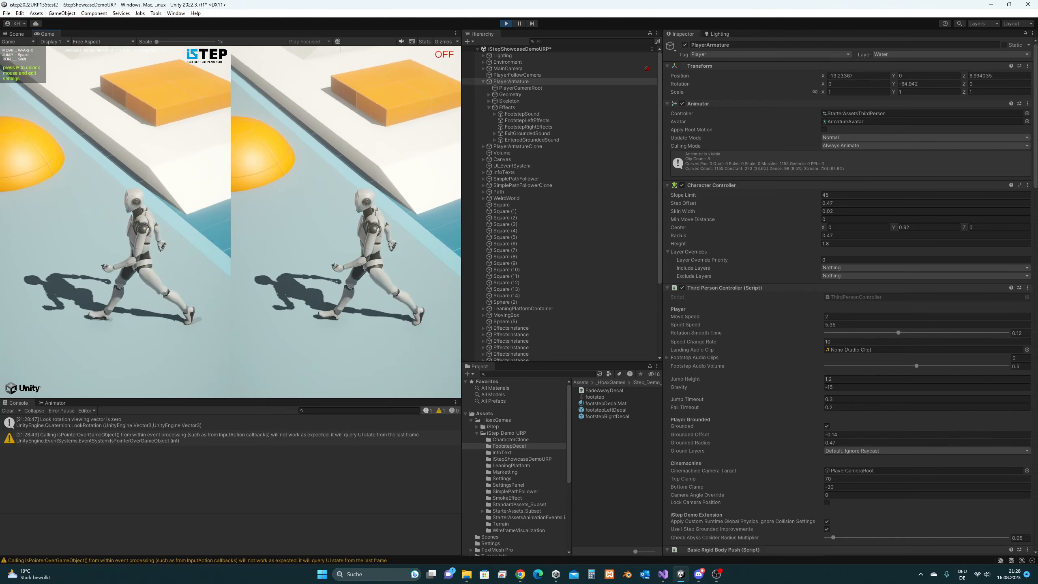
- Finish walking the character with W and A, then exit Play mode to return to scene editing
key(w)
key(a)
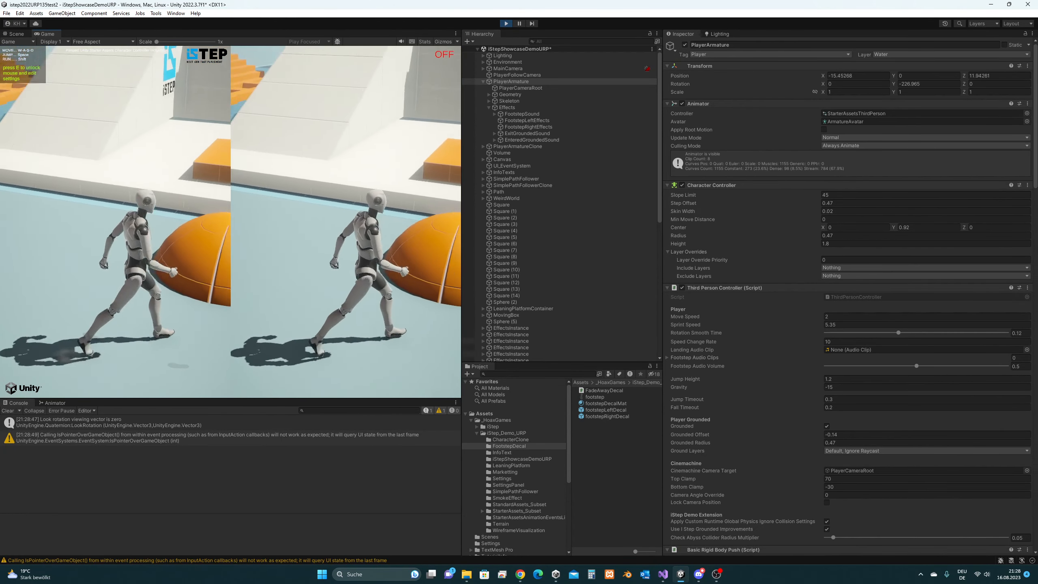
key(super)
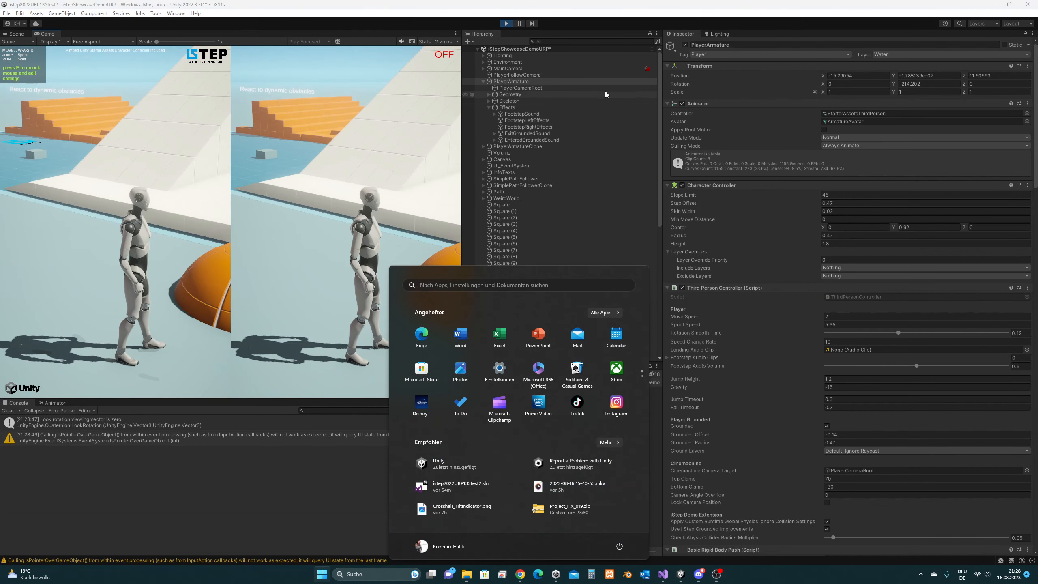
click(506, 23)
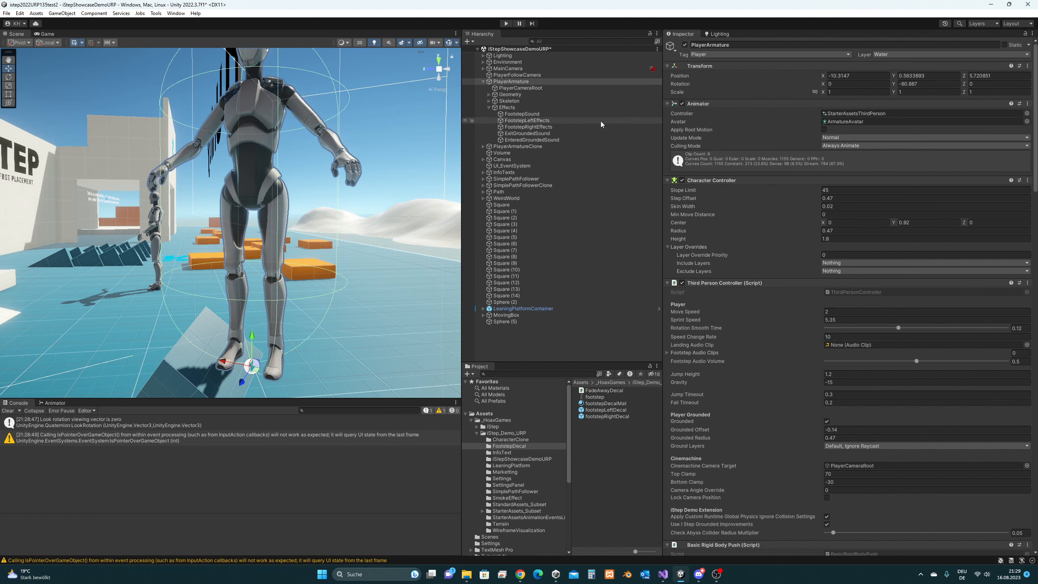
- Review PlayerArmature's Footstep Events in the Inspector, then bring up IKResult.cs in Visual Studio
click(523, 83)
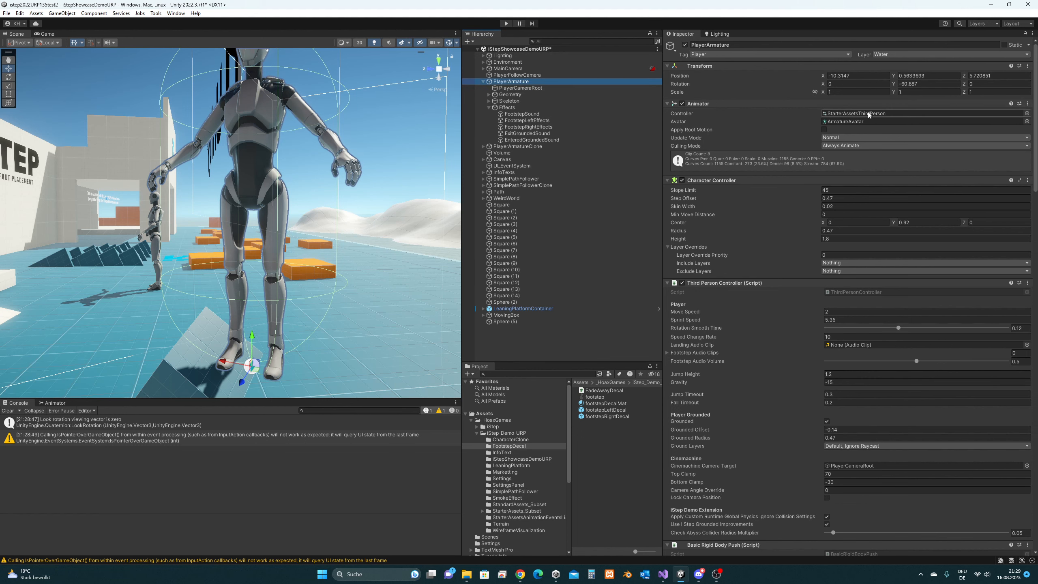
drag(1035, 119, 1004, 305)
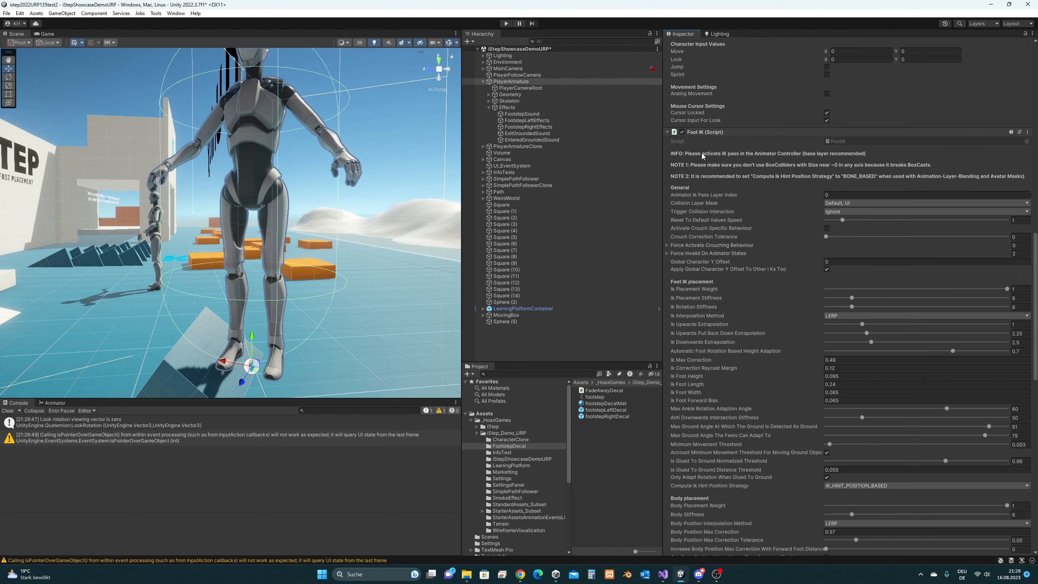
scroll(788, 232, down, 10)
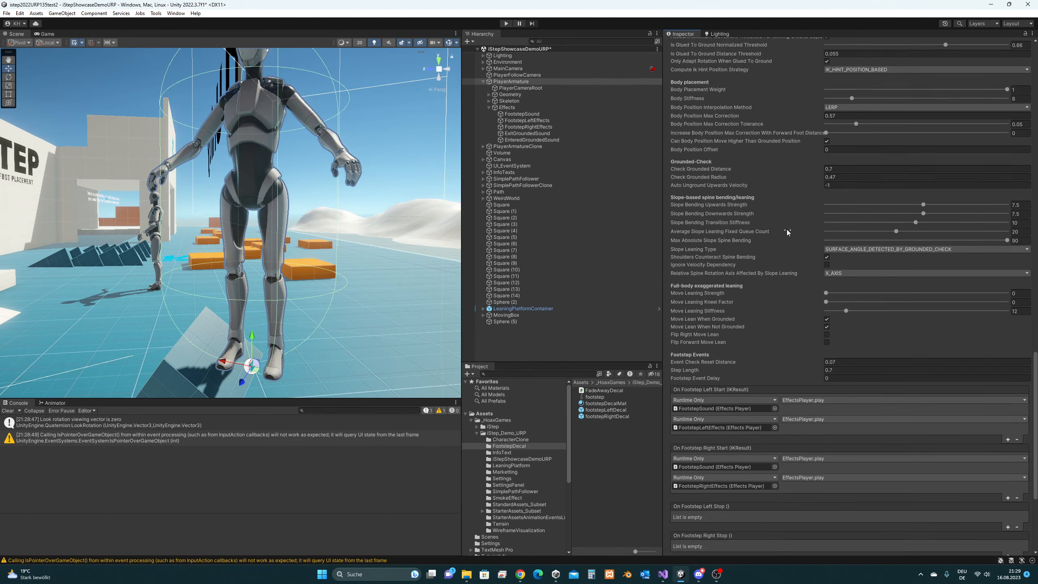
scroll(788, 232, down, 5)
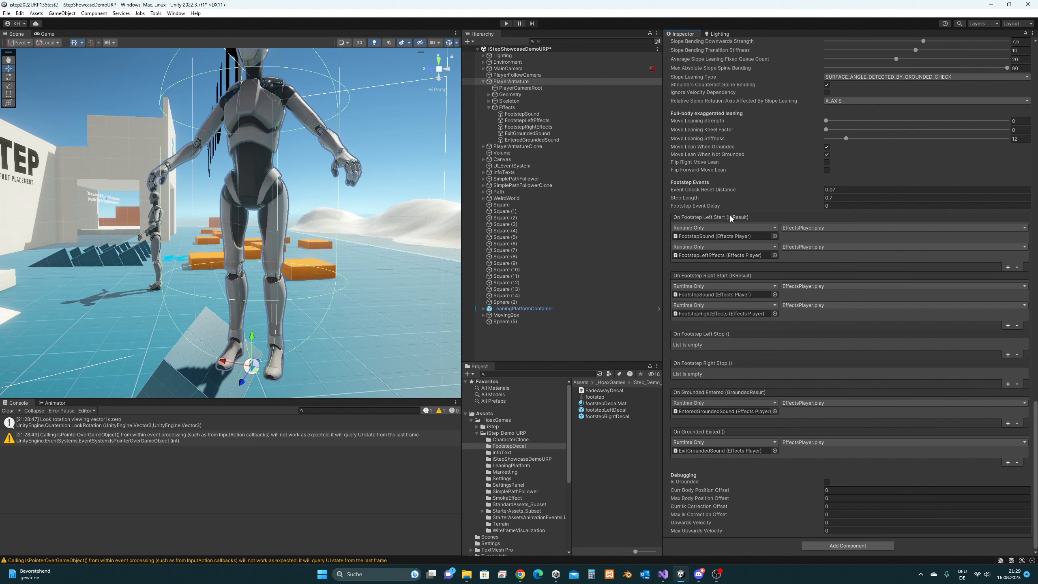
mouse_move(738, 215)
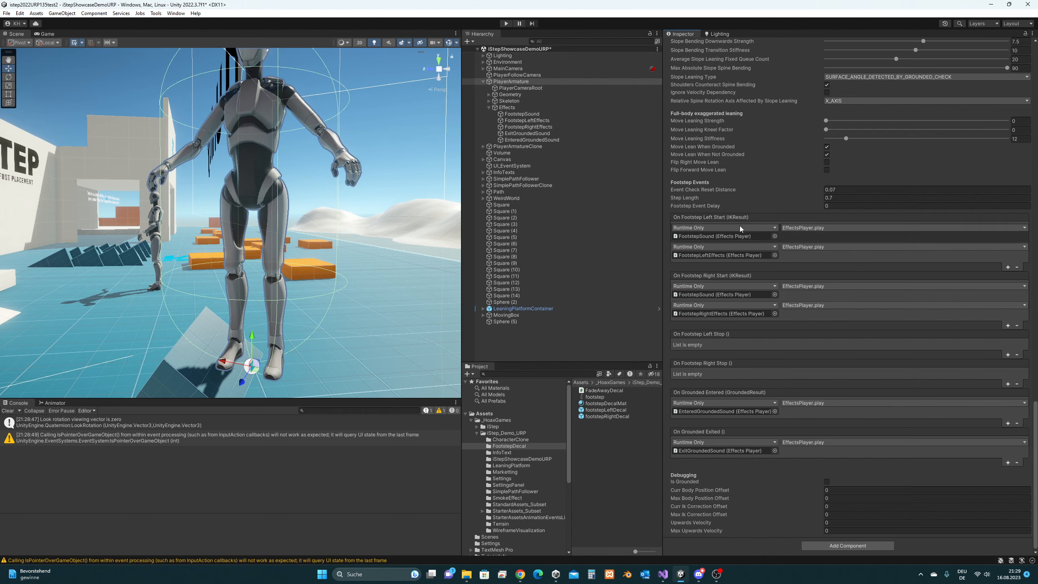
click(663, 576)
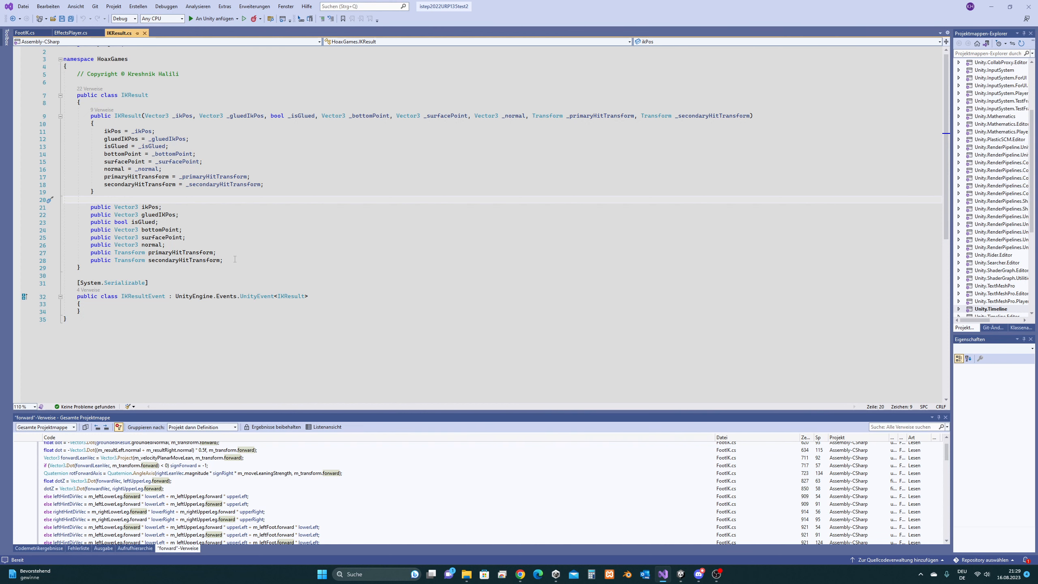
- Highlight IKResult's field declarations on lines 21–28, then the surfacePoint and normal lines
drag(235, 260, 73, 213)
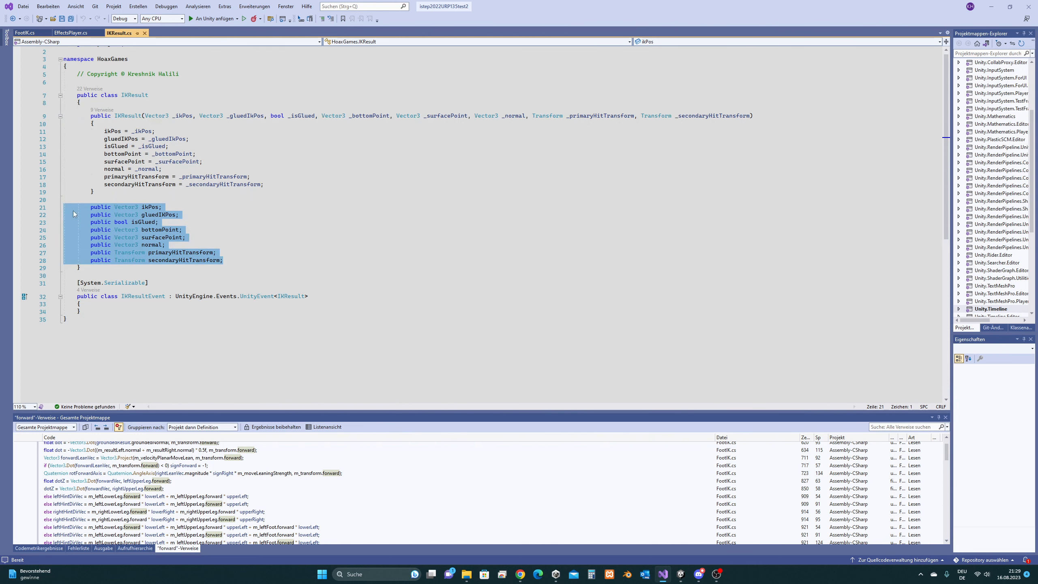
click(208, 240)
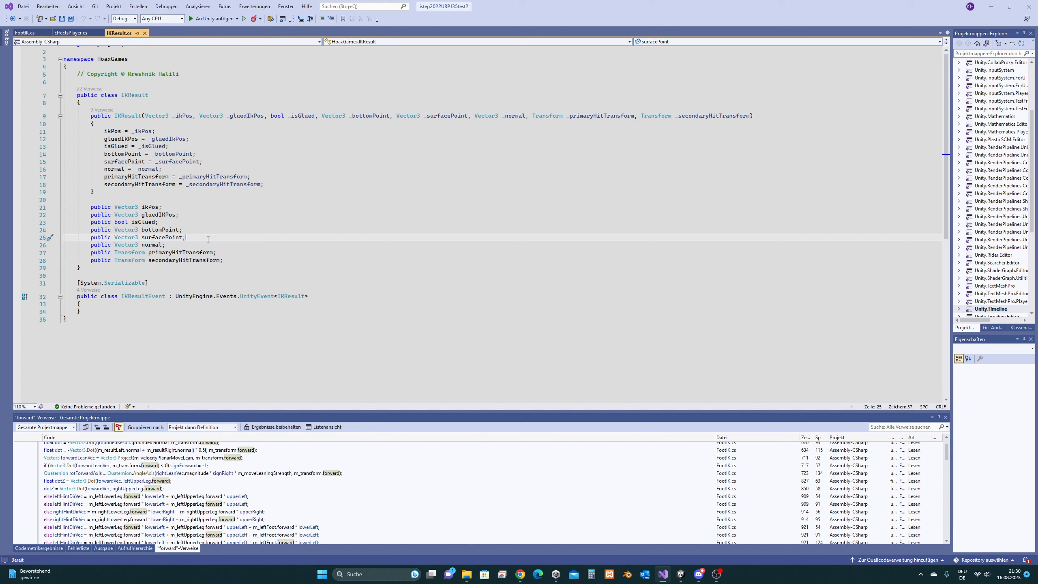
drag(171, 246, 5, 240)
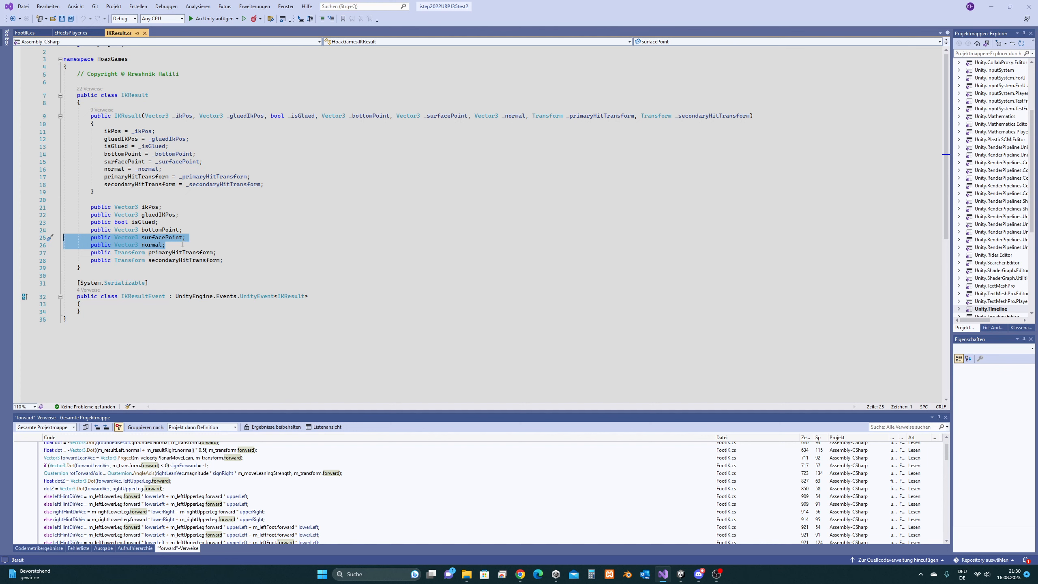
click(170, 239)
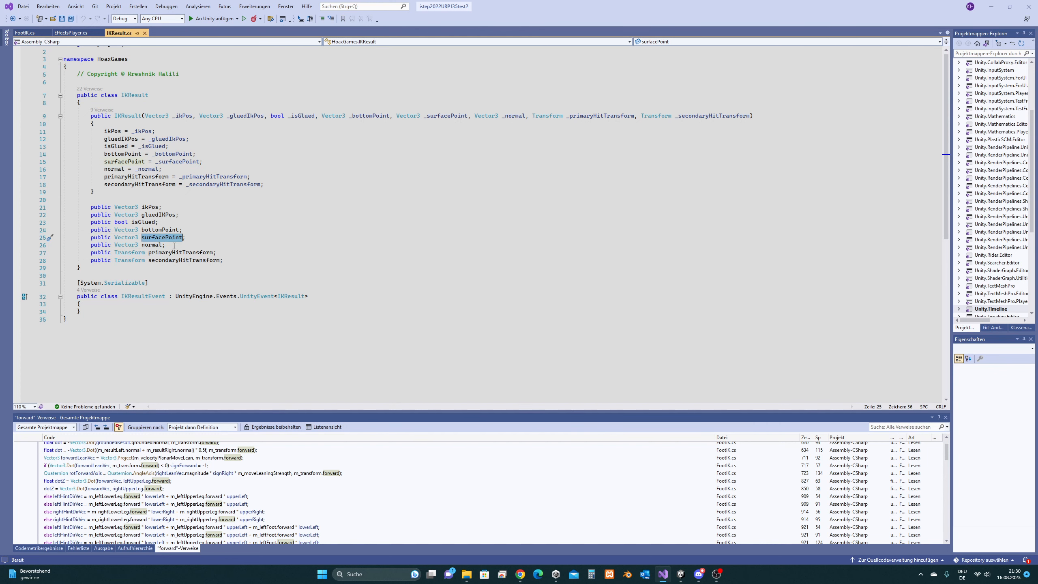
drag(169, 244, 74, 245)
drag(201, 245, 74, 237)
click(240, 241)
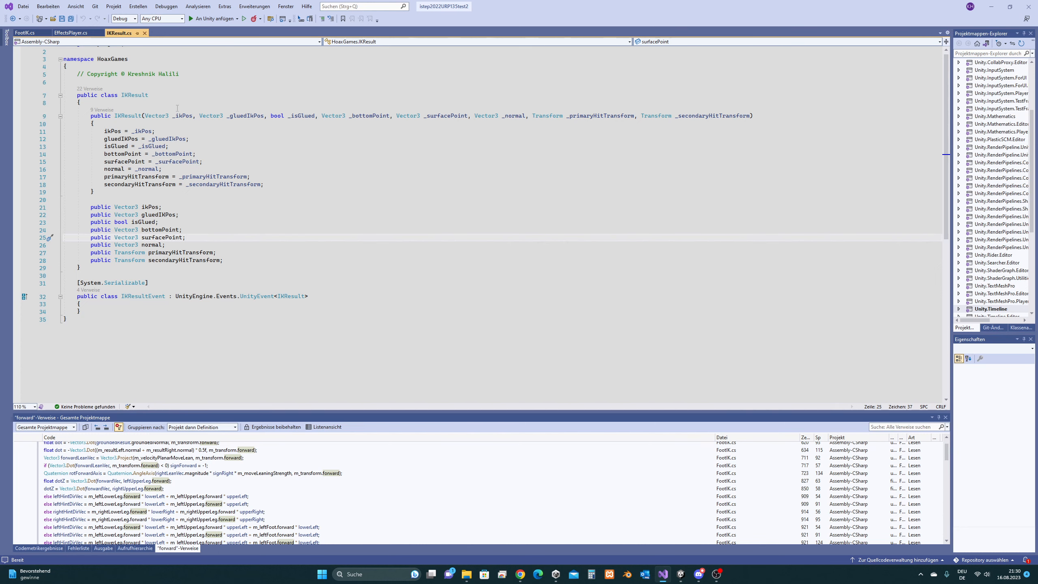
click(991, 6)
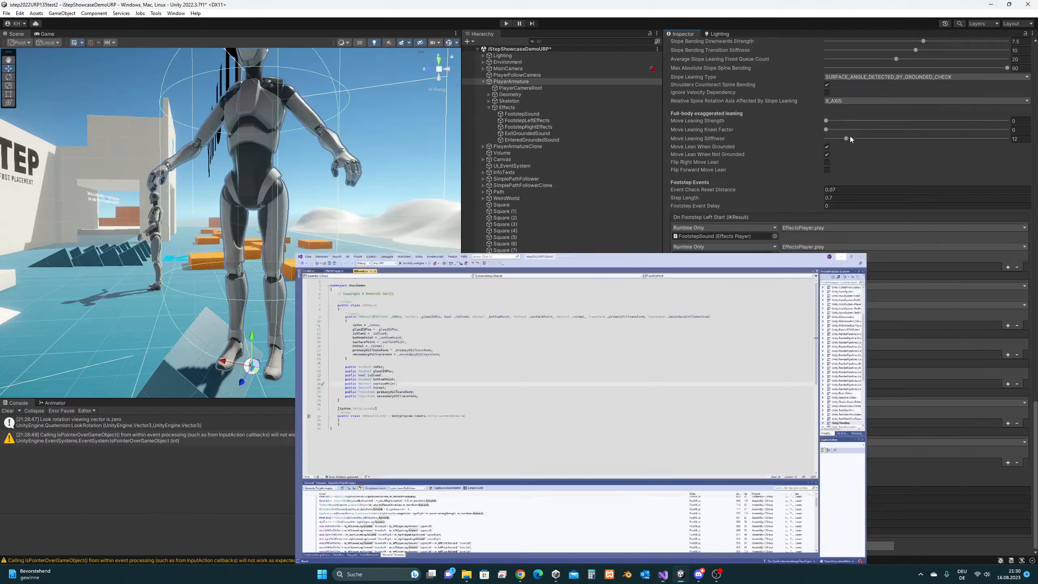
click(825, 247)
mouse_move(833, 287)
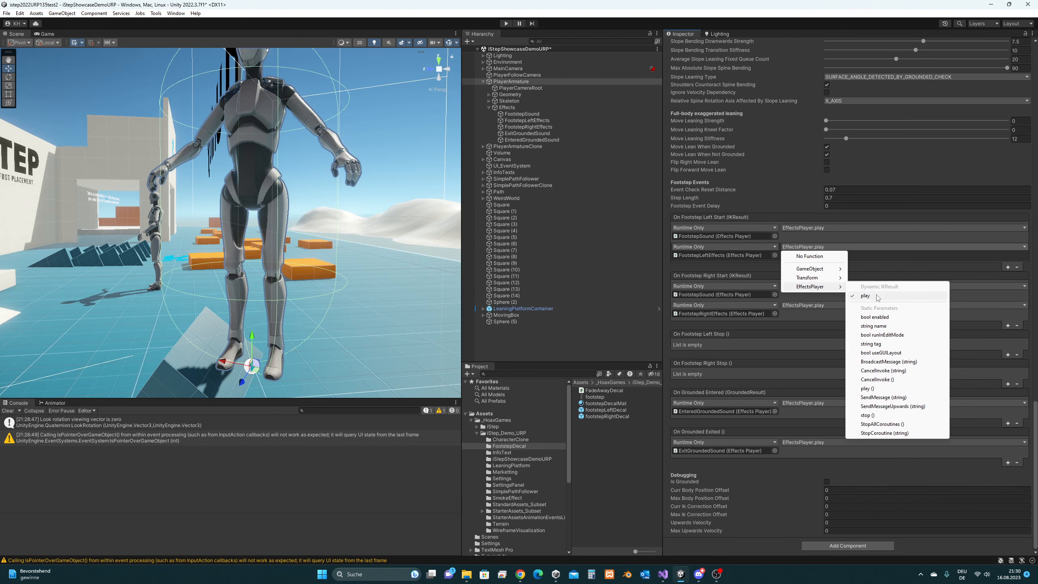
click(663, 574)
drag(179, 247, 63, 238)
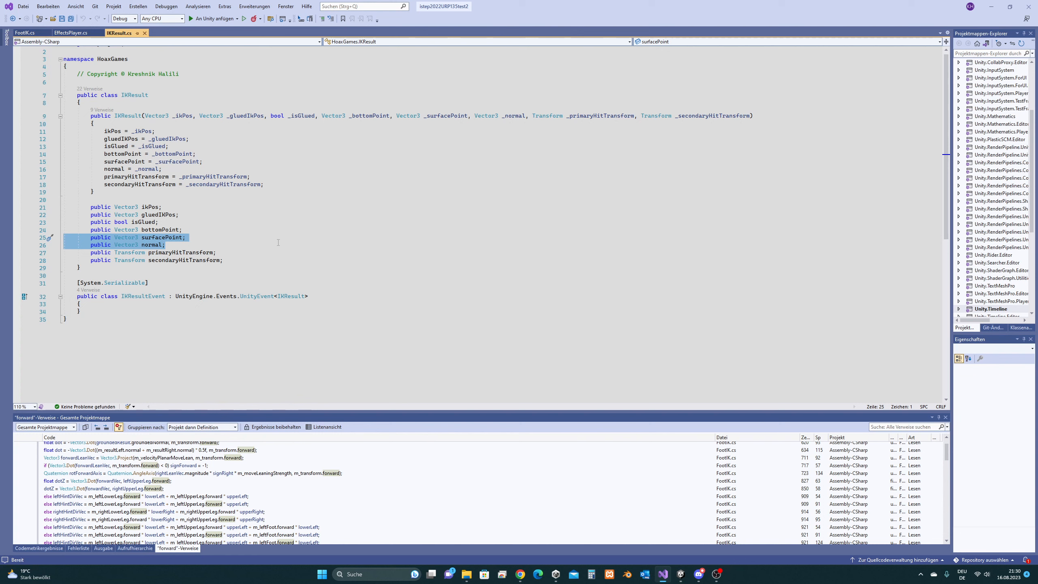
click(990, 8)
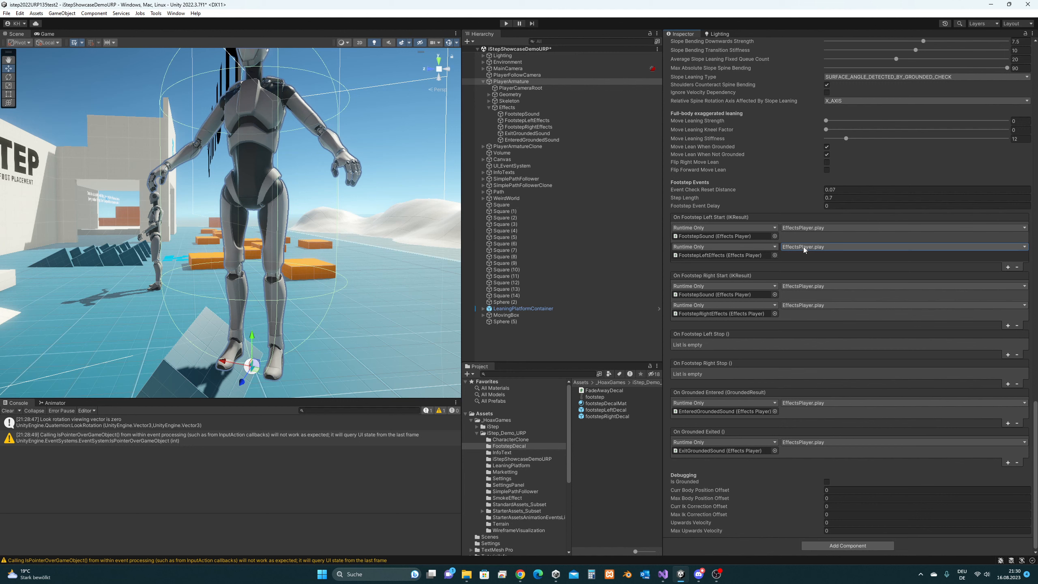
mouse_move(776, 204)
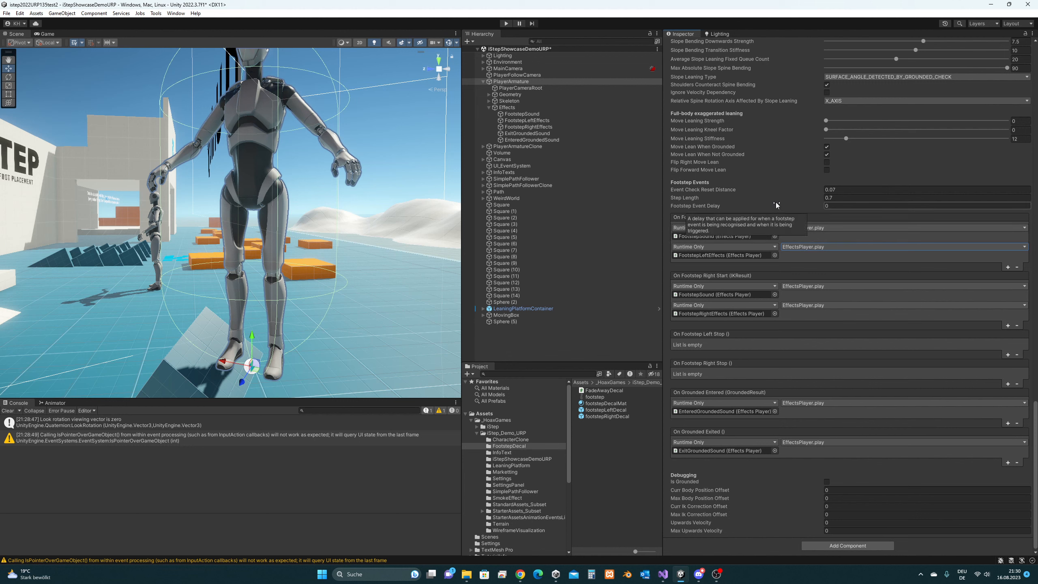
click(842, 206)
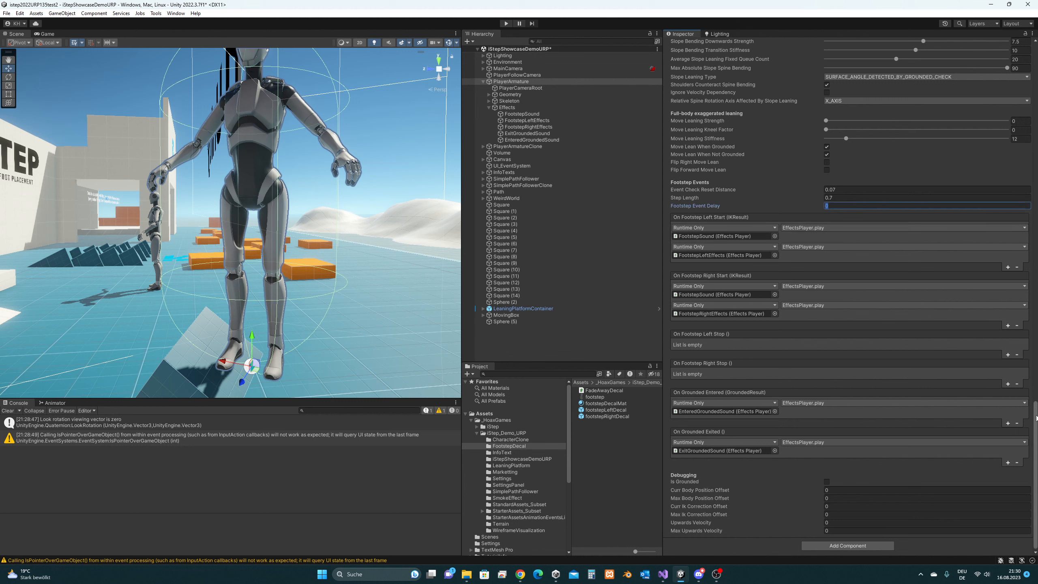
drag(1037, 417, 1034, 413)
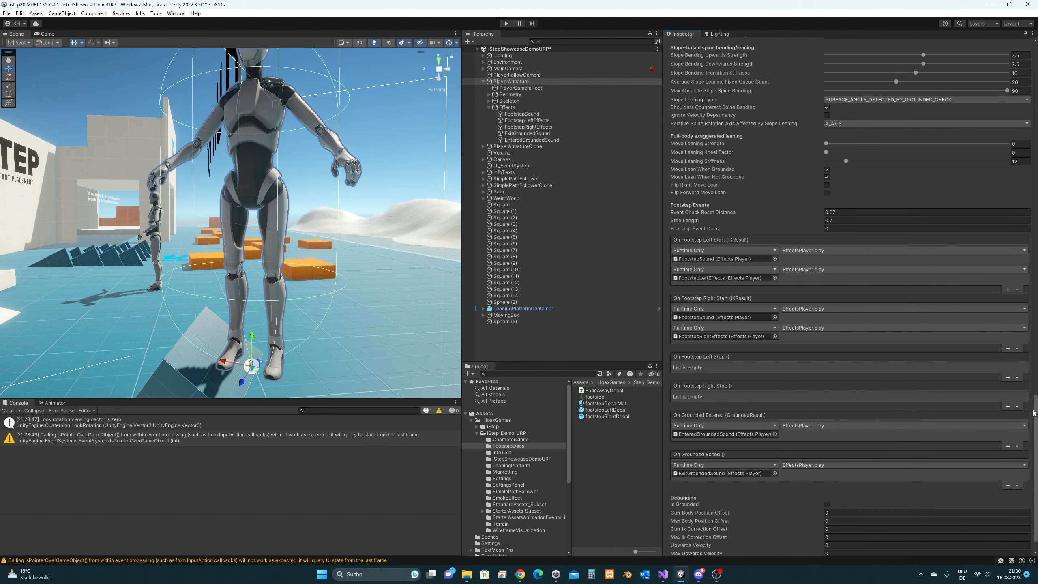
mouse_move(888, 227)
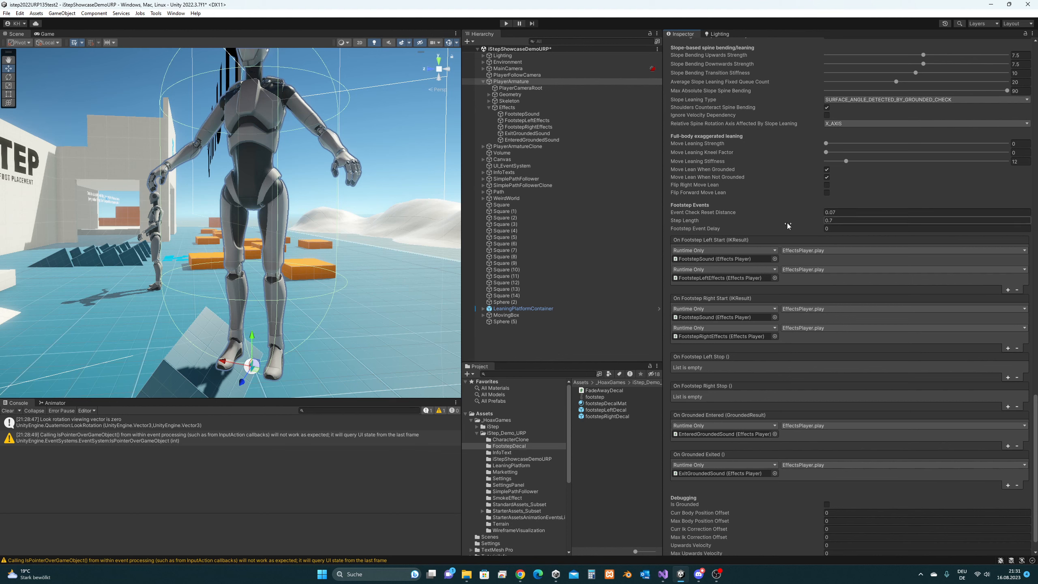
click(846, 212)
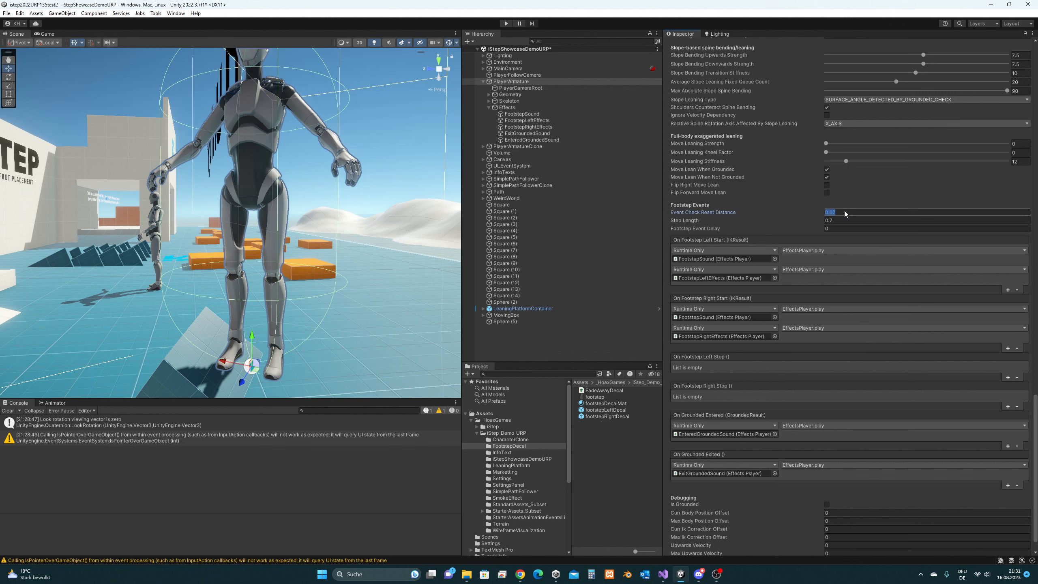
click(841, 220)
click(839, 230)
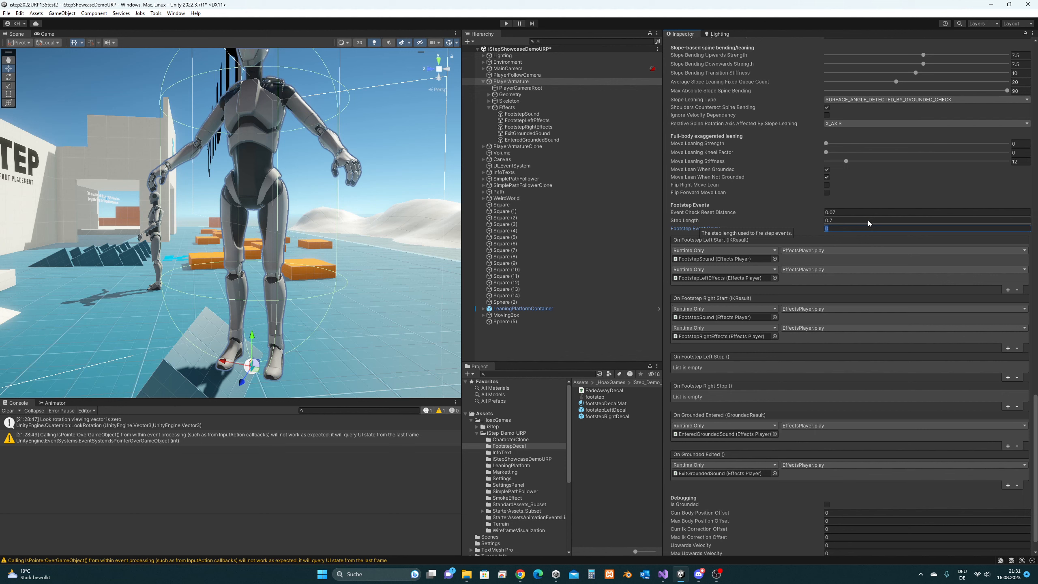
click(841, 220)
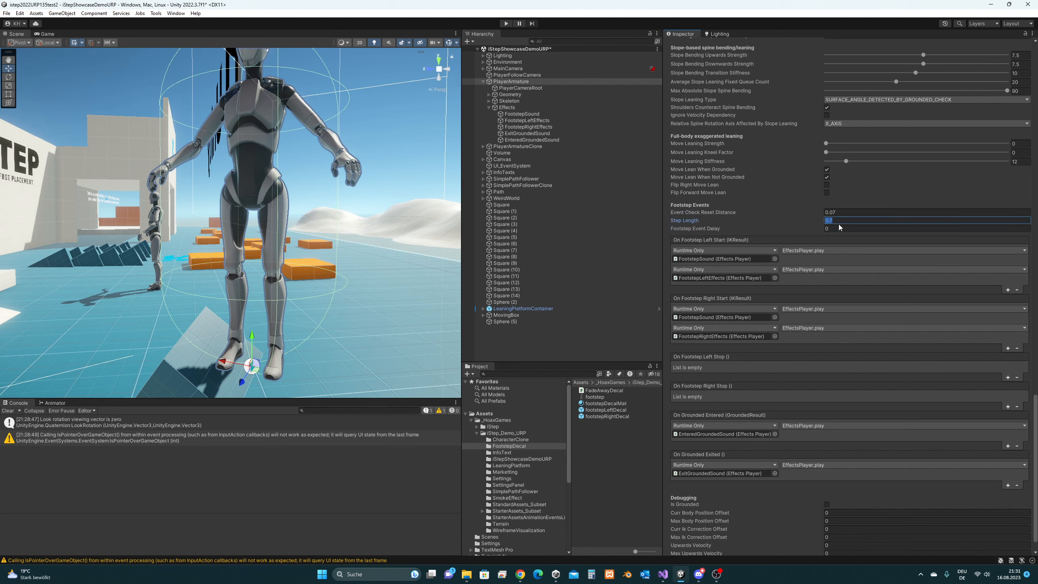
click(833, 228)
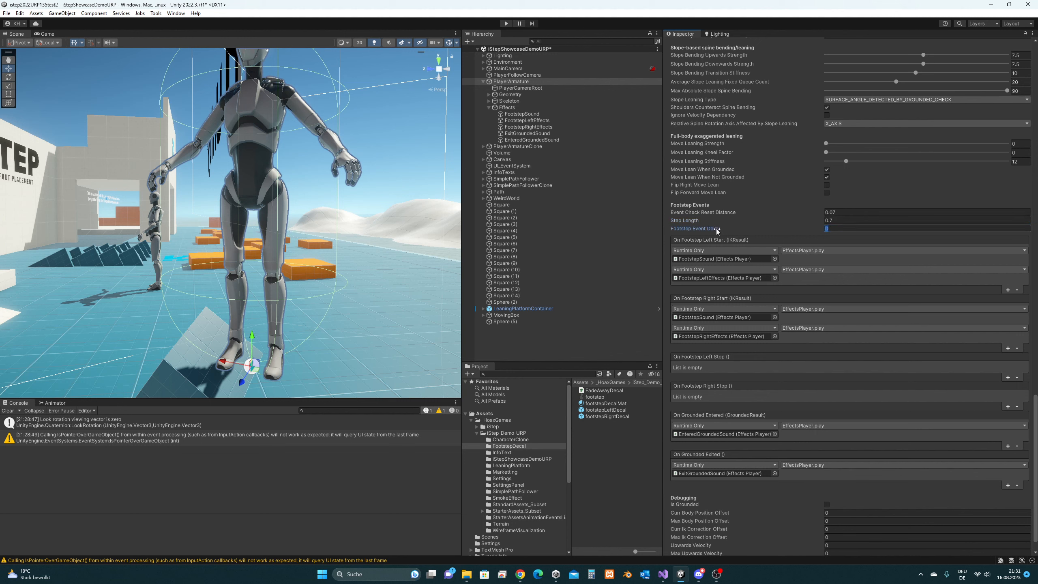
mouse_move(721, 231)
mouse_move(716, 232)
click(724, 279)
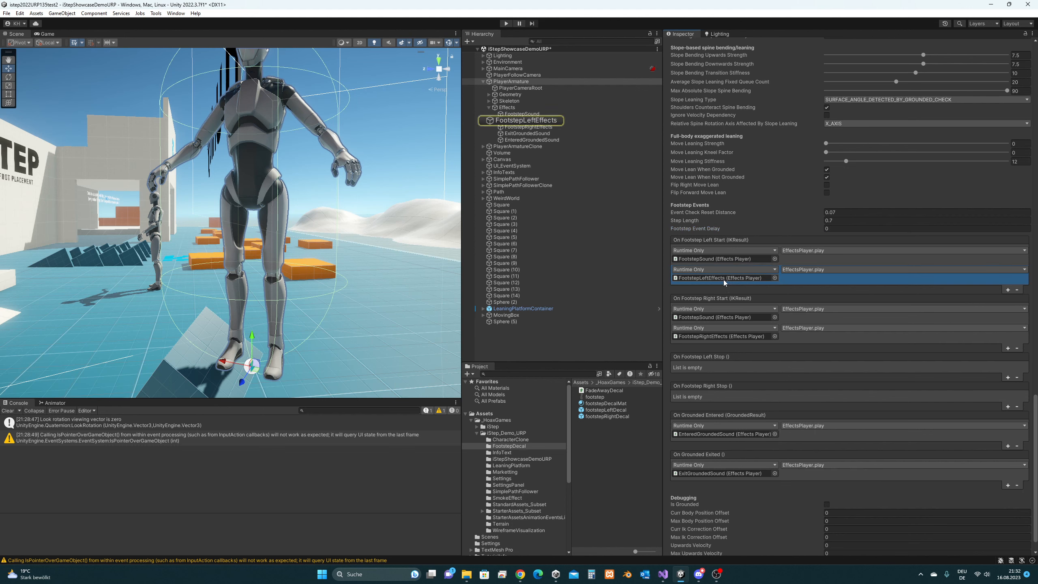
click(536, 123)
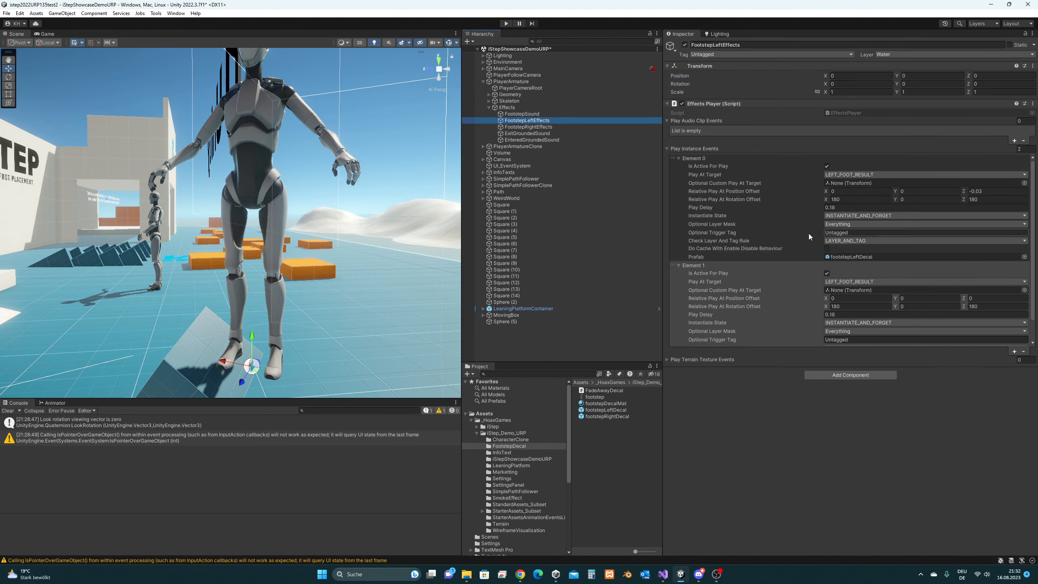
click(833, 208)
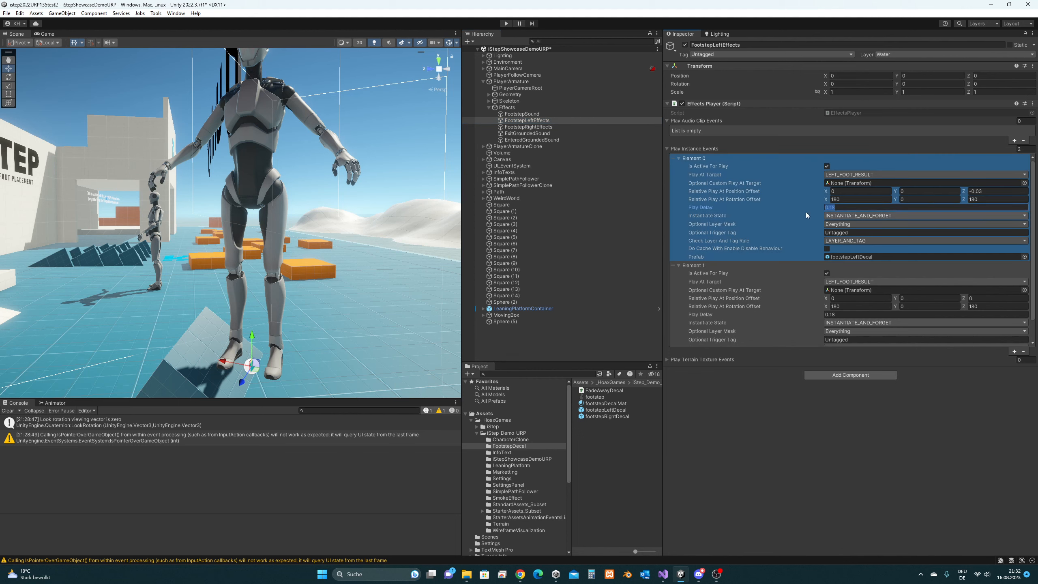
click(838, 314)
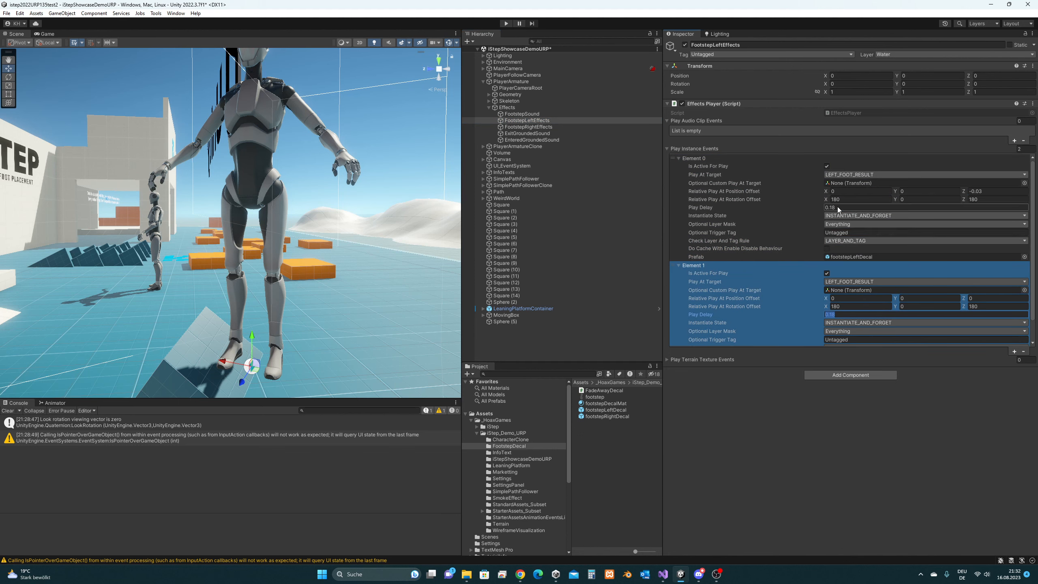
click(837, 207)
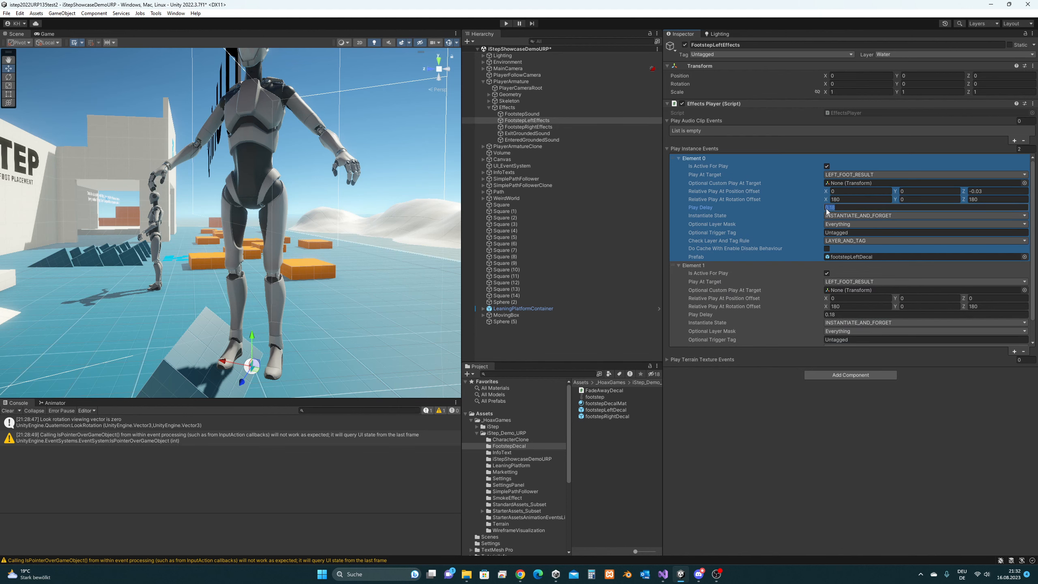
click(511, 82)
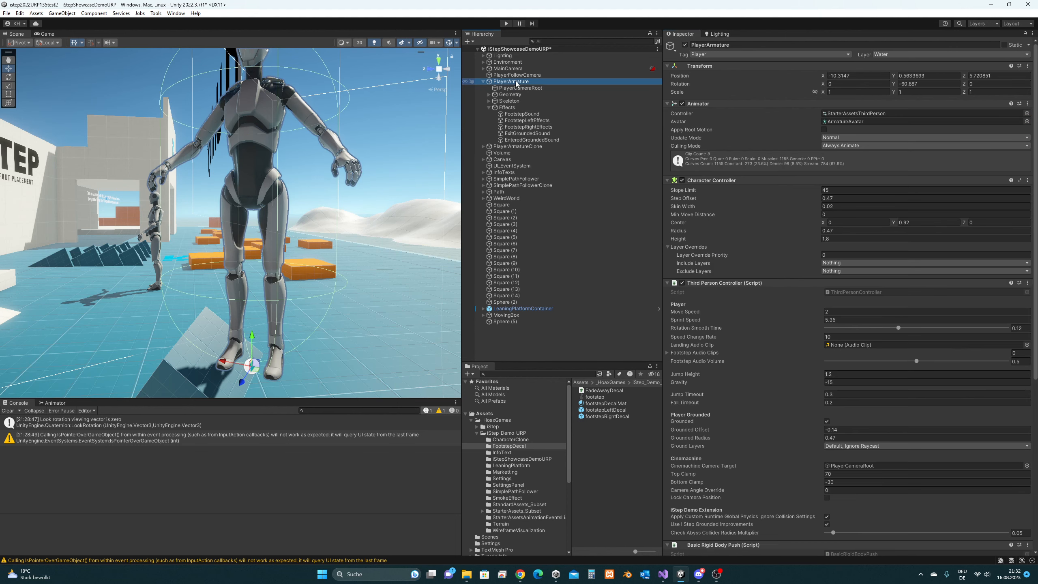
scroll(834, 356, down, 10)
scroll(830, 364, down, 15)
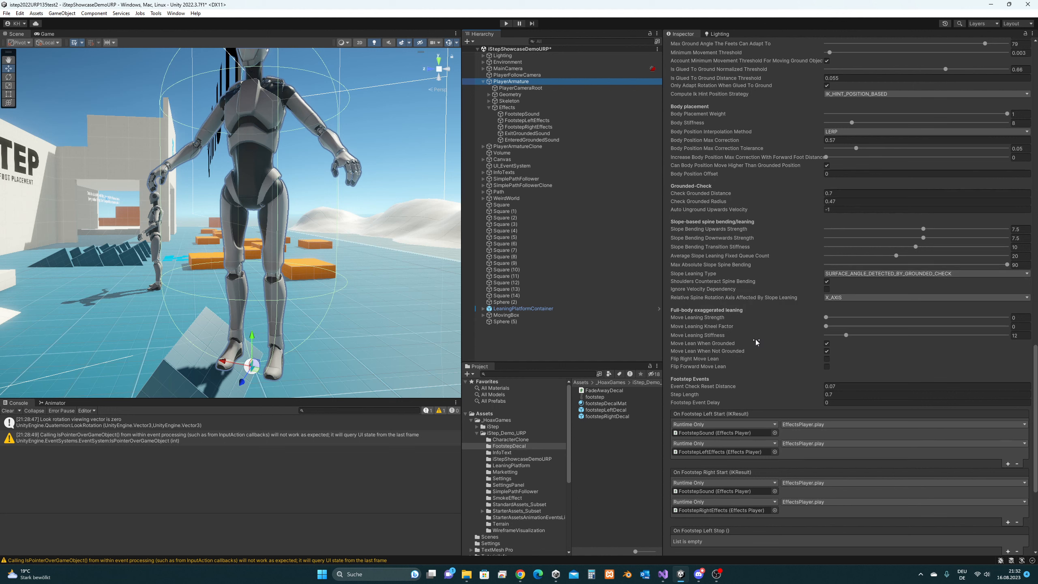
scroll(747, 430, down, 2)
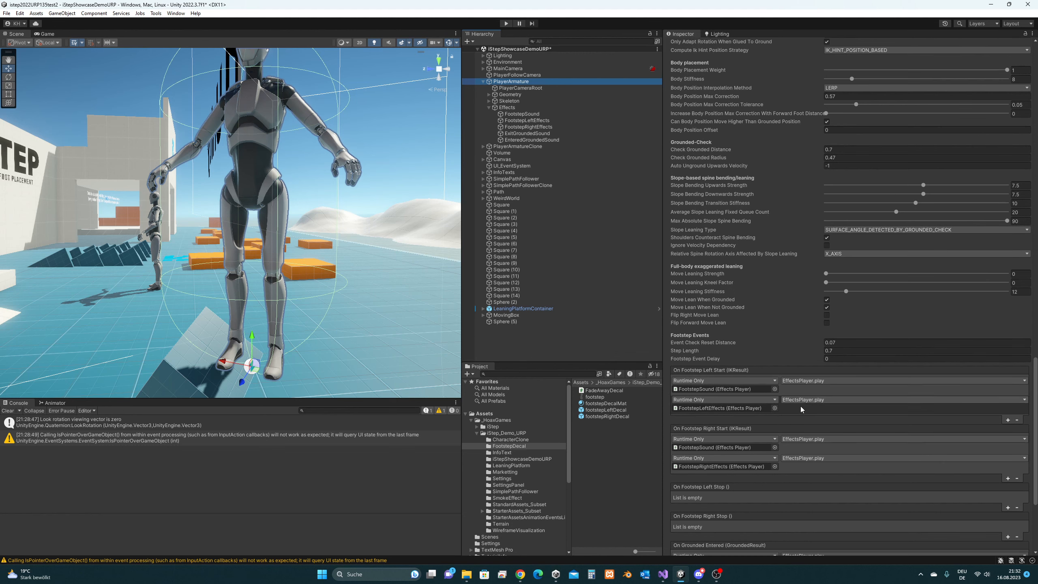
click(732, 408)
click(532, 120)
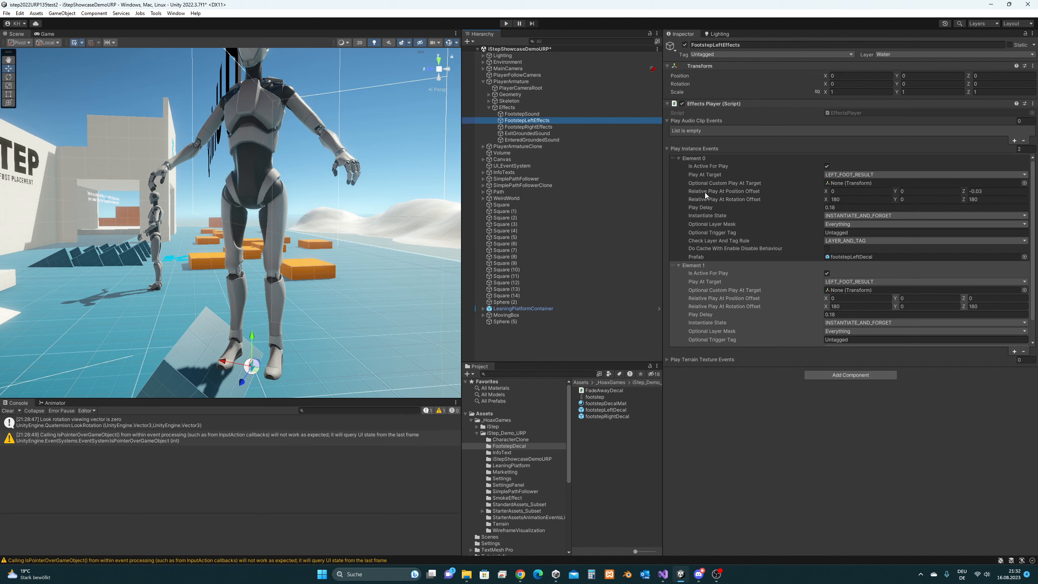
click(679, 158)
click(679, 166)
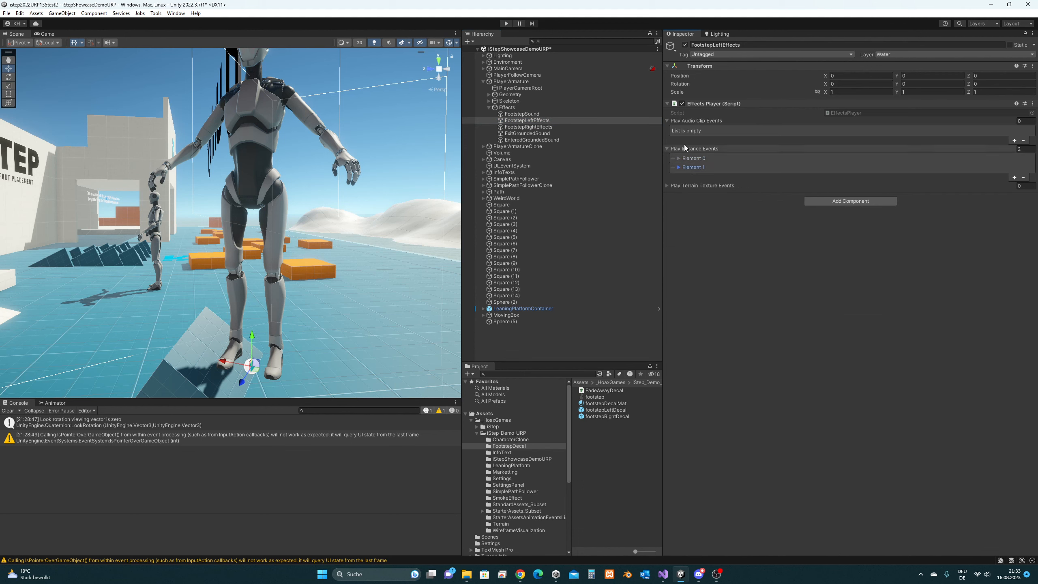
click(667, 186)
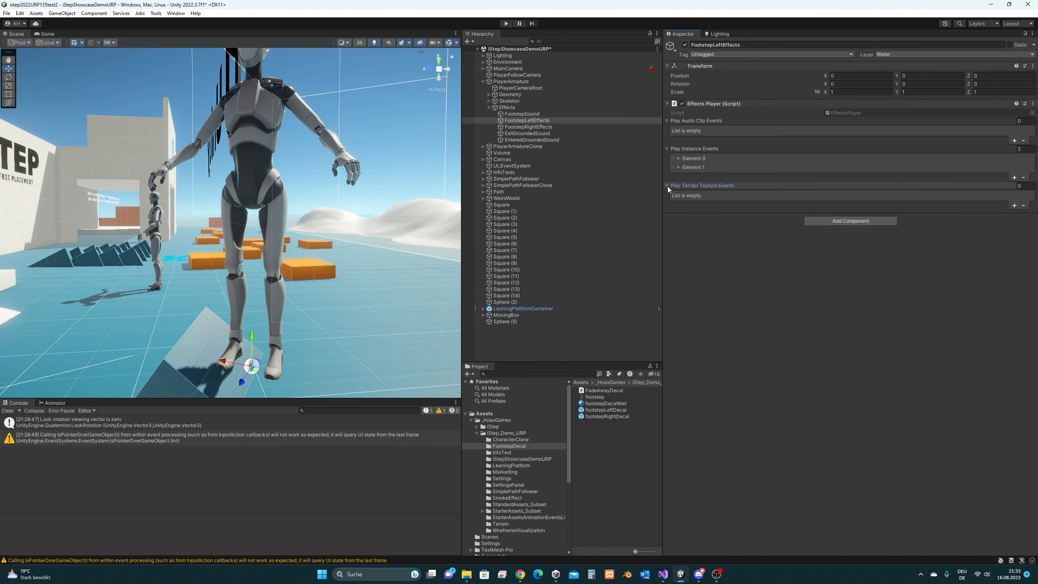
click(668, 187)
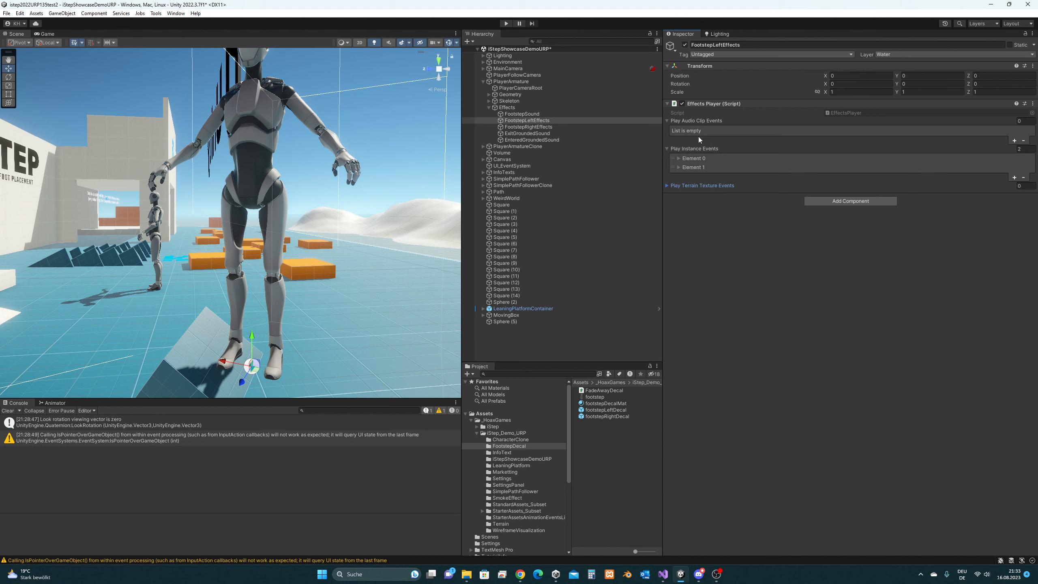
click(678, 159)
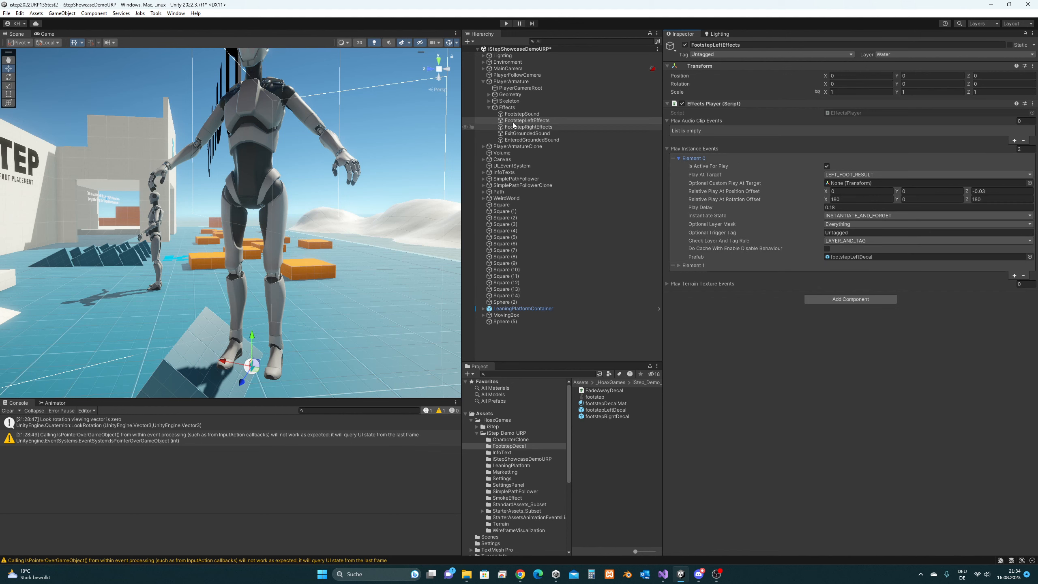
- Slide PlayerArmature off the tilted cubes and lower it to the floor at -10.372, 0.042, 7.088
click(527, 81)
right_drag(332, 182, 294, 276)
alt+drag(293, 275, 100, 291)
alt+drag(101, 291, 180, 265)
middle_drag(179, 265, 241, 222)
drag(171, 223, 201, 337)
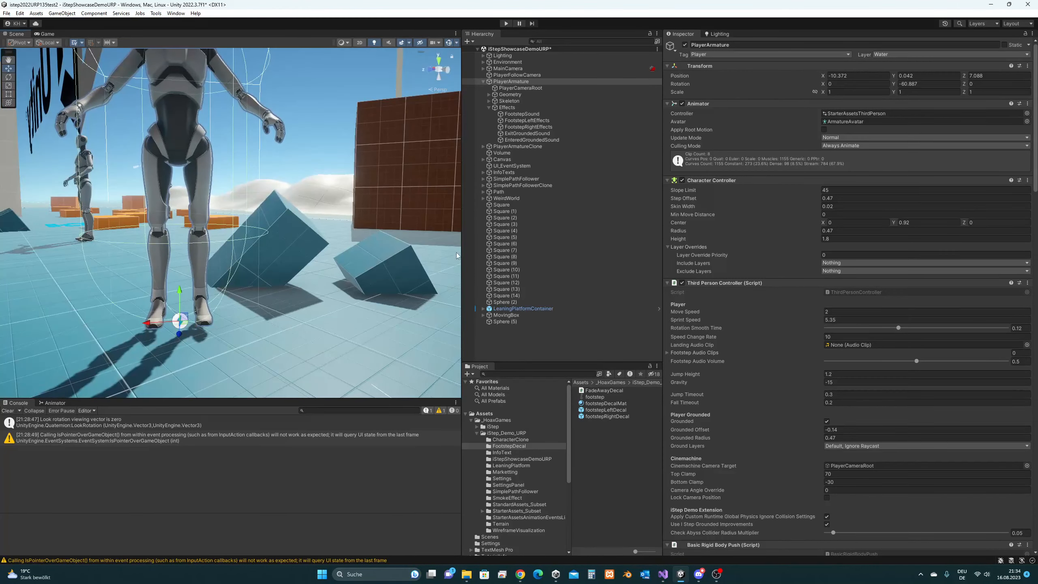
- Expand Skeleton > Hips > Left_UpperLeg > Left_LowerLeg, select Left_Foot, and move the view to the feet
click(489, 101)
click(494, 108)
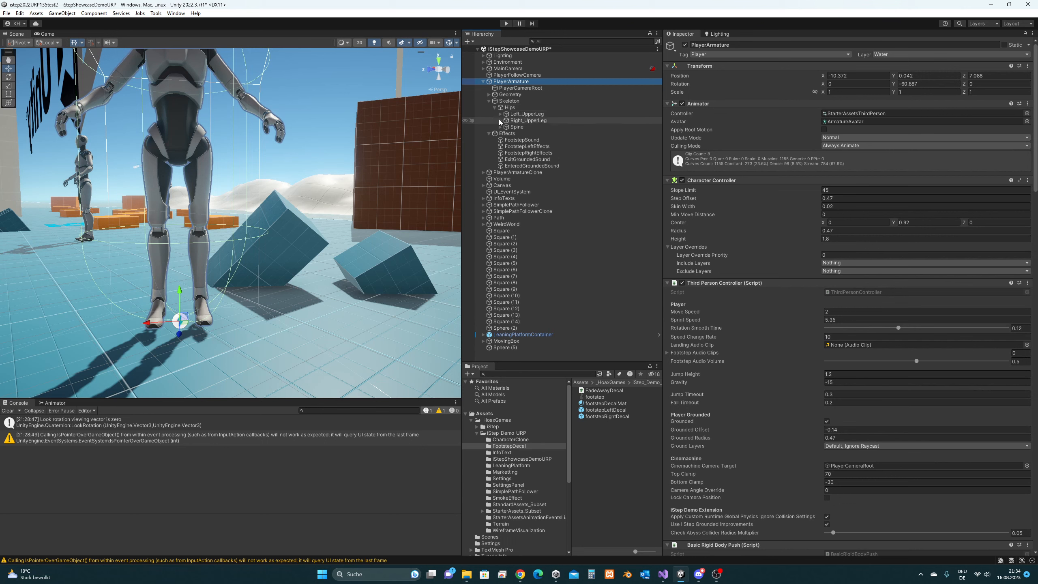
click(500, 114)
click(506, 120)
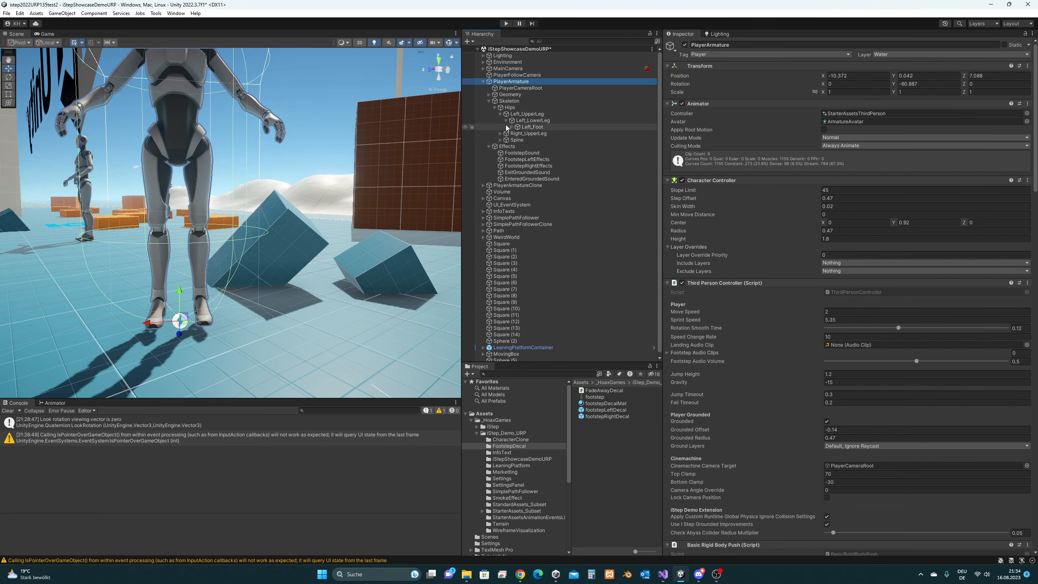
click(526, 128)
click(512, 127)
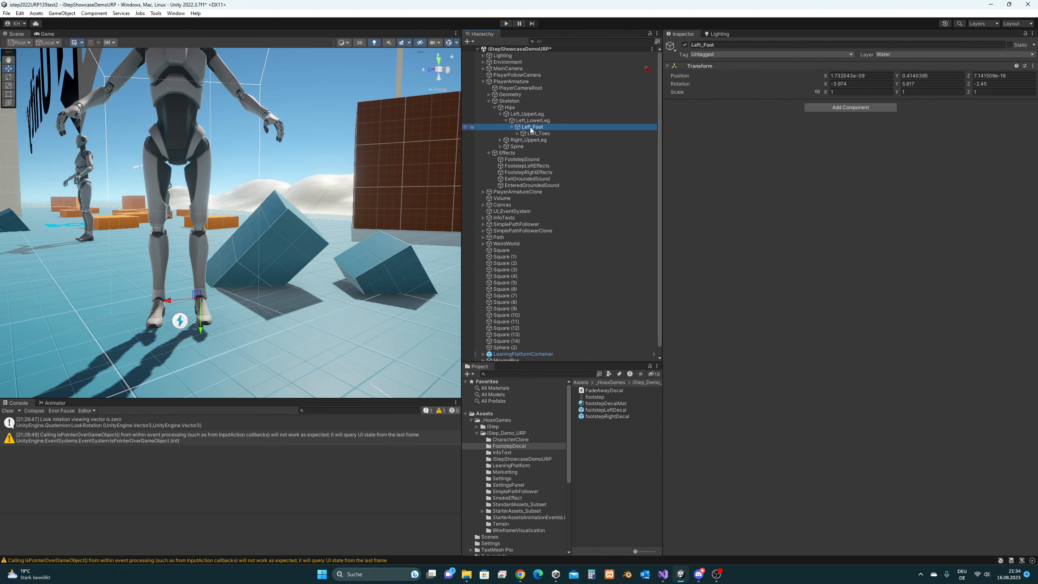
right_drag(318, 274, 222, 242)
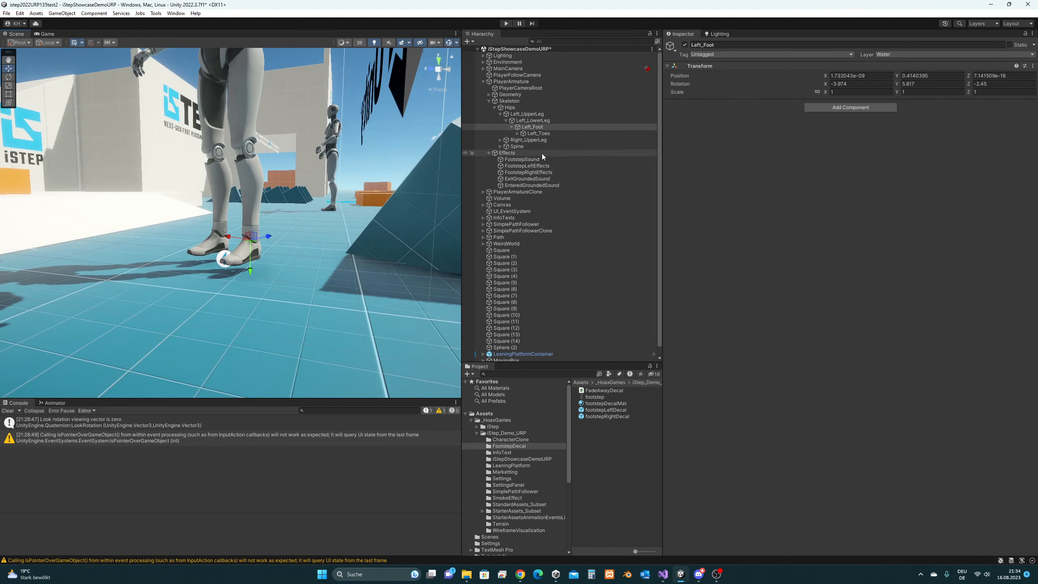
- Create an empty GameObject under Left_Foot and select it
right_click(534, 127)
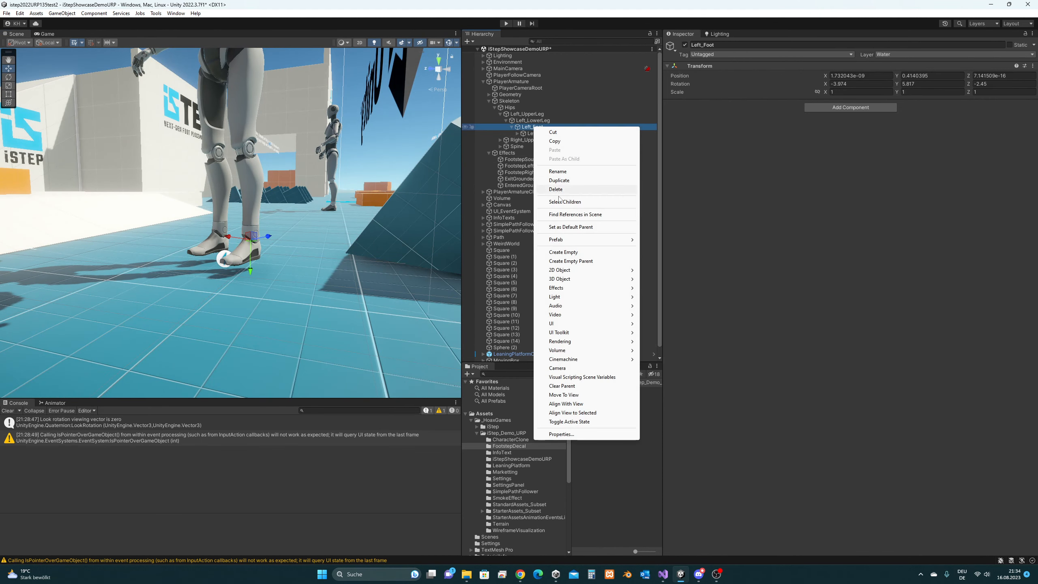
click(577, 255)
right_drag(348, 229, 318, 228)
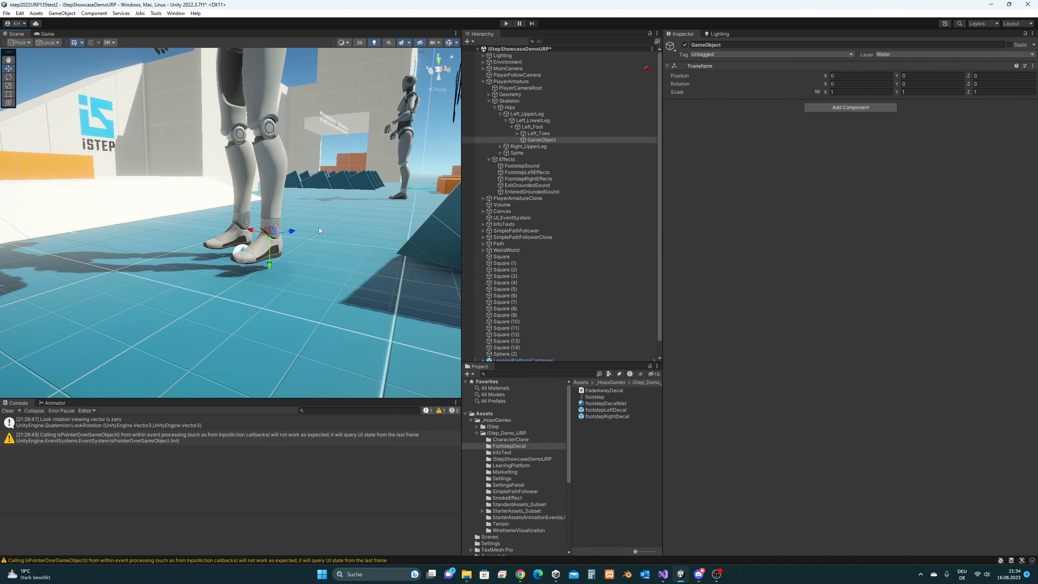
click(561, 141)
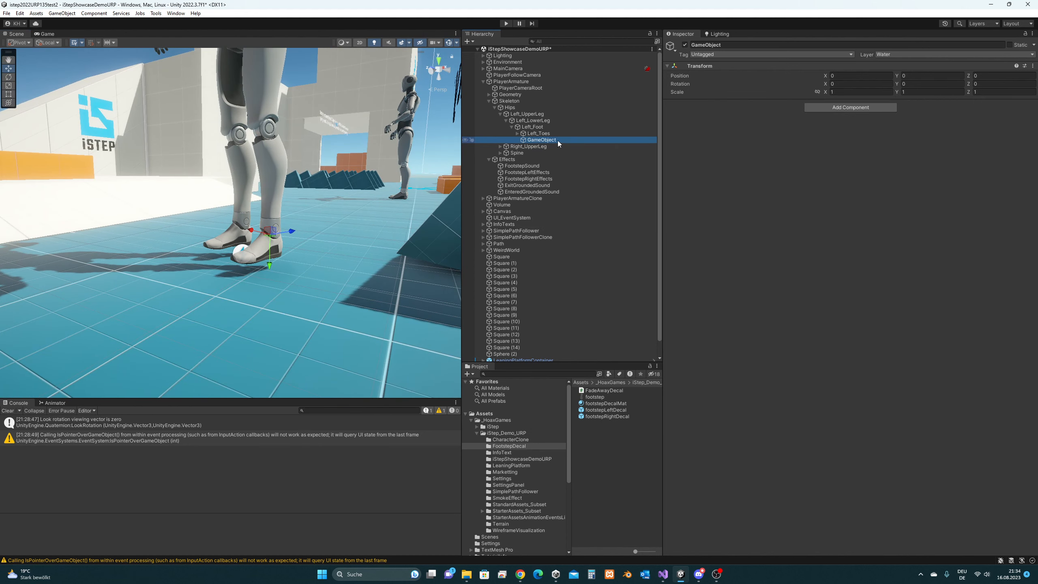
middle_drag(382, 217, 362, 213)
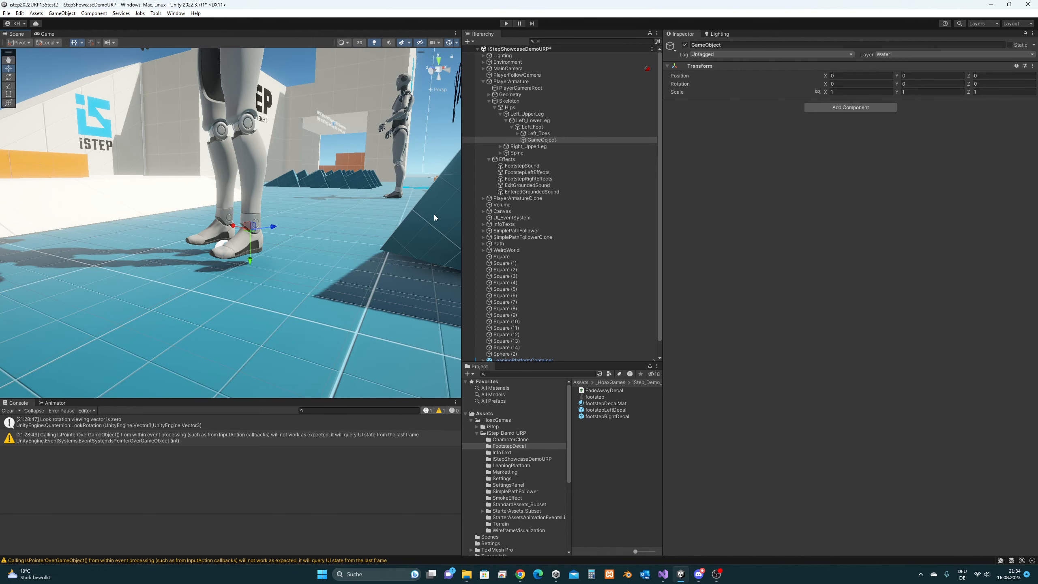
- Open EffectsPlayer.cs in Visual Studio, then select FootstepLeftEffects back in Unity
mouse_move(663, 575)
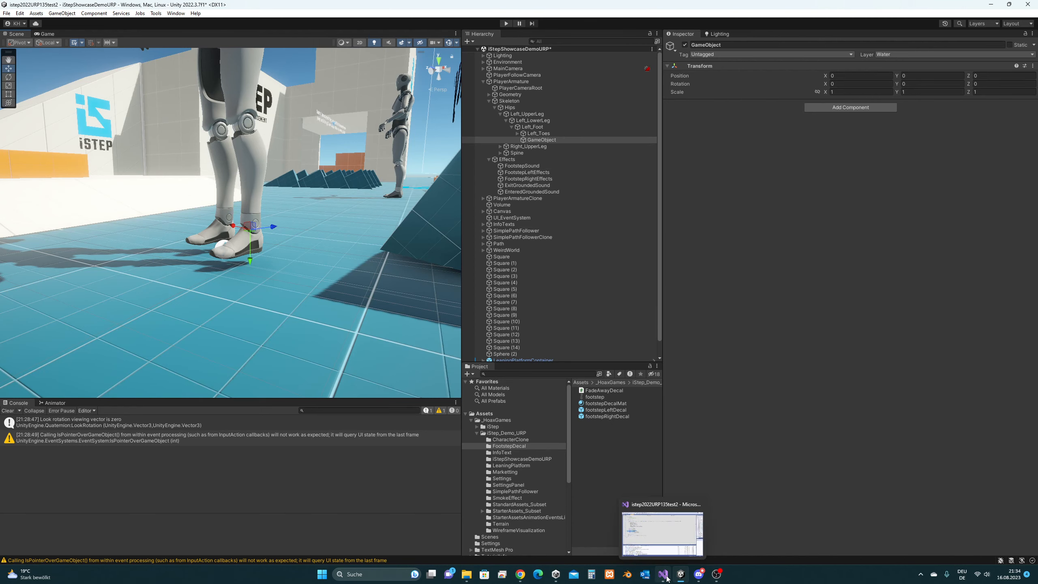
click(662, 529)
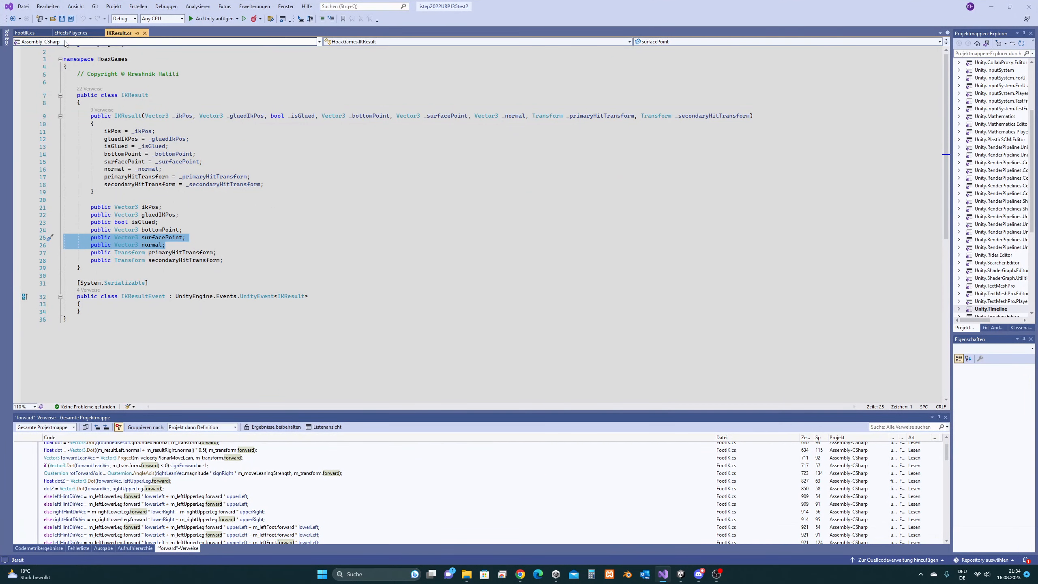
click(72, 33)
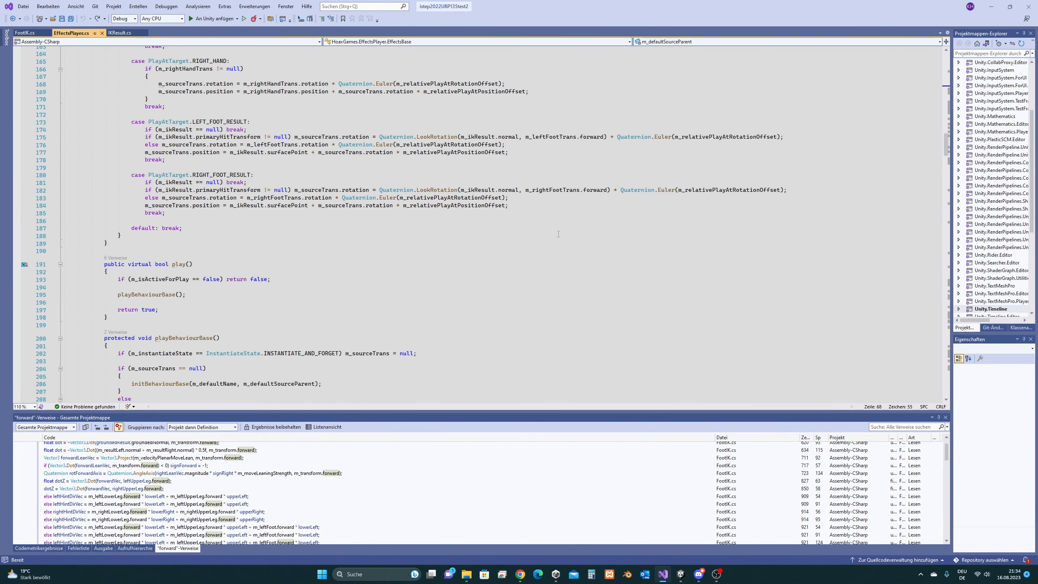
scroll(559, 234, up, 1)
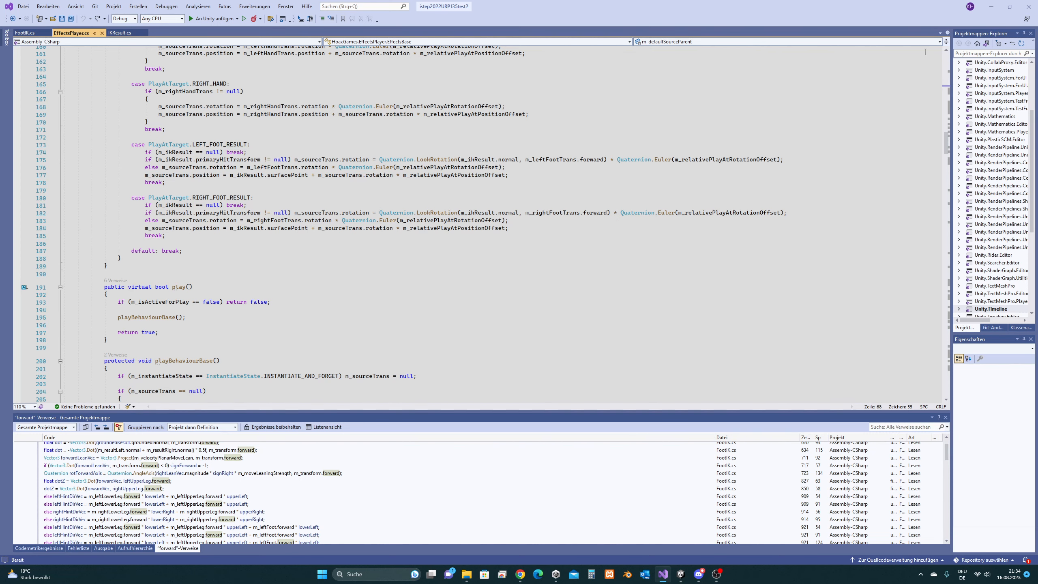
click(992, 5)
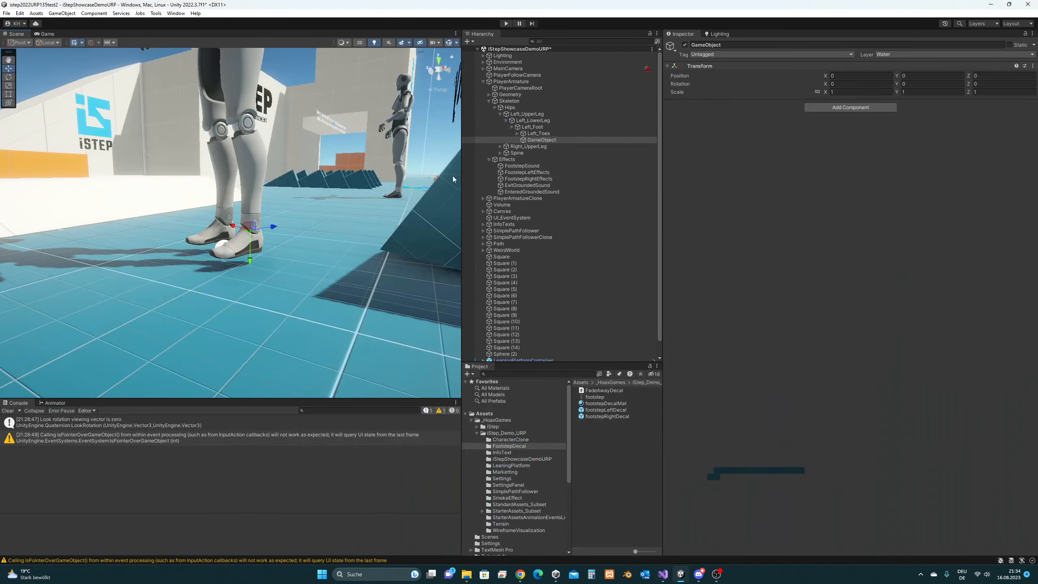
click(544, 172)
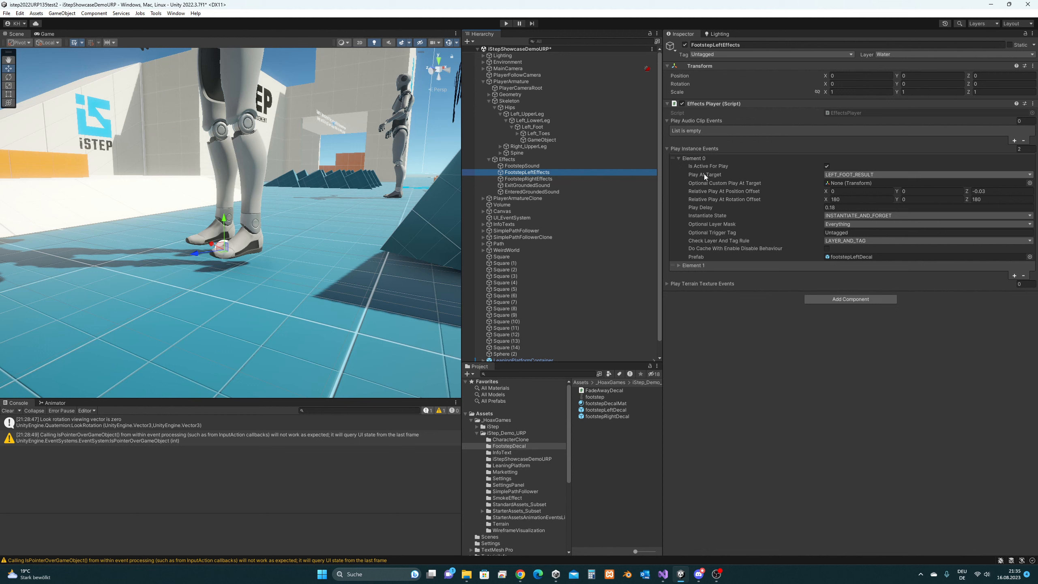
- Inspect the LEFT_FOOT_RESULT rotation on line 175, built from m_ikResult.normal and m_leftFootTrans.forward
click(663, 574)
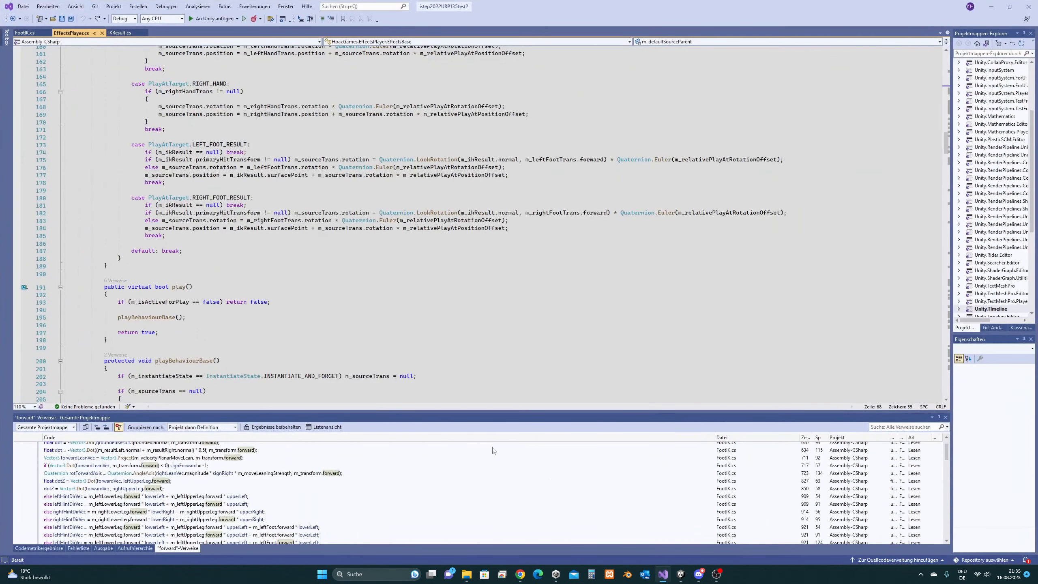
drag(250, 144, 149, 144)
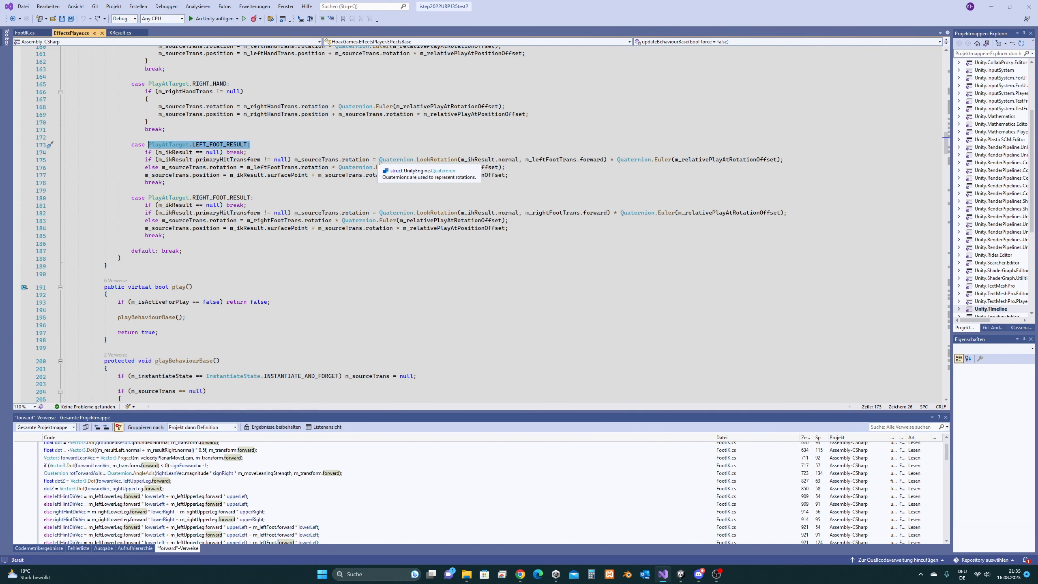
drag(379, 160, 784, 161)
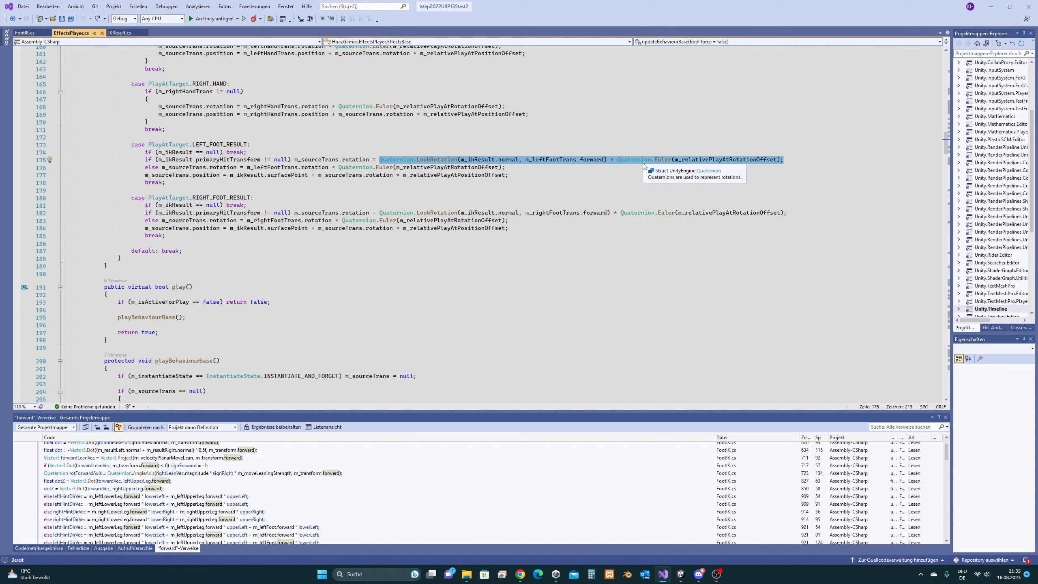
click(474, 167)
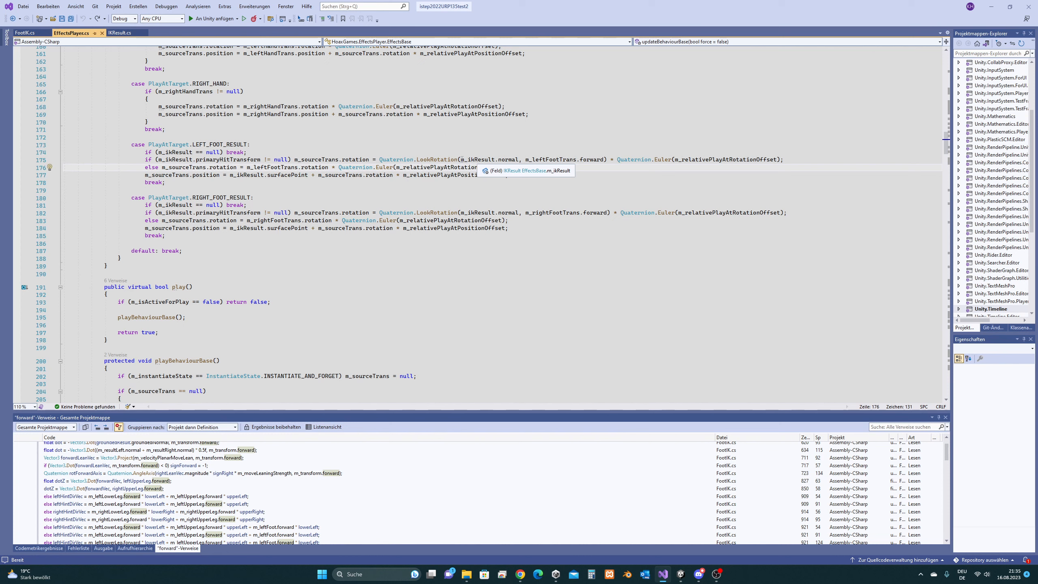
drag(461, 160, 520, 160)
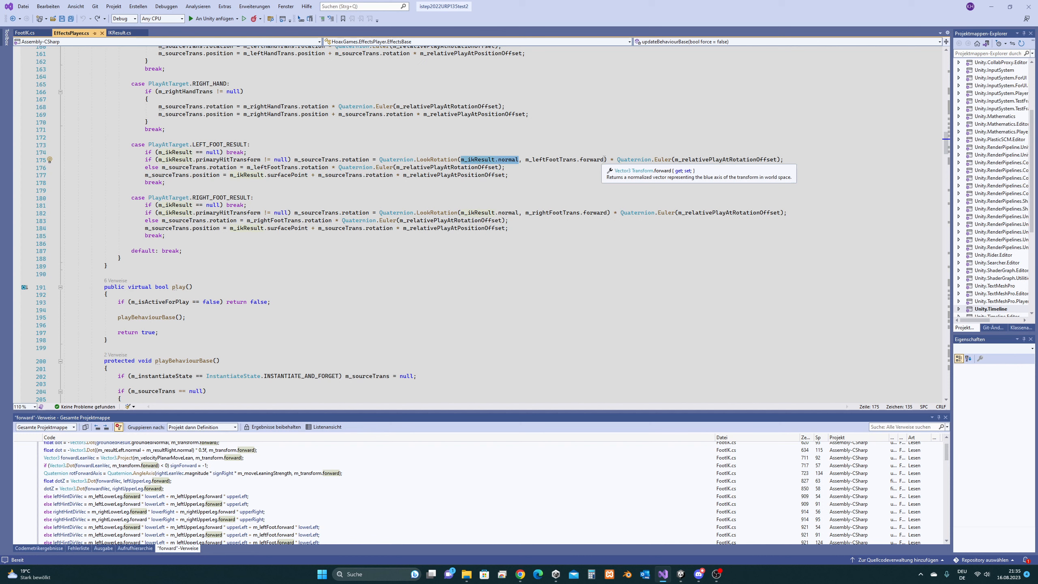
drag(603, 162, 525, 160)
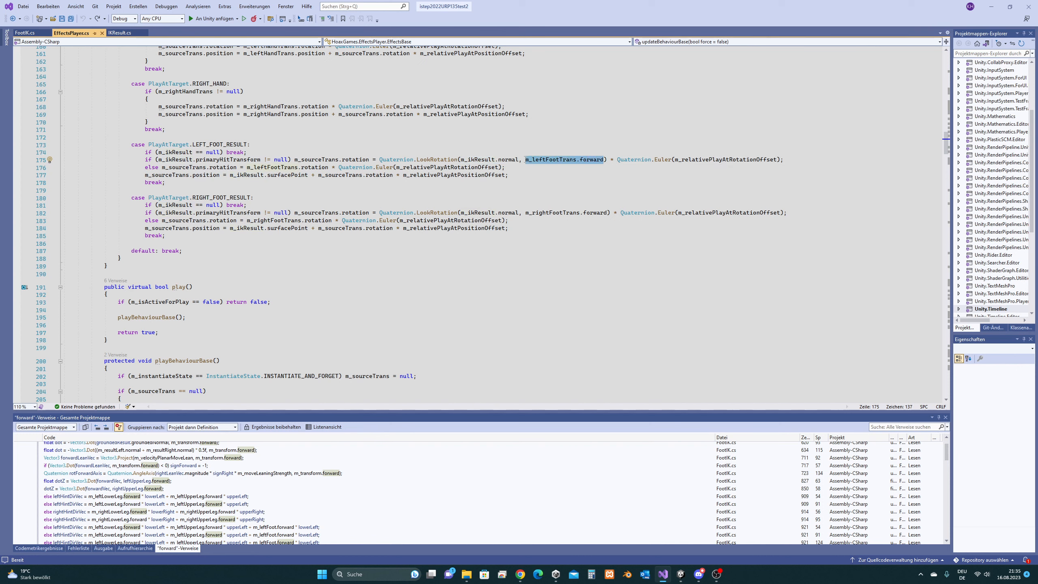
double_click(596, 162)
double_click(551, 161)
- Rotate the GameObject under Left_Foot to 90, 0, 0 with the Rotate tool
key(alt+Tab)
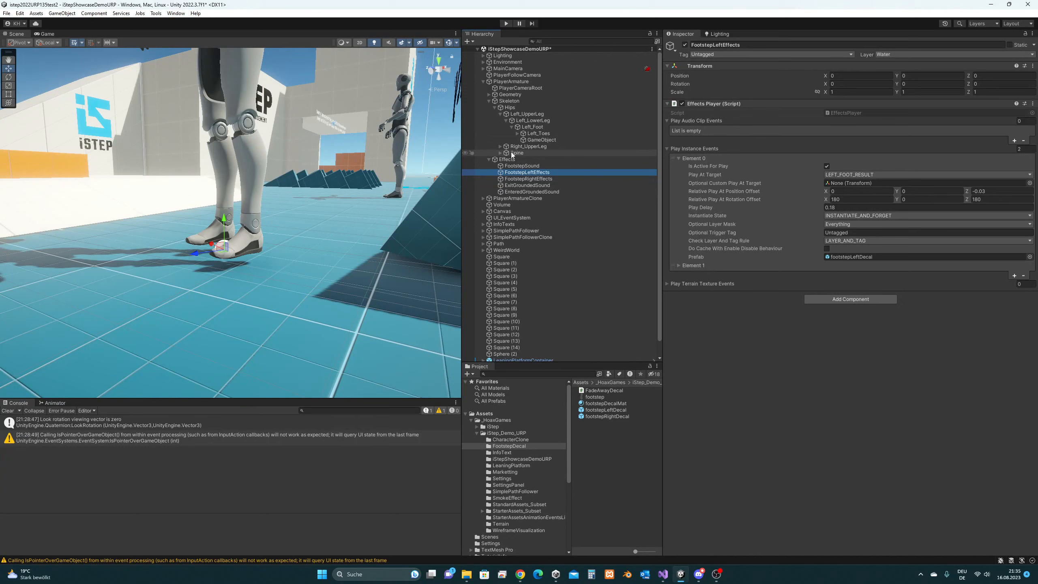
click(557, 141)
middle_drag(309, 229, 320, 221)
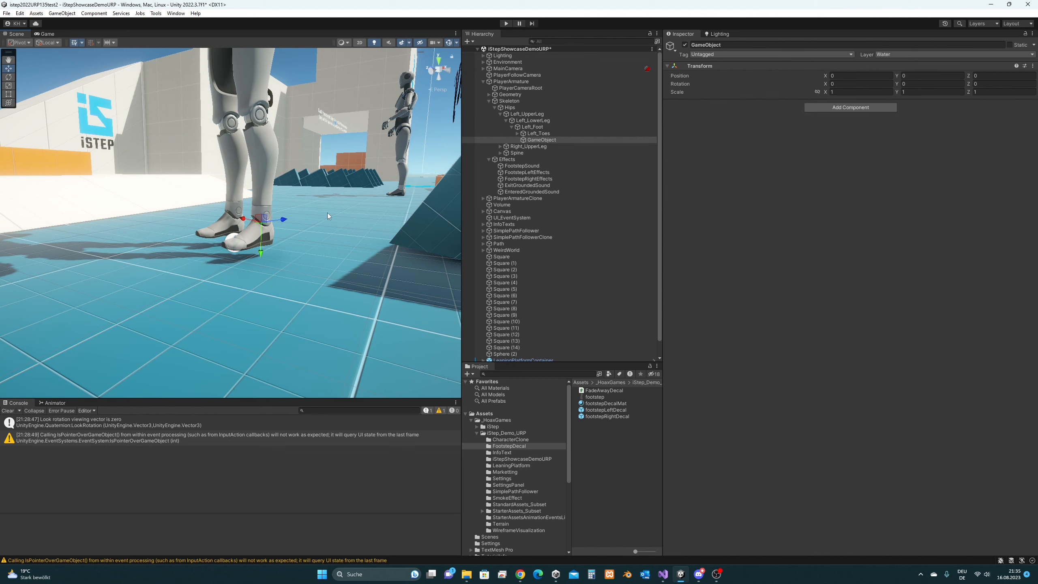
middle_drag(217, 212, 223, 205)
key(e)
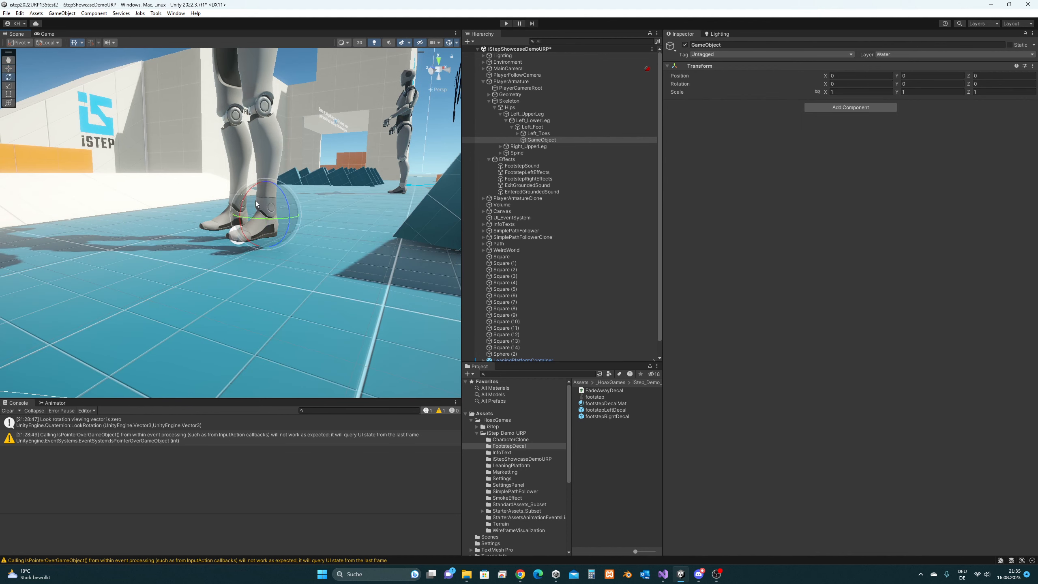
ctrl+drag(247, 192, 255, 294)
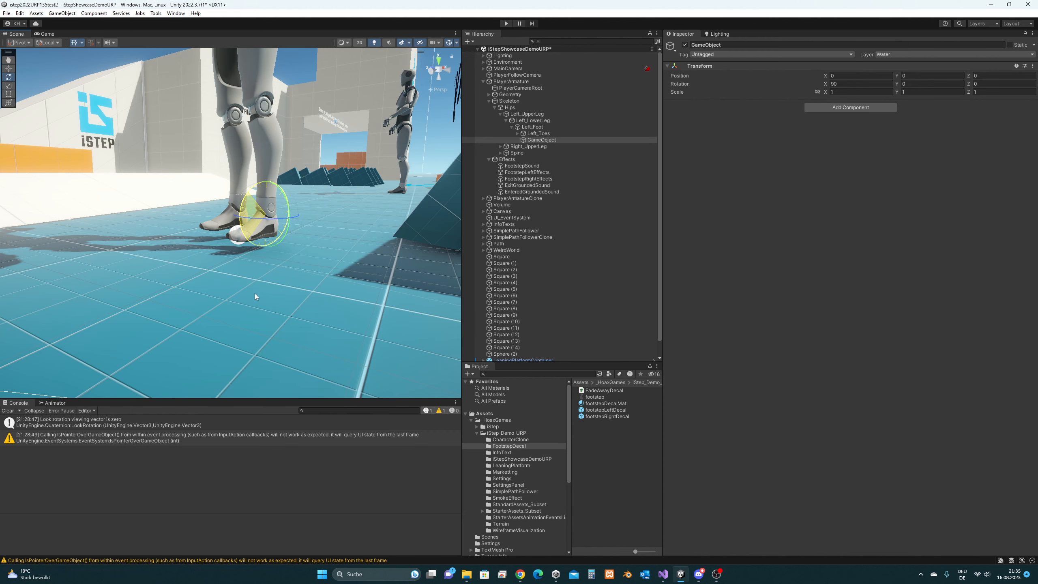
key(w)
mouse_move(286, 214)
alt+mouse_down()
mouse_move(270, 212)
mouse_move(291, 201)
alt+mouse_up()
scroll(290, 202, up, 4)
middle_drag(290, 201, 257, 241)
mouse_move(257, 241)
alt+mouse_down()
mouse_move(236, 235)
mouse_move(267, 253)
alt+mouse_up()
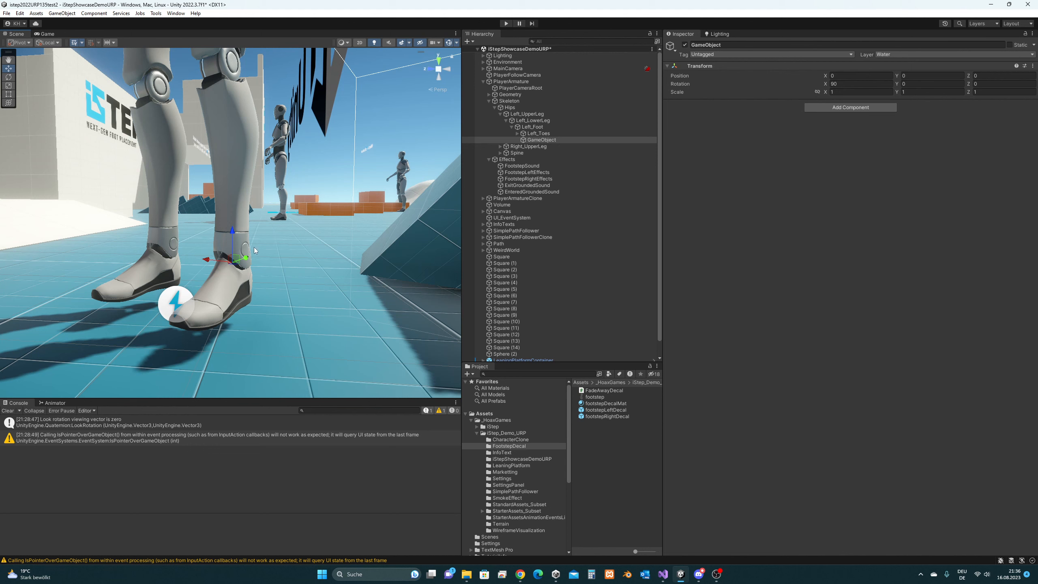
click(663, 574)
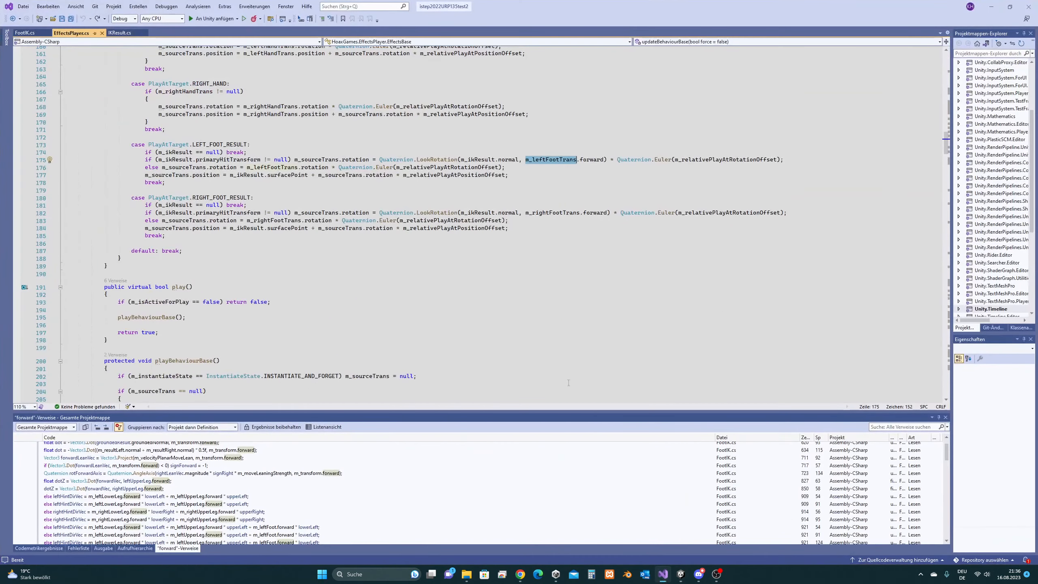
drag(518, 160, 461, 159)
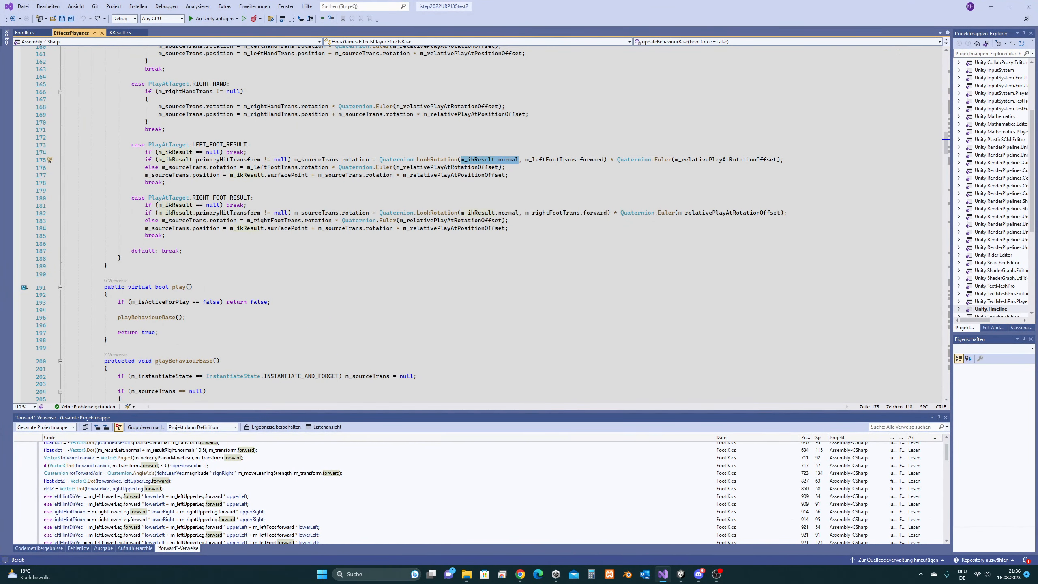
click(991, 7)
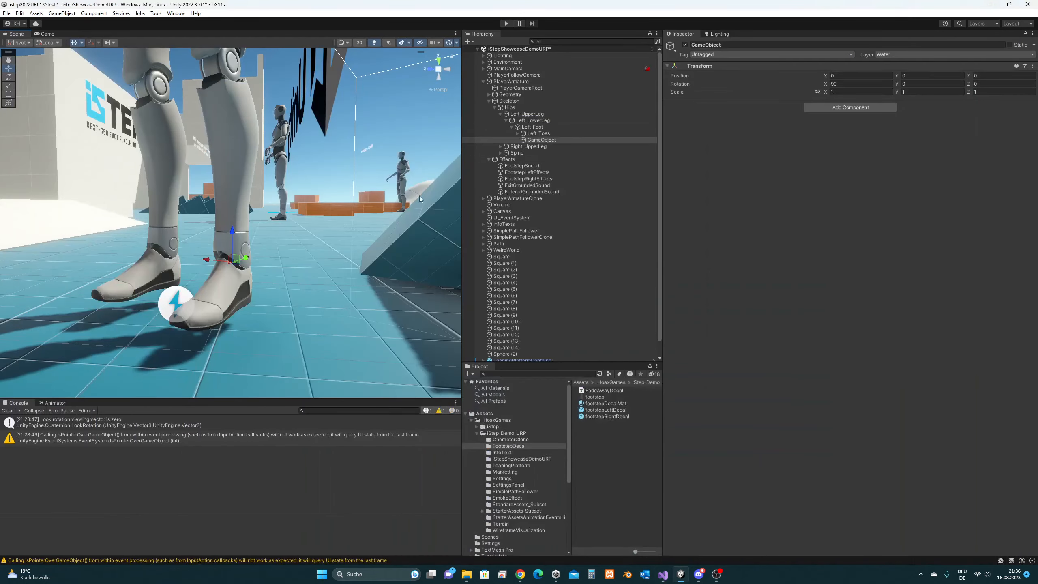
click(546, 140)
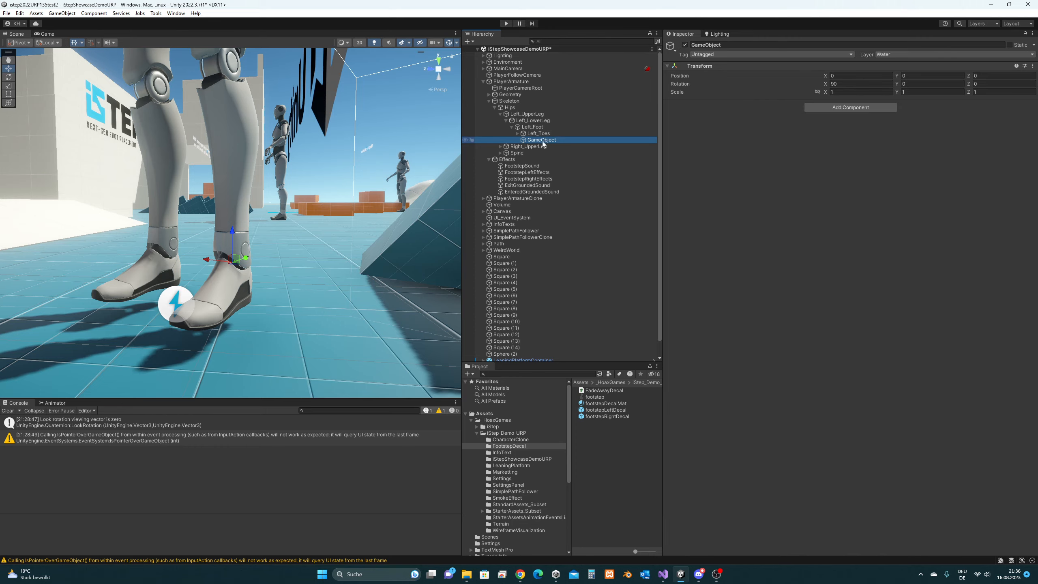
middle_drag(237, 217, 235, 204)
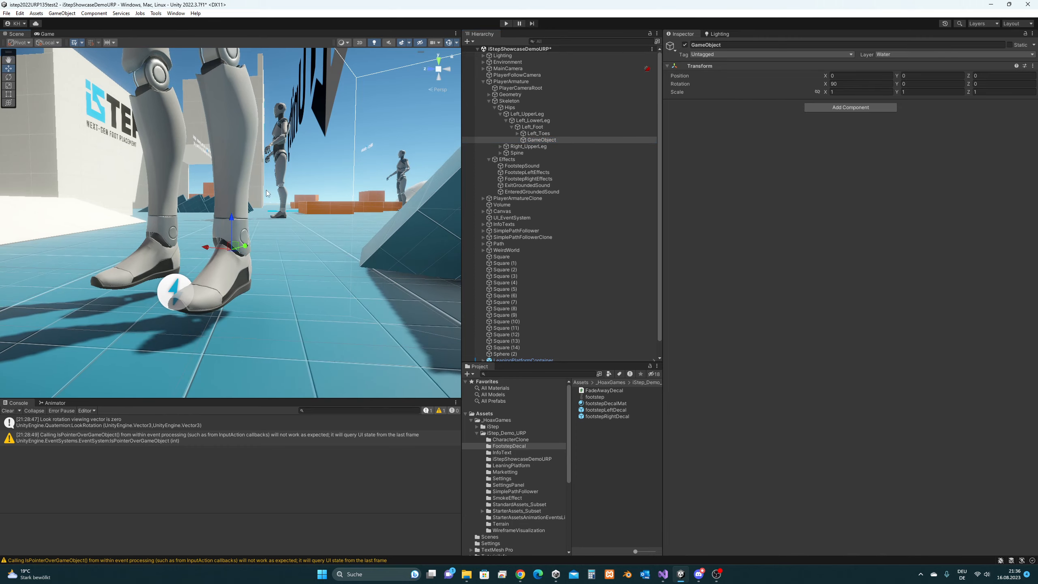
click(662, 574)
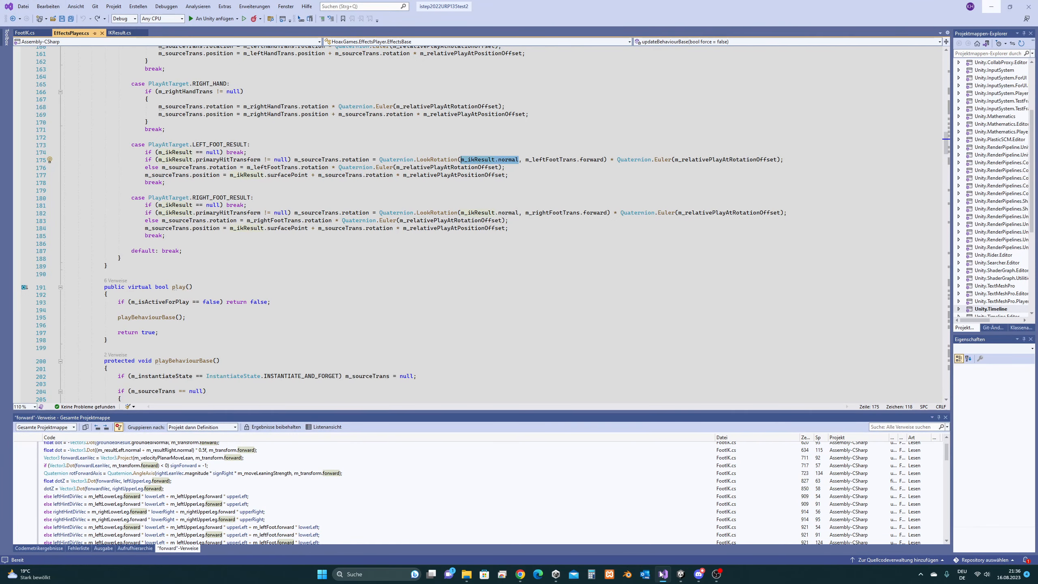
click(662, 574)
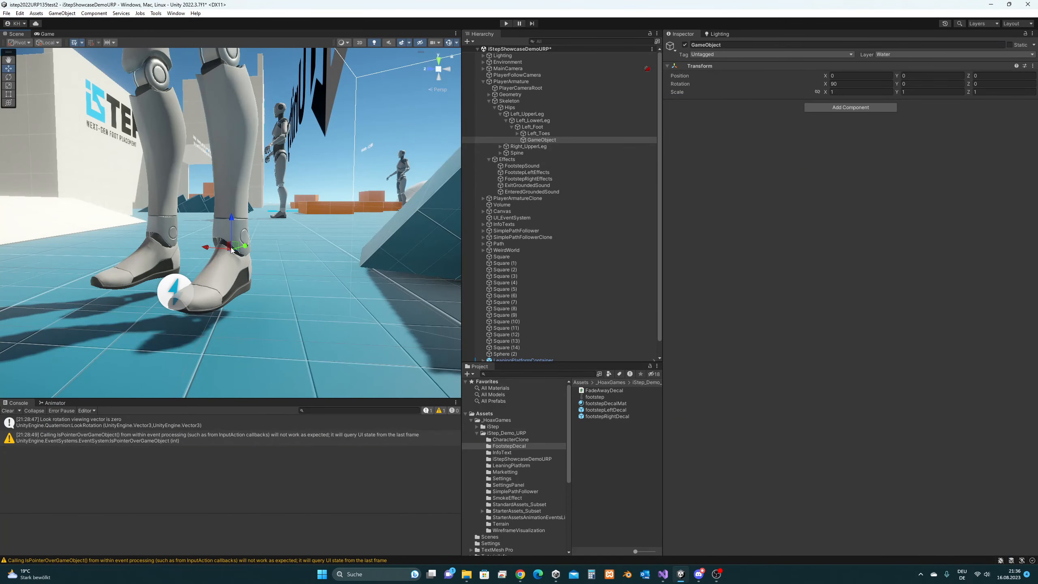
alt+drag(246, 255, 151, 261)
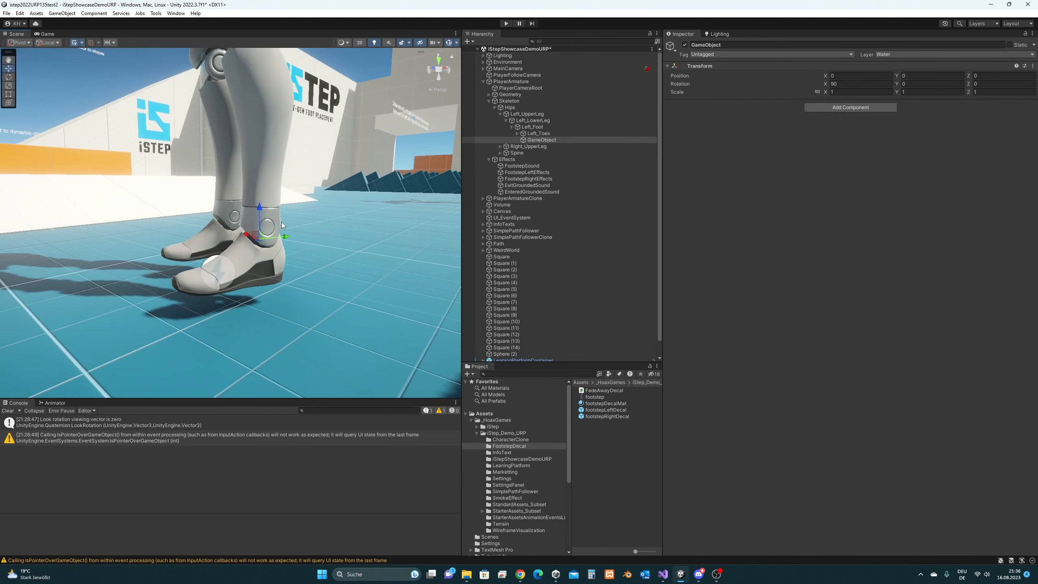
middle_drag(339, 226, 360, 189)
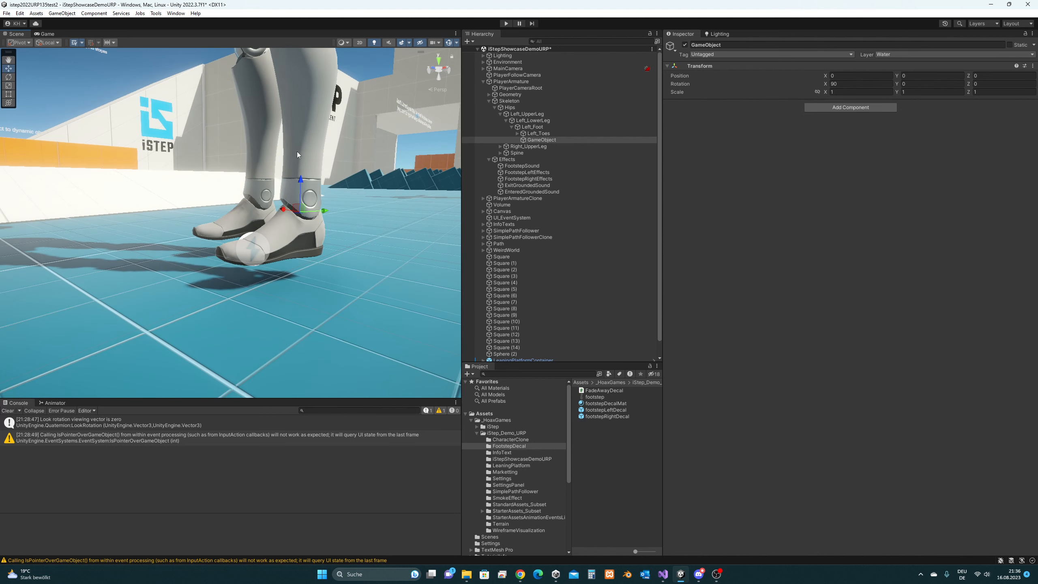
middle_drag(287, 275, 304, 268)
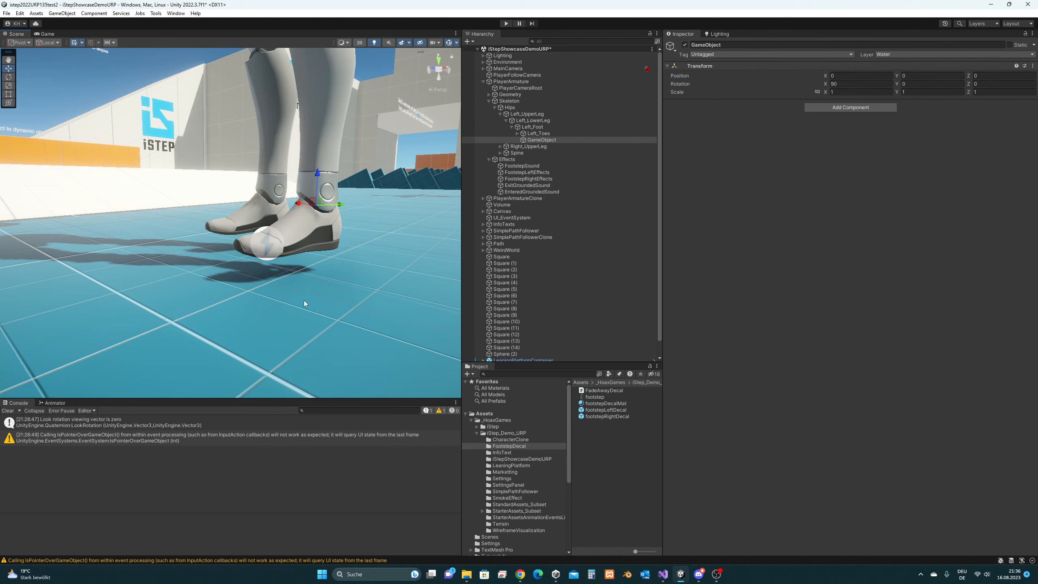
middle_drag(360, 216, 366, 234)
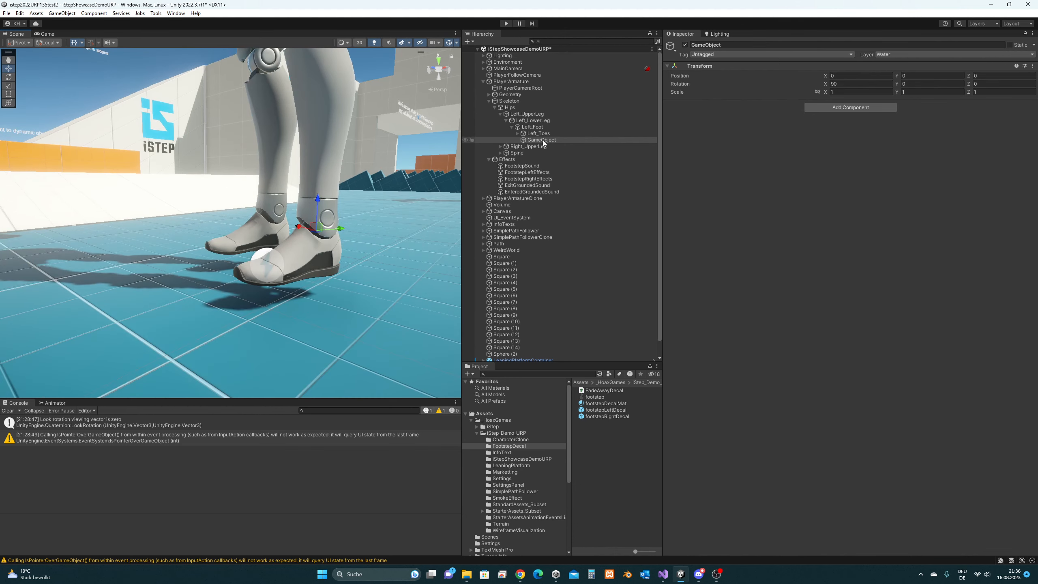
alt+drag(291, 203, 288, 227)
mouse_move(288, 227)
middle_down()
mouse_move(300, 241)
mouse_move(281, 243)
middle_up()
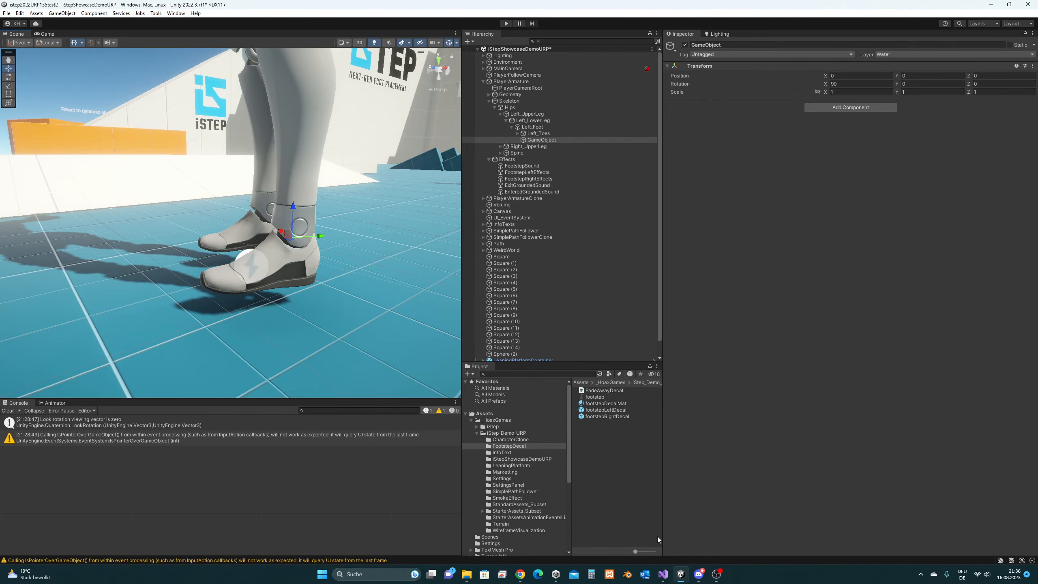
click(663, 575)
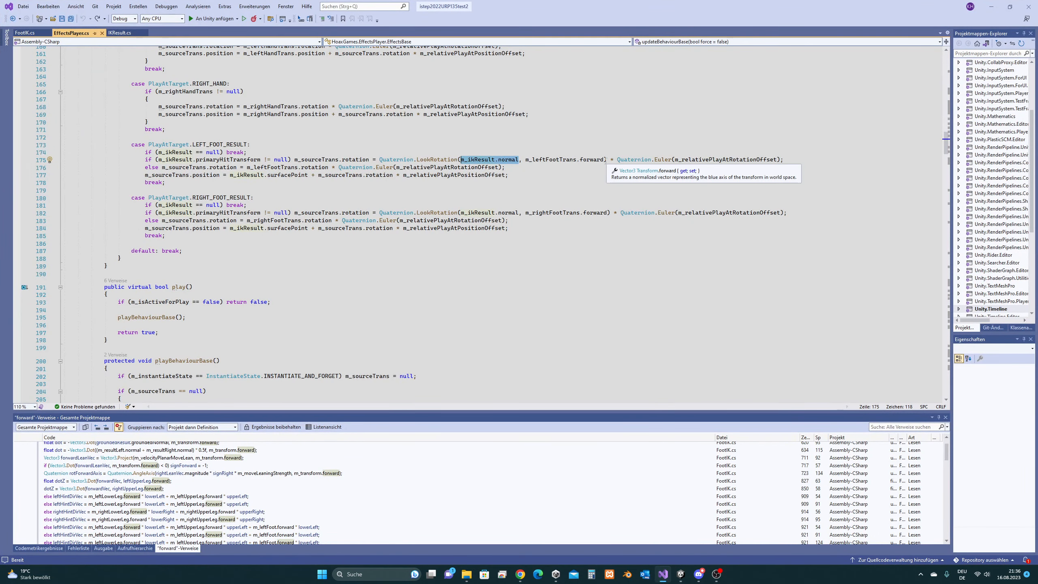
drag(604, 159, 525, 160)
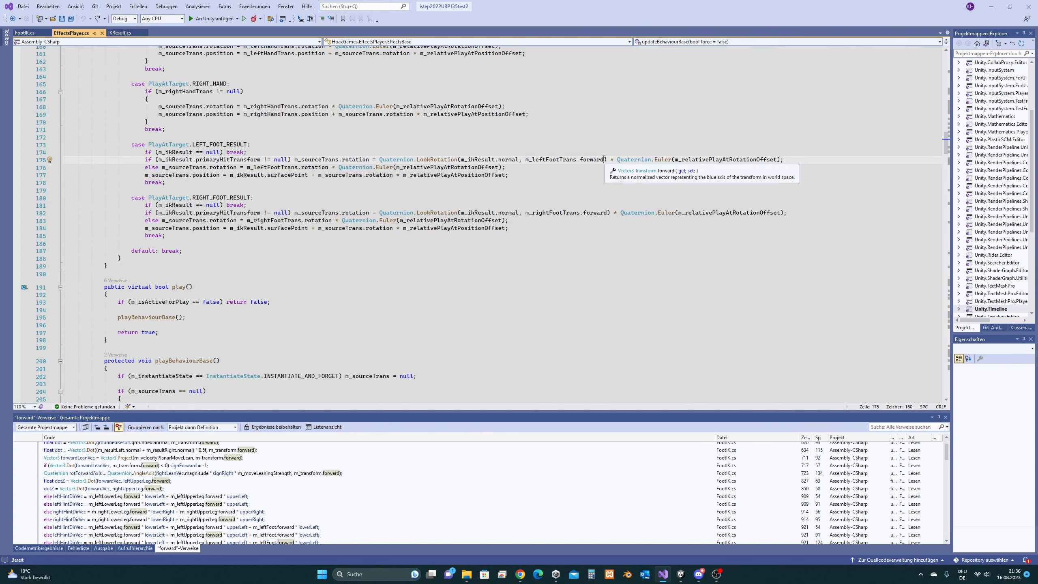
key(ctrl+shift+Right)
key(shift+Right)
key(shift+Right)
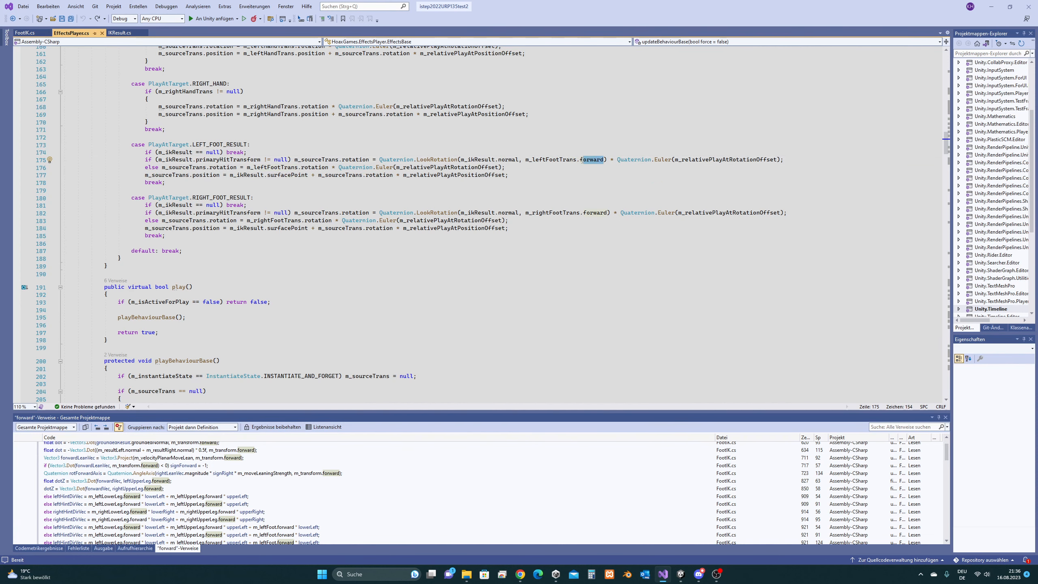
- Frame the Scene view on the Left_Foot bone and select its GameObject child
click(991, 6)
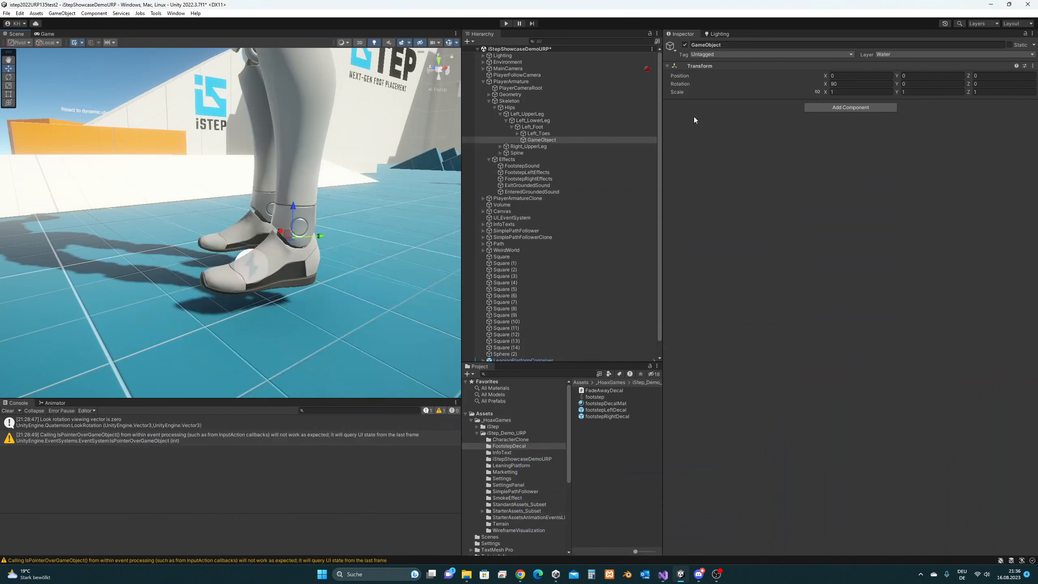
click(537, 127)
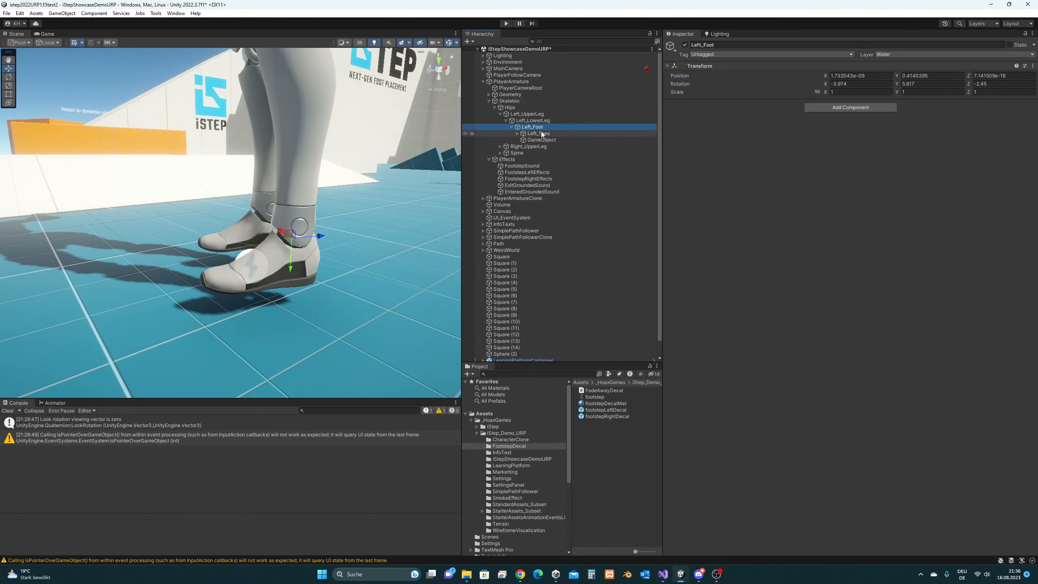
middle_drag(362, 205, 358, 206)
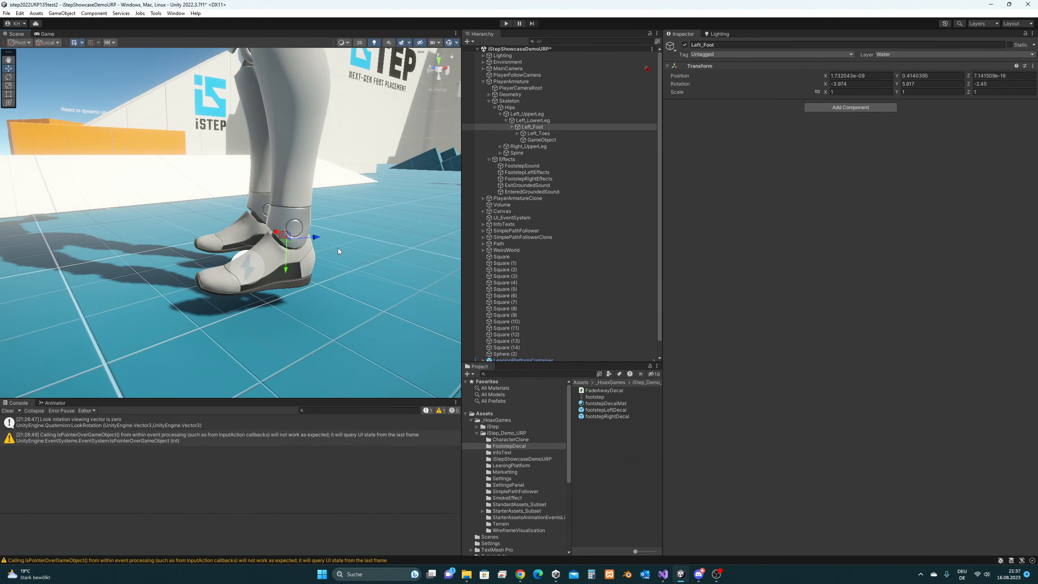
alt+drag(338, 248, 298, 248)
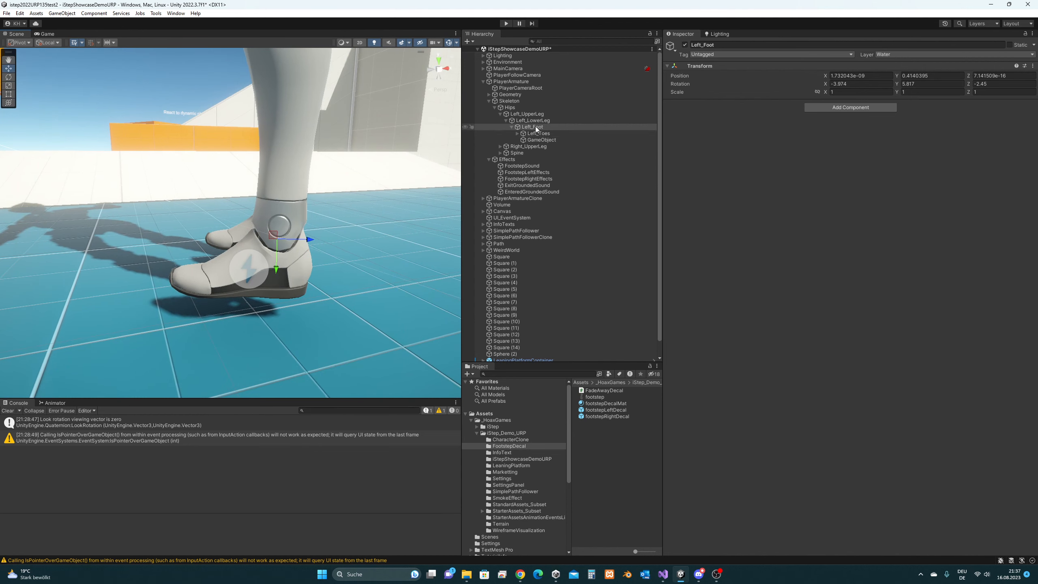
key(f)
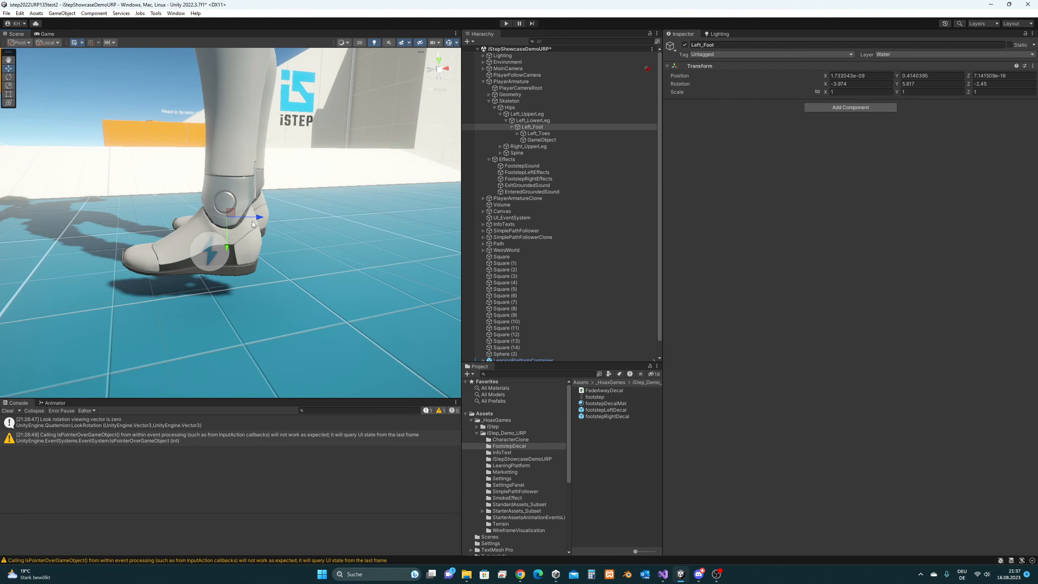
alt+drag(257, 238, 293, 228)
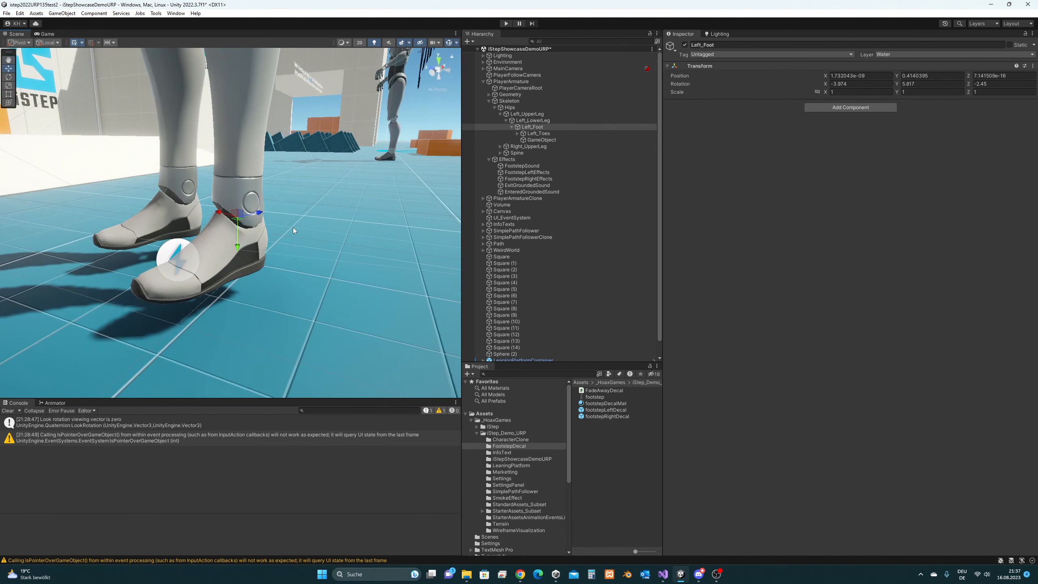
alt+drag(360, 210, 457, 190)
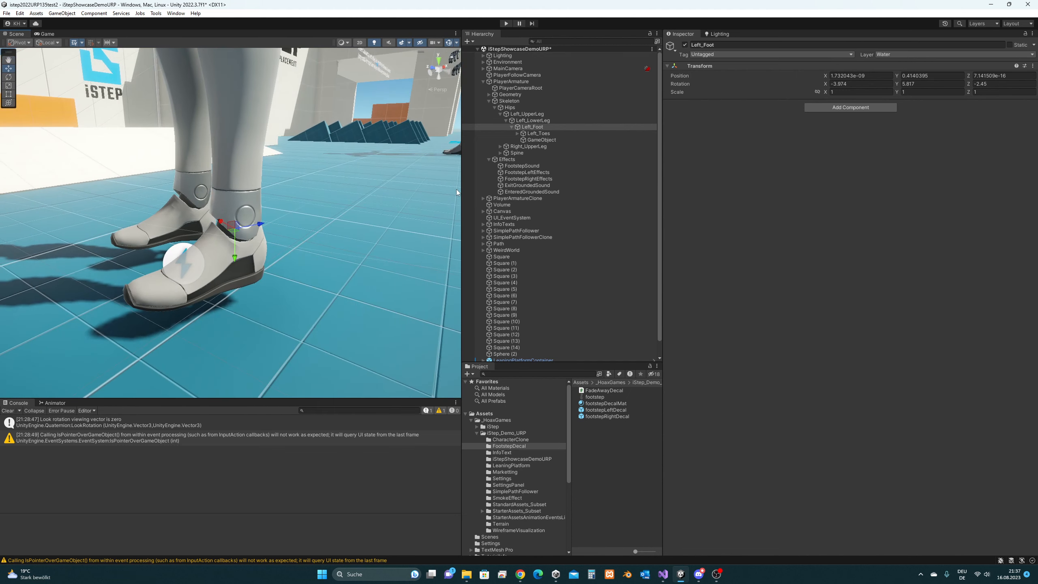
click(538, 140)
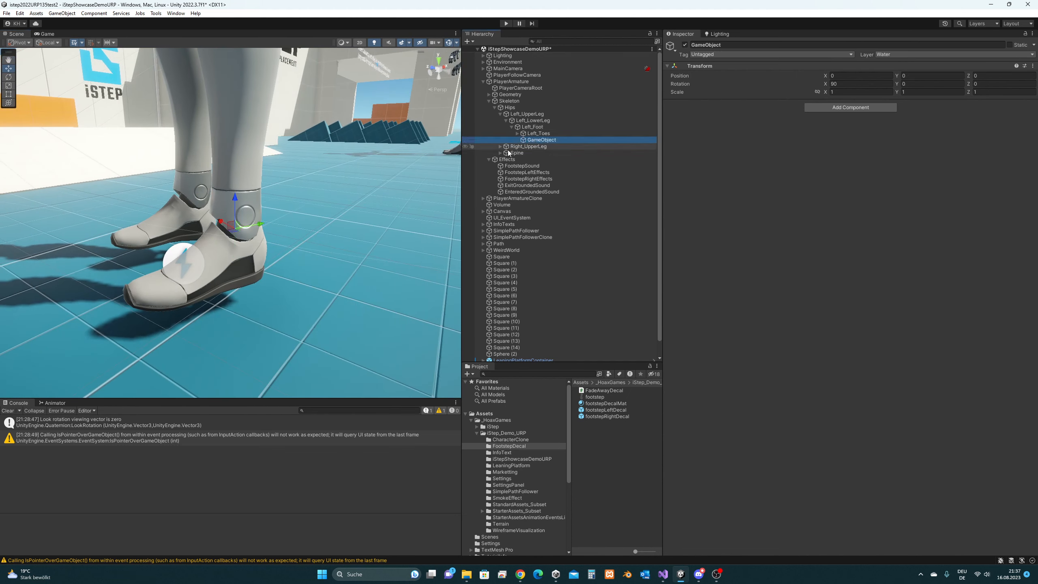
mouse_move(294, 244)
alt+mouse_down()
mouse_move(328, 242)
mouse_move(286, 234)
alt+mouse_up()
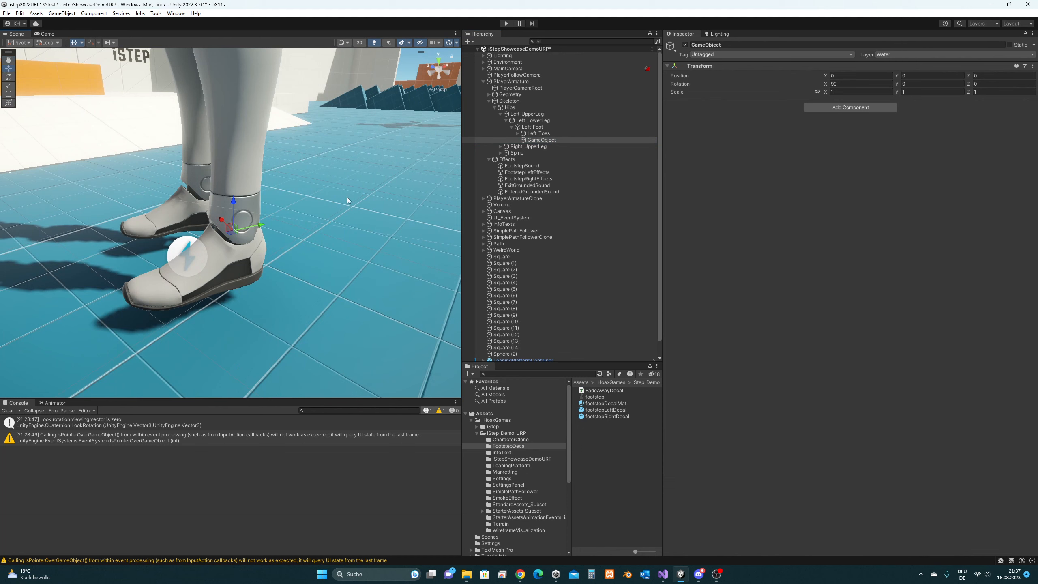
alt+drag(251, 230, 107, 246)
- Reset the GameObject's Rotation Z to 0
key(e)
key(w)
mouse_move(270, 260)
alt+mouse_down()
mouse_move(233, 268)
mouse_move(262, 253)
alt+mouse_up()
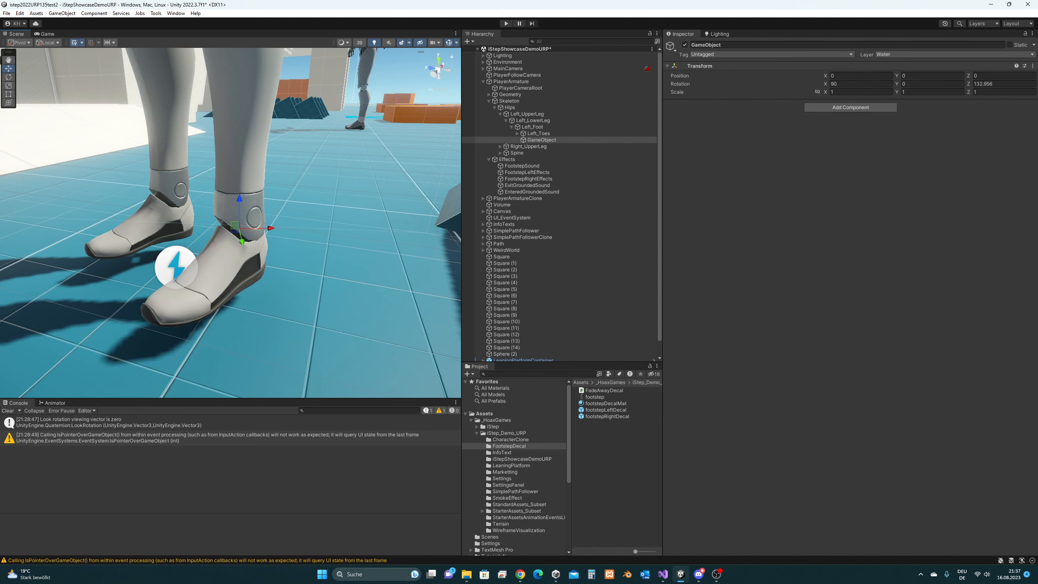
click(999, 84)
text(0)
key(Return)
alt+drag(368, 225, 263, 243)
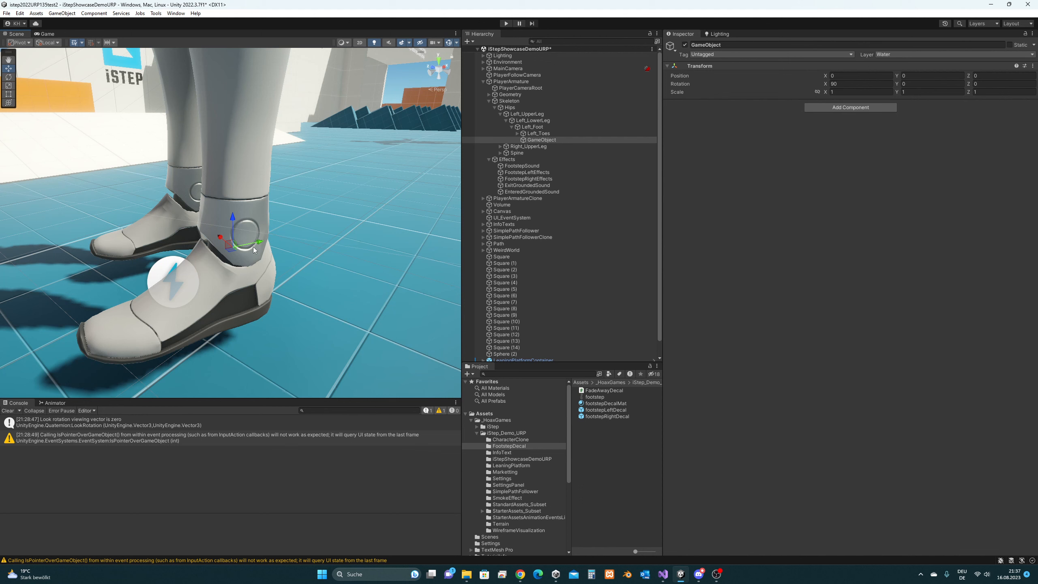
- Drag the footstepLeftDecal prefab from the Project panel onto the GameObject under Left_Foot
click(532, 128)
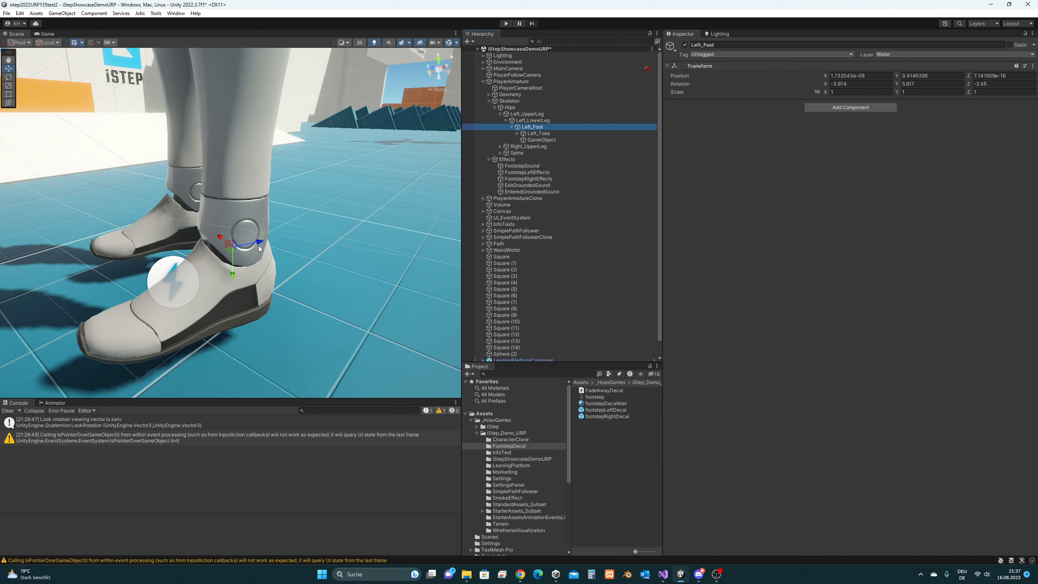
click(538, 141)
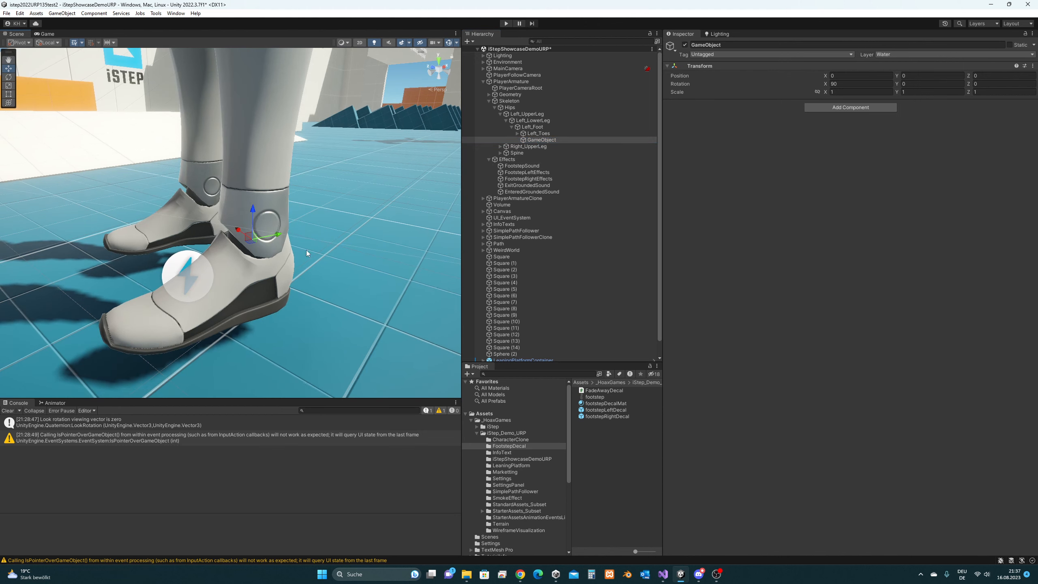
alt+drag(238, 280, 304, 278)
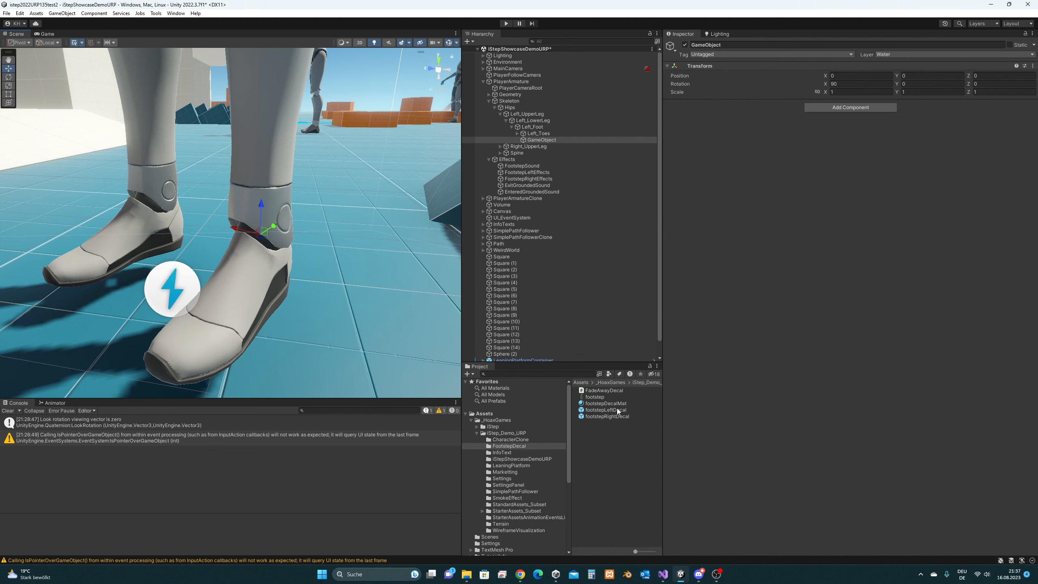
drag(616, 409, 550, 142)
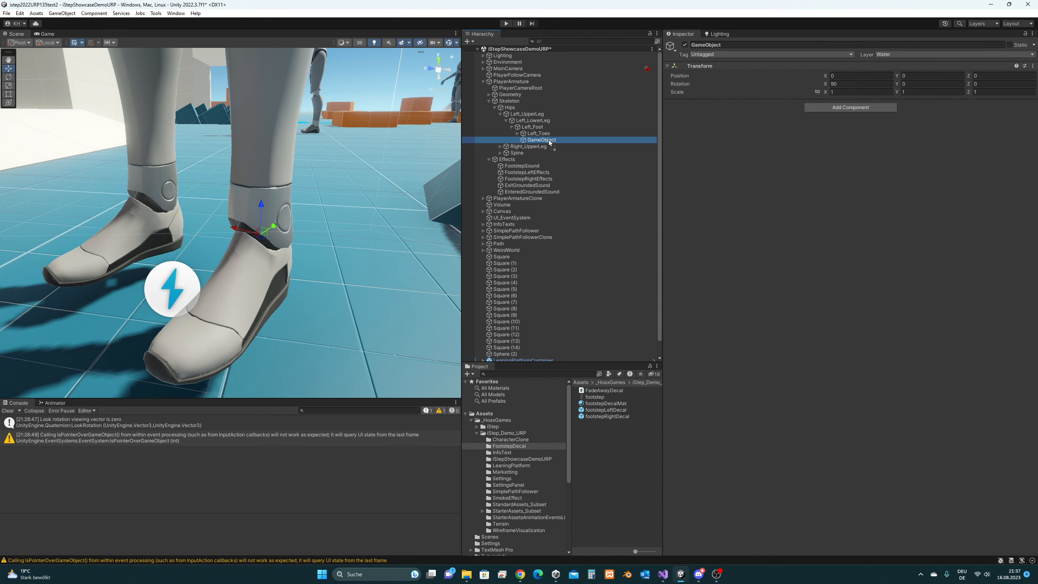
drag(550, 141, 550, 142)
alt+drag(391, 236, 358, 254)
- Select footstepLeftDecal and rotate it on X from 90 to 0
click(542, 140)
click(554, 148)
key(e)
key(w)
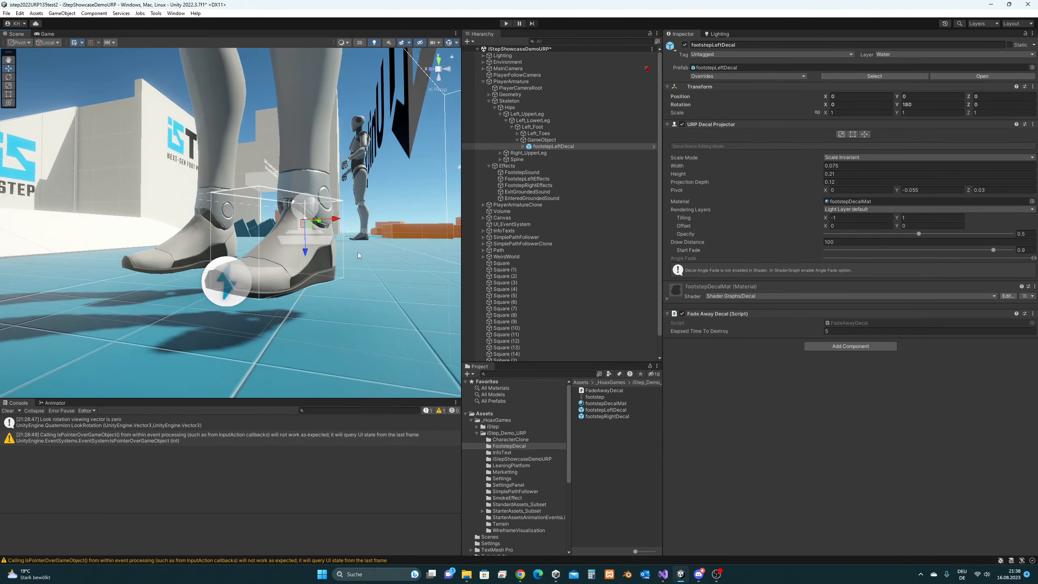
alt+drag(310, 278, 285, 295)
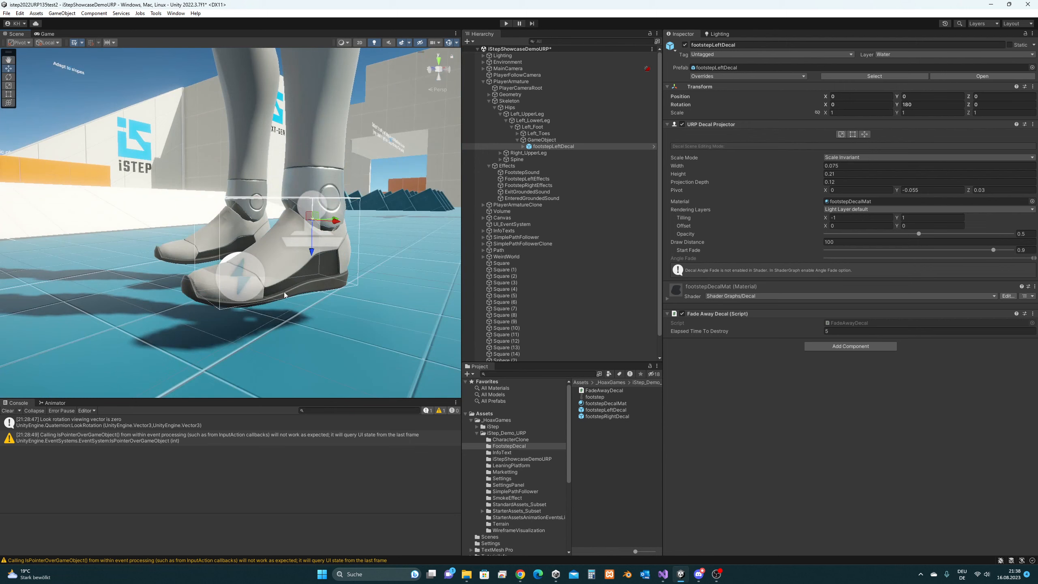
alt+drag(303, 248, 331, 235)
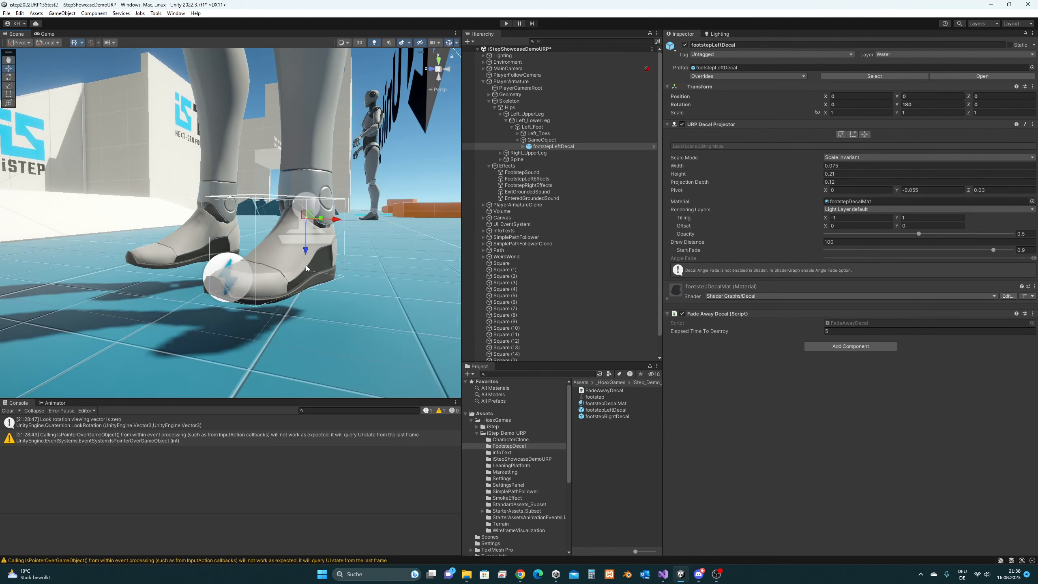
- Slide the footstepLeftDecal back along Z to -0.0552 beneath the left shoe
alt+drag(307, 272, 405, 222)
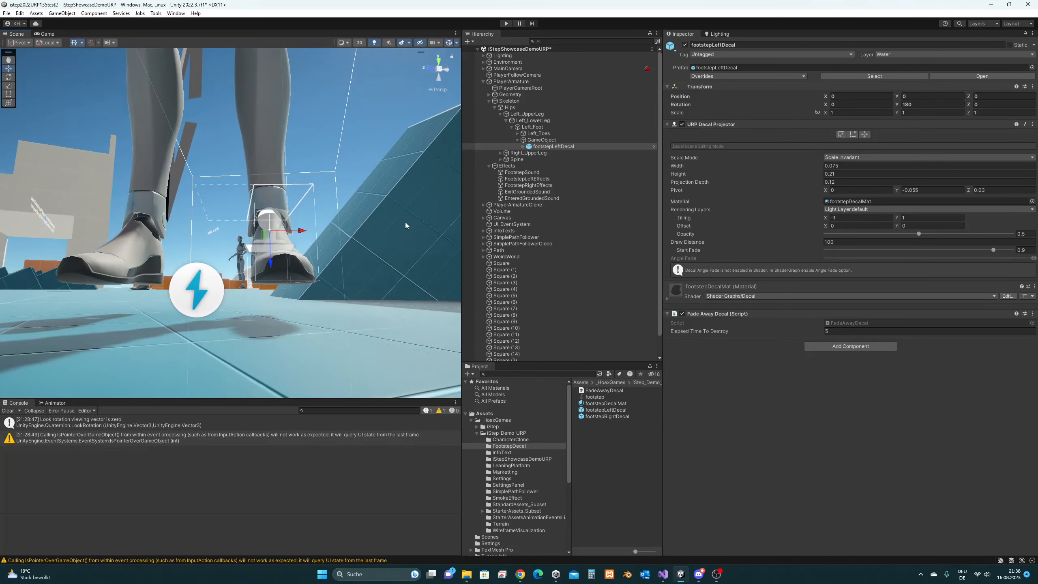
alt+drag(306, 250, 255, 268)
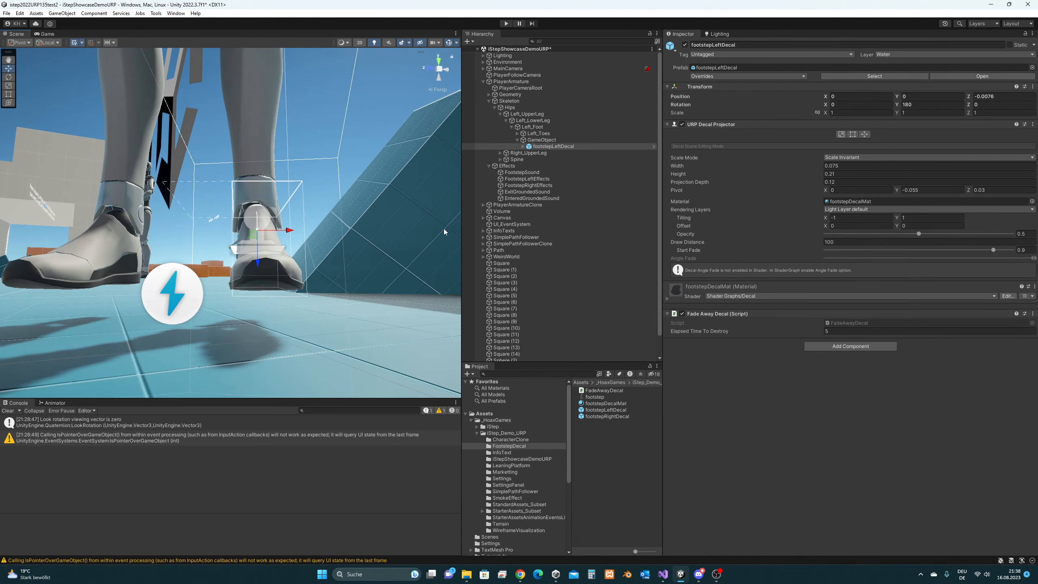
mouse_move(262, 264)
mouse_down()
mouse_move(266, 275)
mouse_move(342, 266)
mouse_move(261, 285)
mouse_move(299, 273)
mouse_move(275, 255)
mouse_move(254, 265)
mouse_move(255, 279)
mouse_up()
- Reselect footstepLeftDecal and look around the left shoe to check the decal's placement
mouse_move(290, 254)
middle_down()
mouse_move(307, 241)
mouse_move(296, 265)
middle_up()
click(315, 263)
click(317, 275)
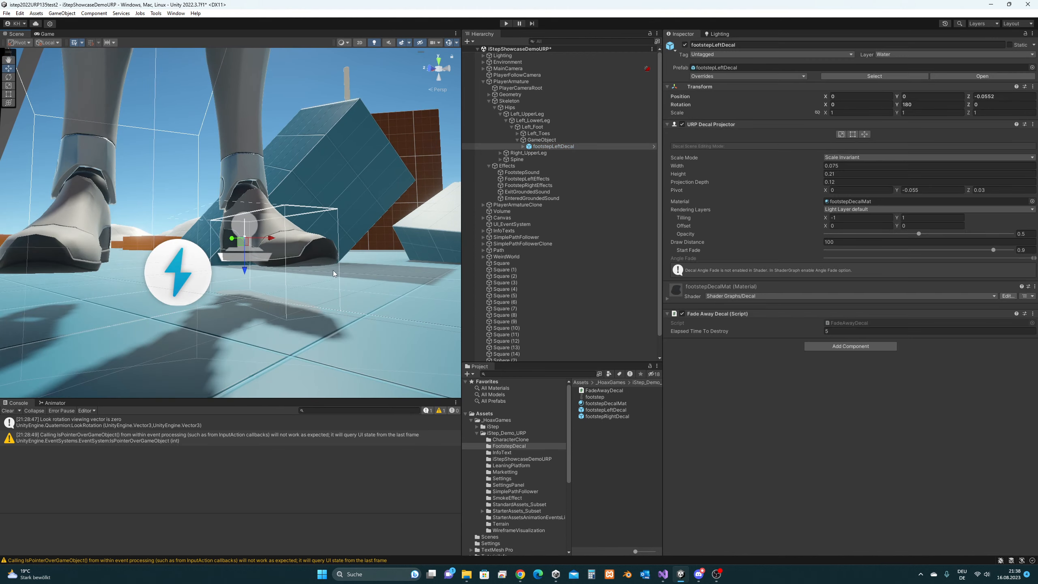
alt+drag(333, 271, 311, 313)
alt+drag(266, 286, 251, 306)
alt+drag(173, 302, 229, 289)
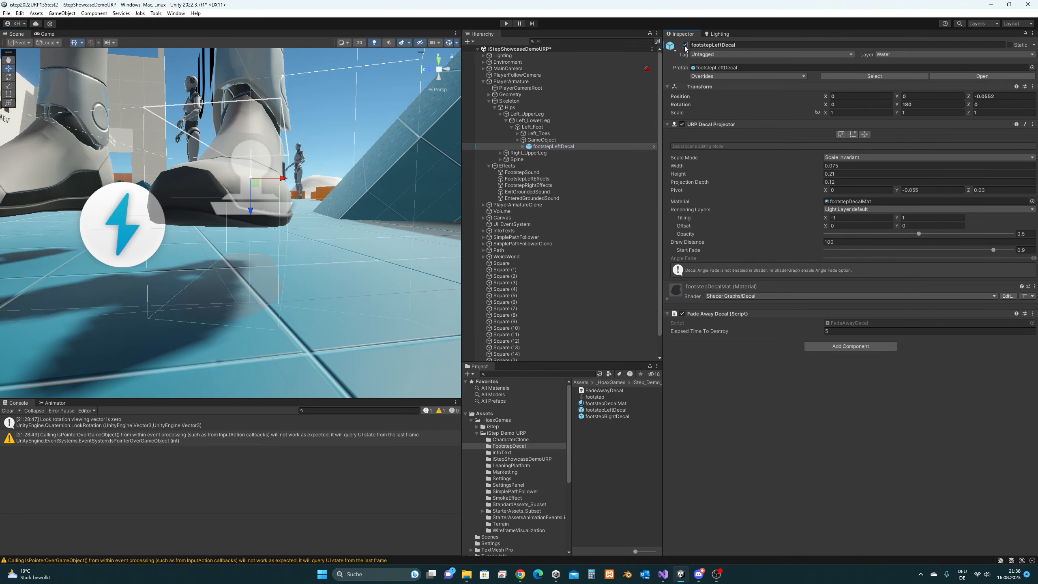
alt+drag(282, 223, 447, 201)
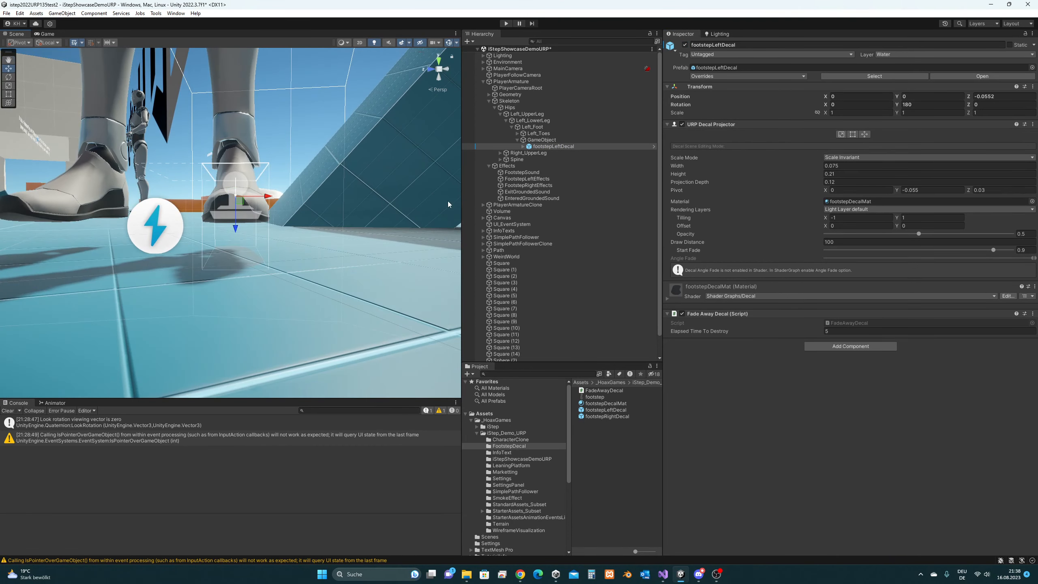
- Rename the decal's parent GameObject to LeftFootDecal and drag it into the FootstepDecal folder as a prefab
click(556, 140)
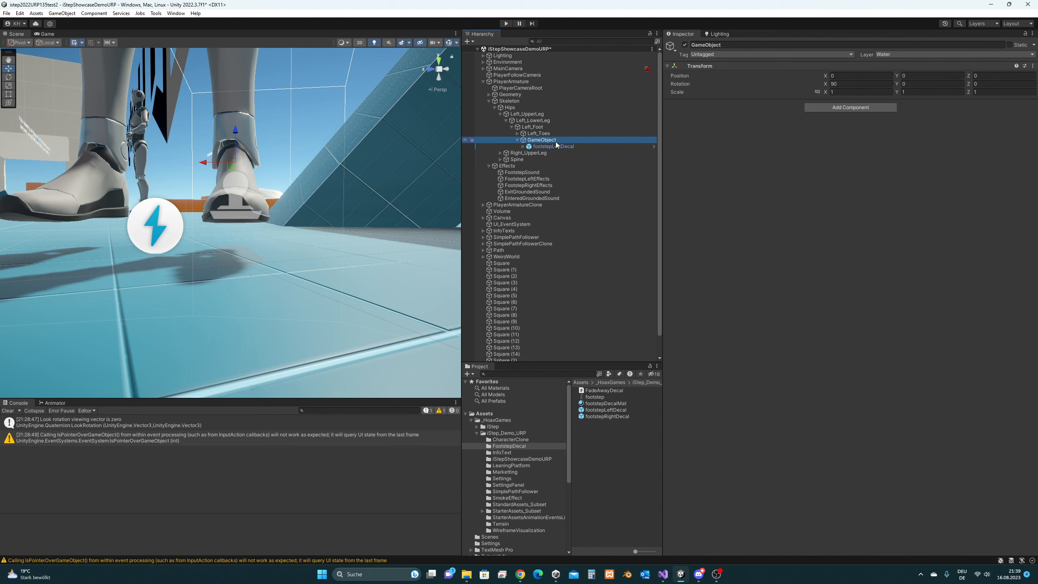
click(556, 141)
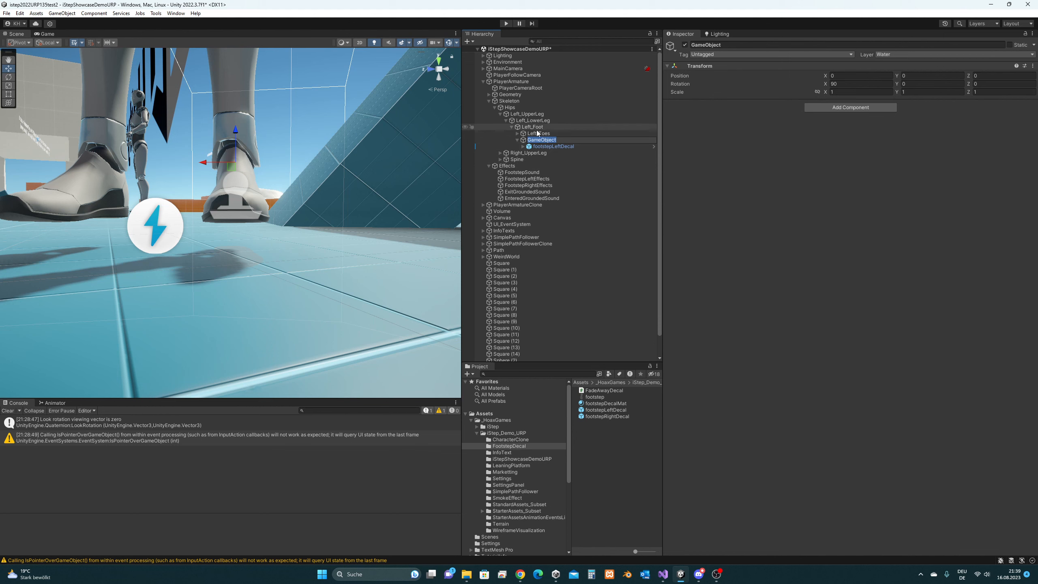
key(Return)
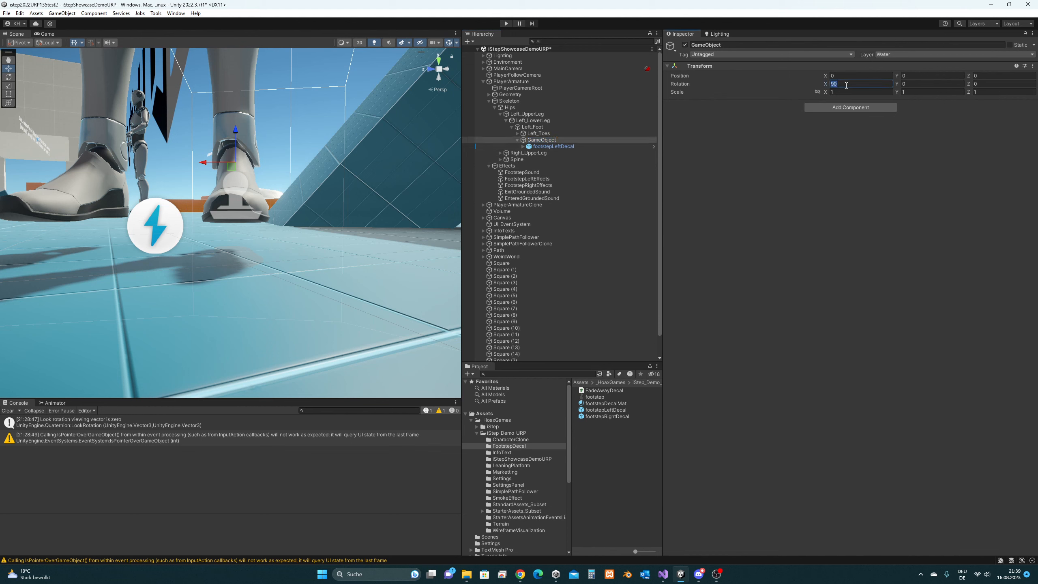
click(566, 141)
text(Left)
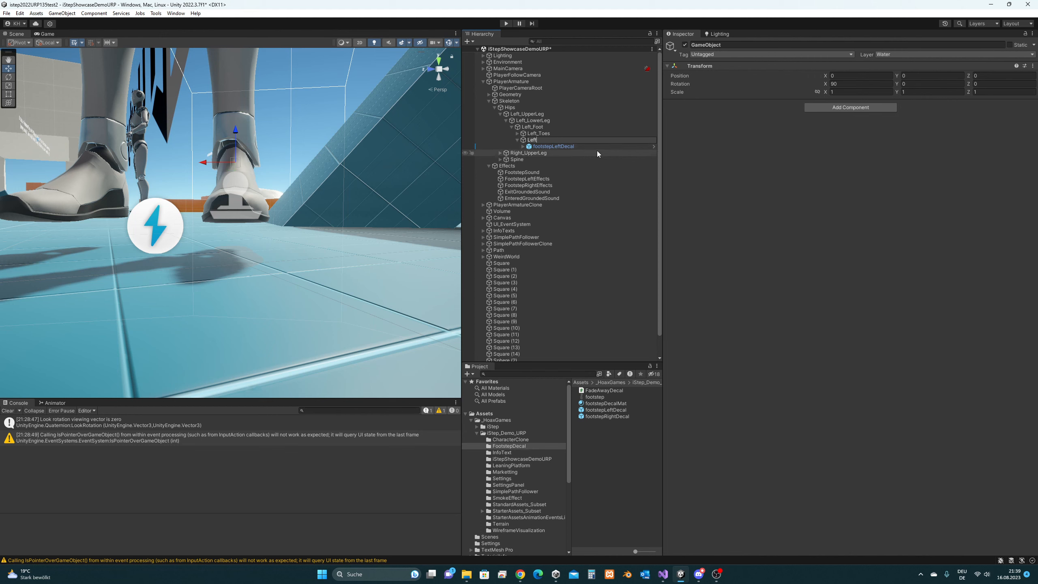
text(FootDecal)
key(Return)
drag(582, 138, 599, 453)
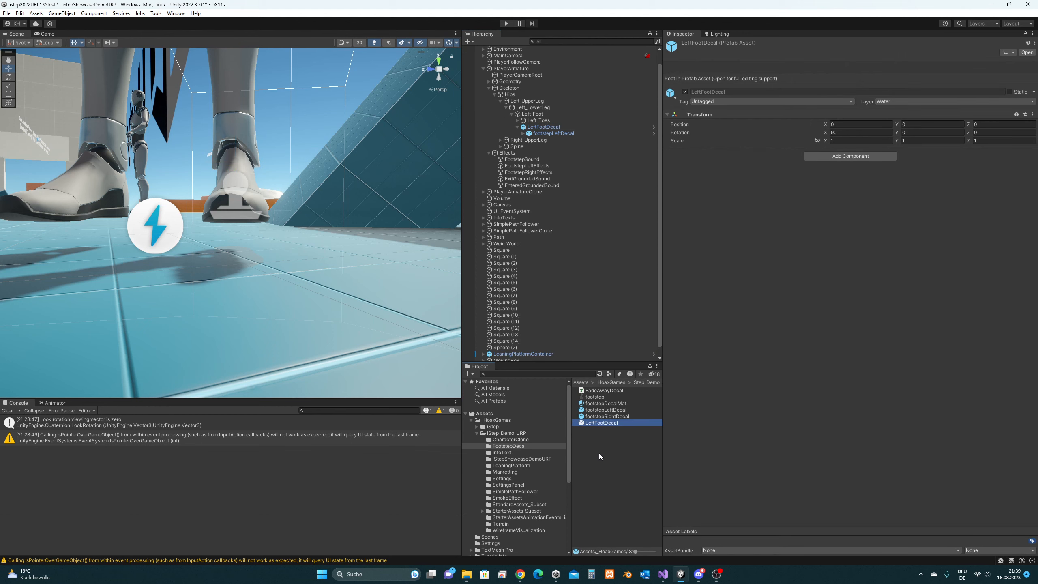
- Check the new prefab asset, deactivate the LeftFootDecal scene copy, and select FootstepLeftEffects
click(559, 128)
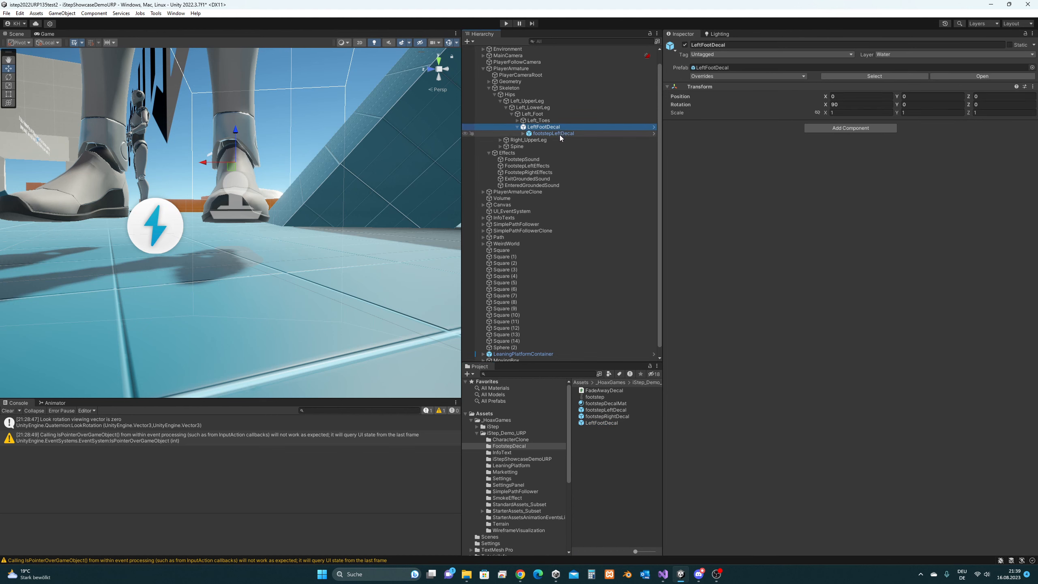
click(619, 413)
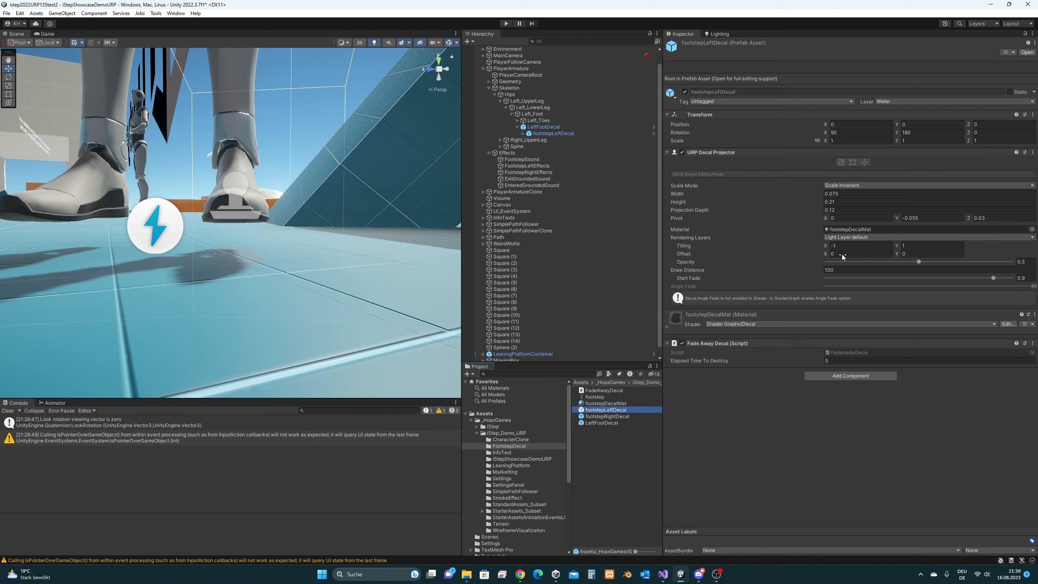
click(544, 129)
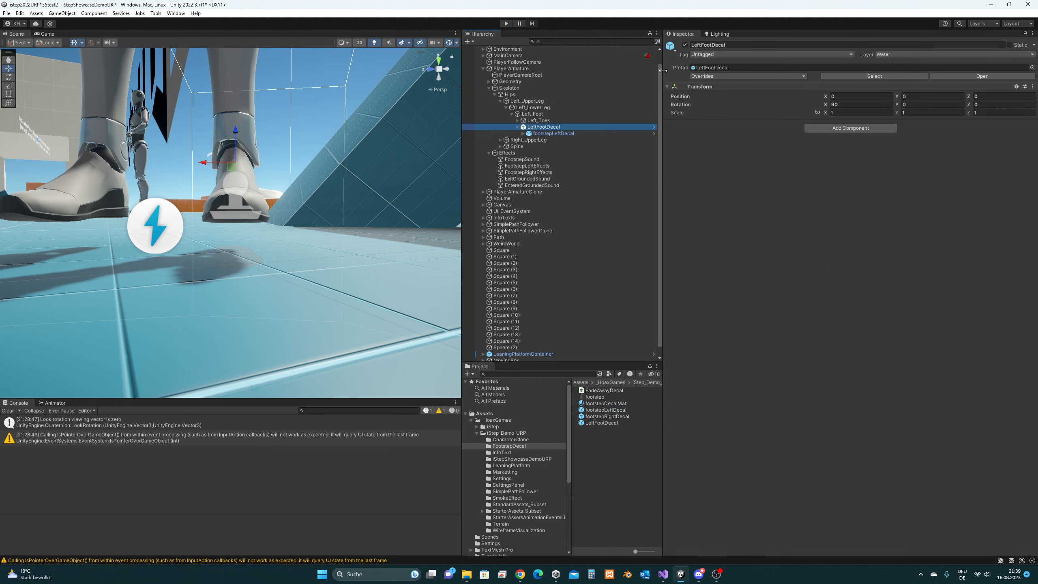
click(685, 45)
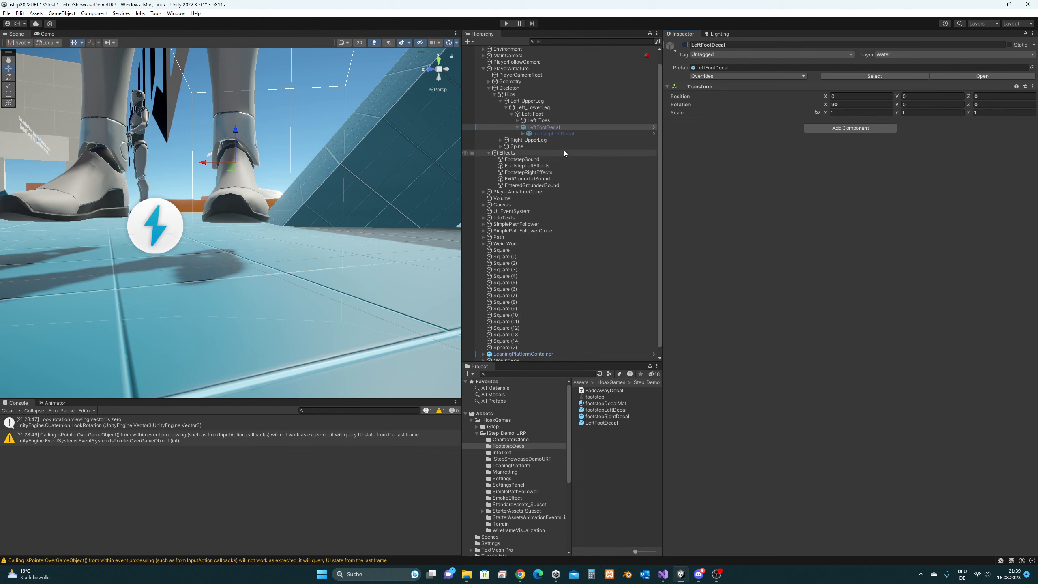
click(548, 167)
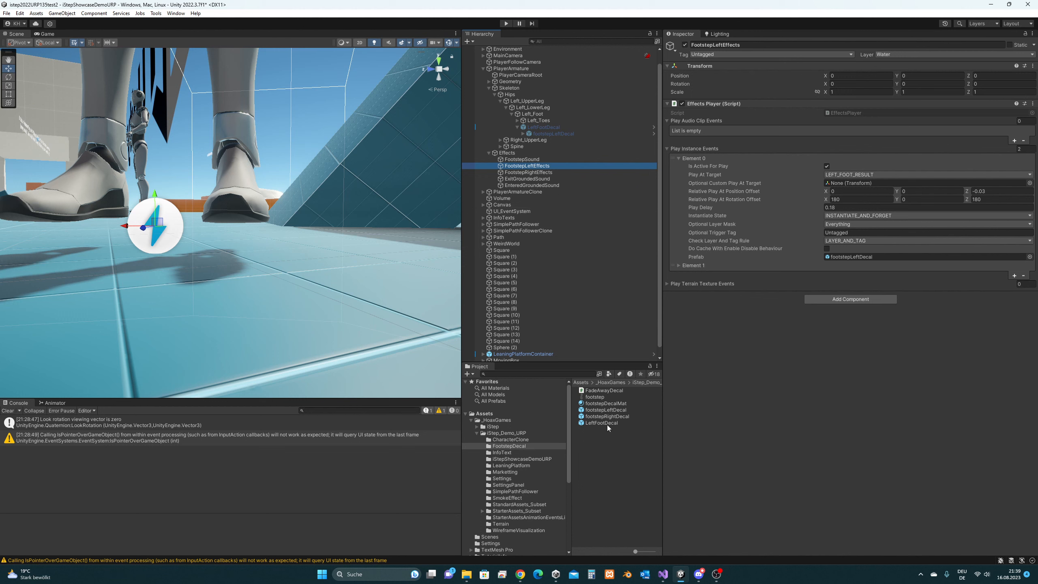
- Assign LeftFootDecal to Element 0's Prefab and set rotation offsets X, Z and position offset Z to 0
drag(607, 425, 852, 260)
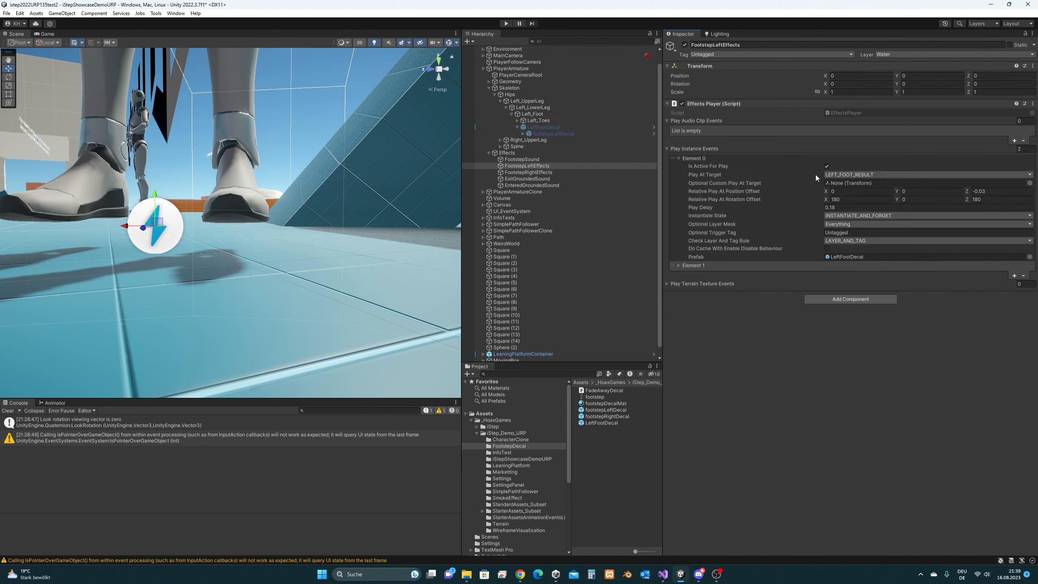
click(861, 199)
text(0)
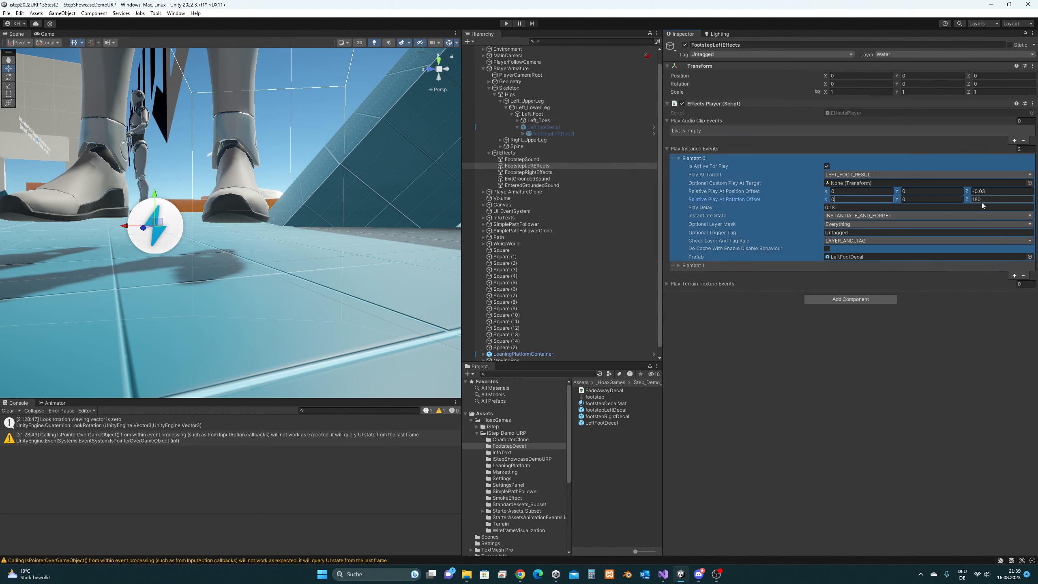
click(983, 199)
text(0)
click(991, 192)
text(0)
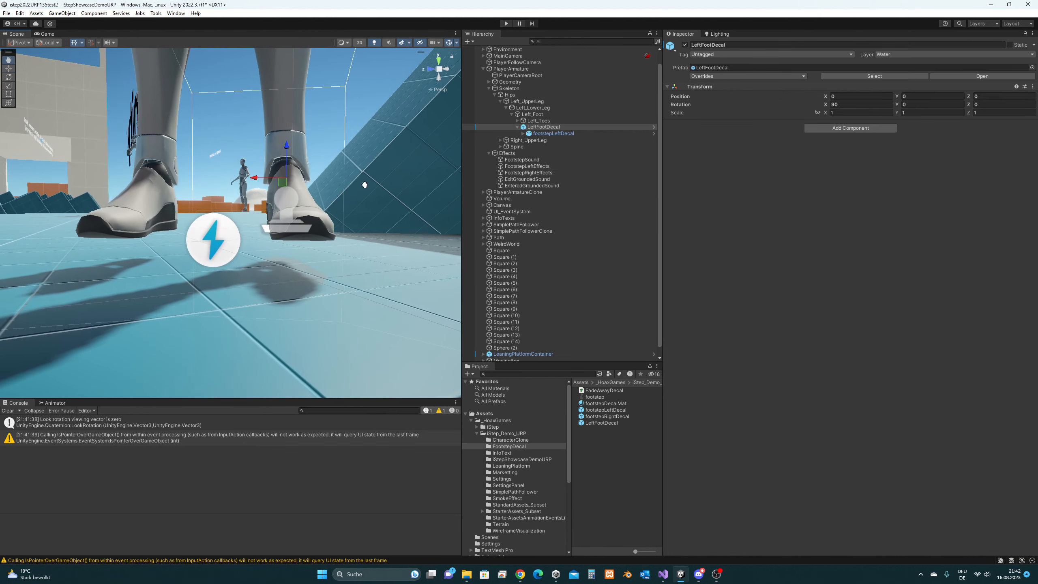
middle_drag(364, 185, 361, 188)
mouse_move(360, 189)
alt+mouse_down()
mouse_move(378, 183)
mouse_move(360, 183)
alt+mouse_up()
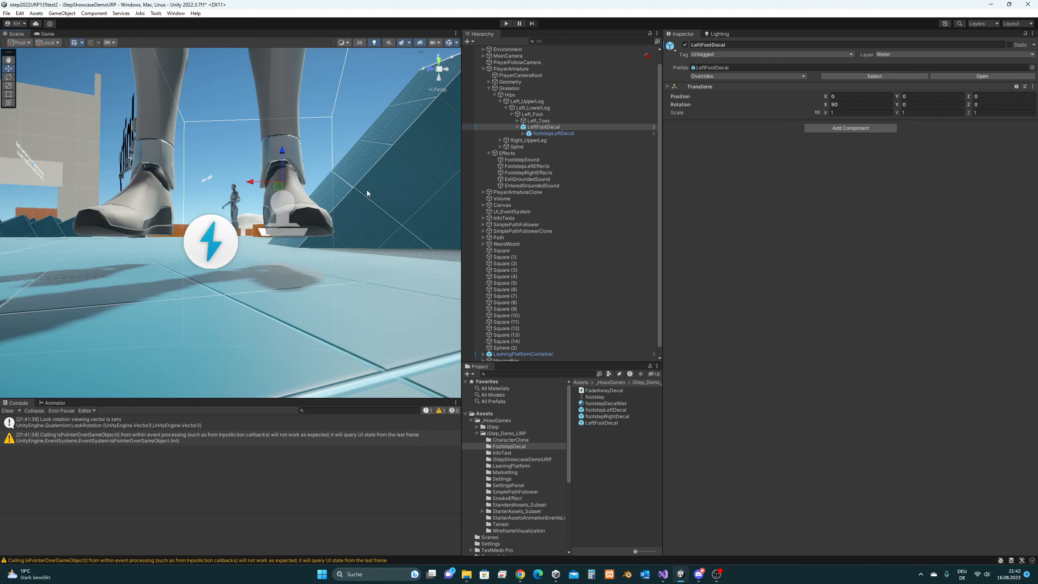
- Move footstepLeftDecal along Z to -0.0203, reselect LeftFootDecal, and enter Play mode
click(587, 135)
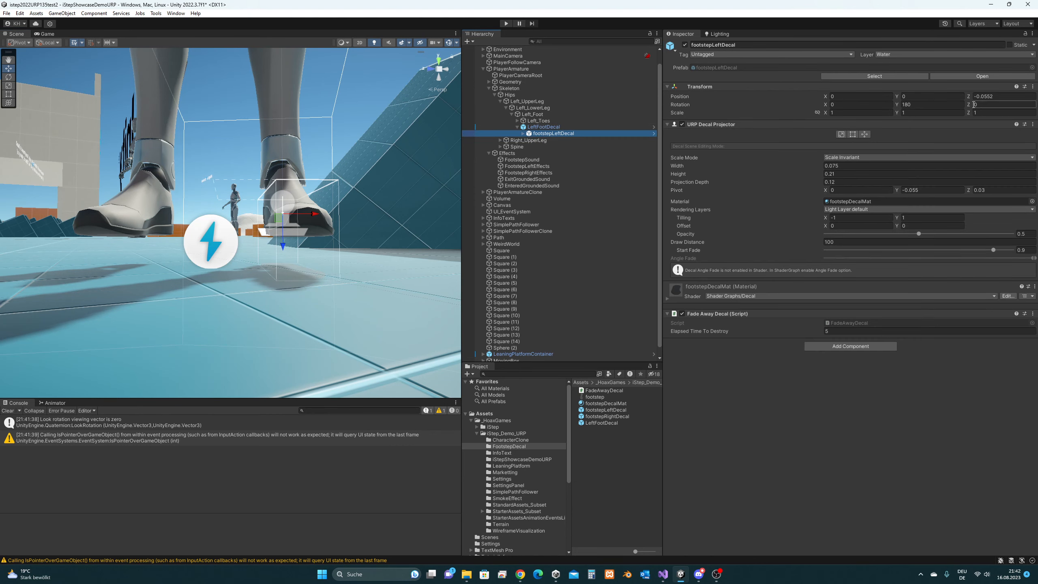
drag(284, 247, 282, 229)
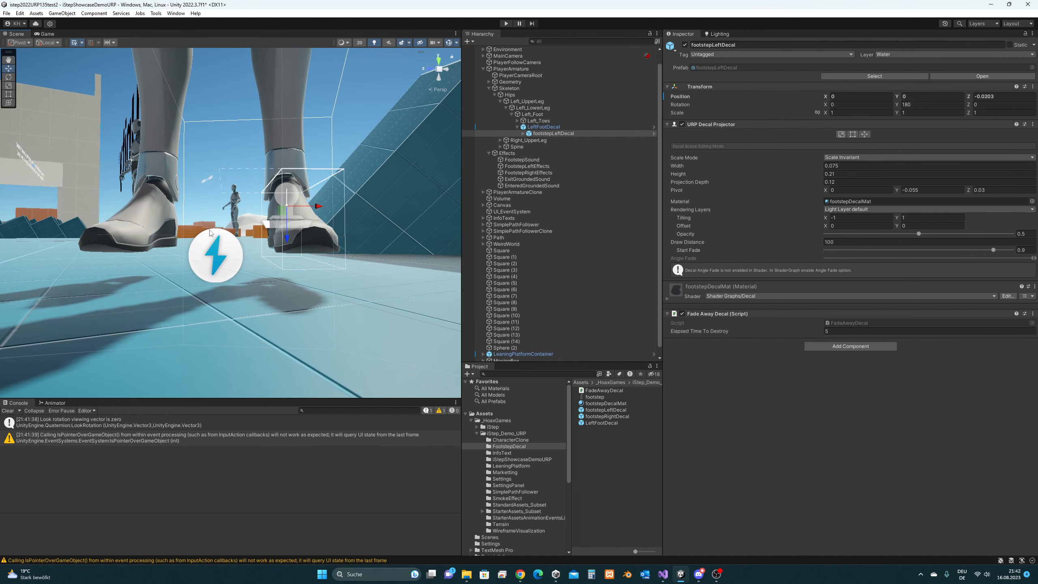
click(568, 127)
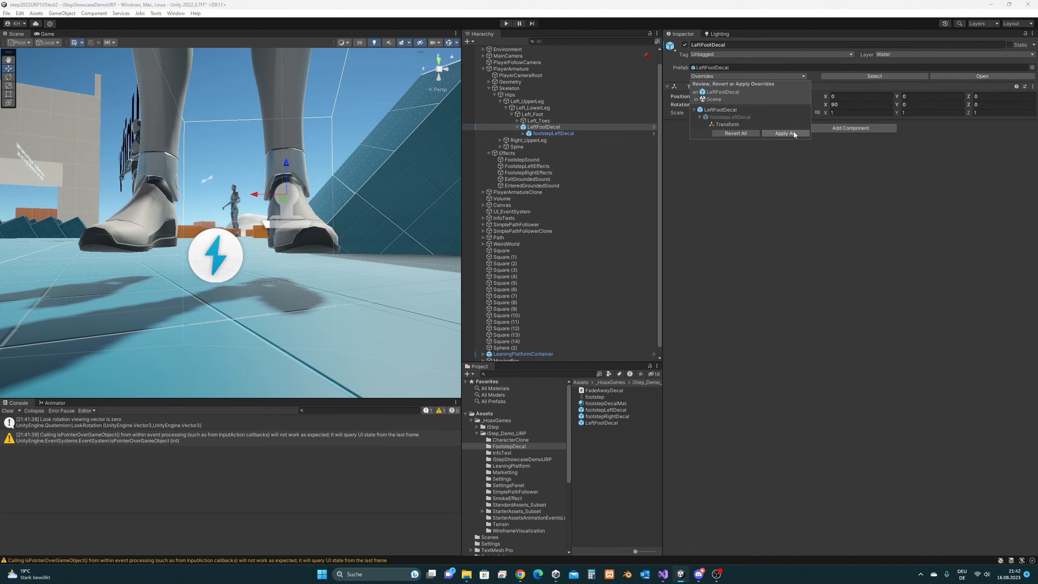
click(507, 23)
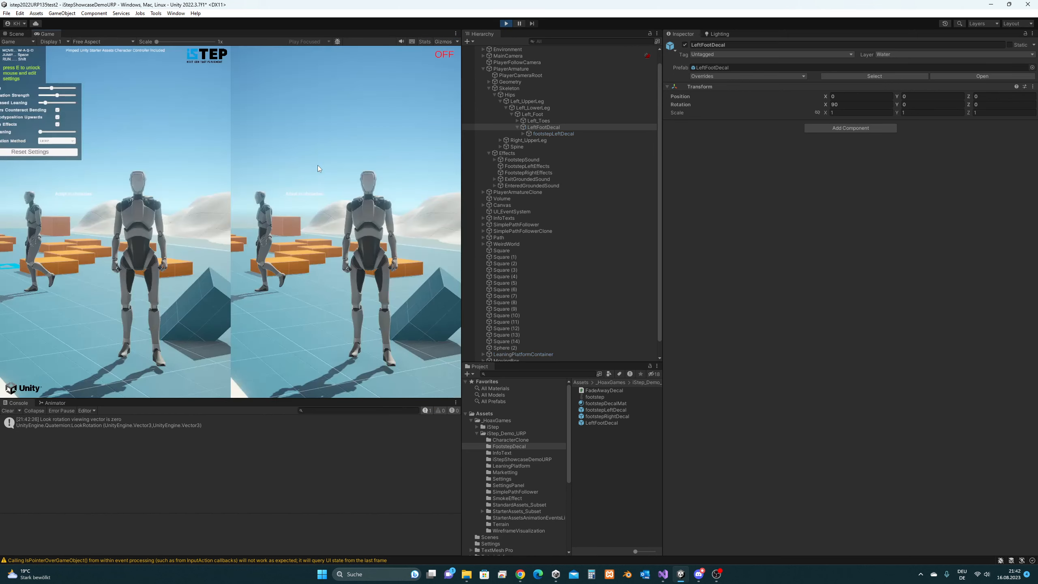
- Walk the character around with A, W and D to watch the footprints, then exit Play mode
click(305, 196)
key(a)
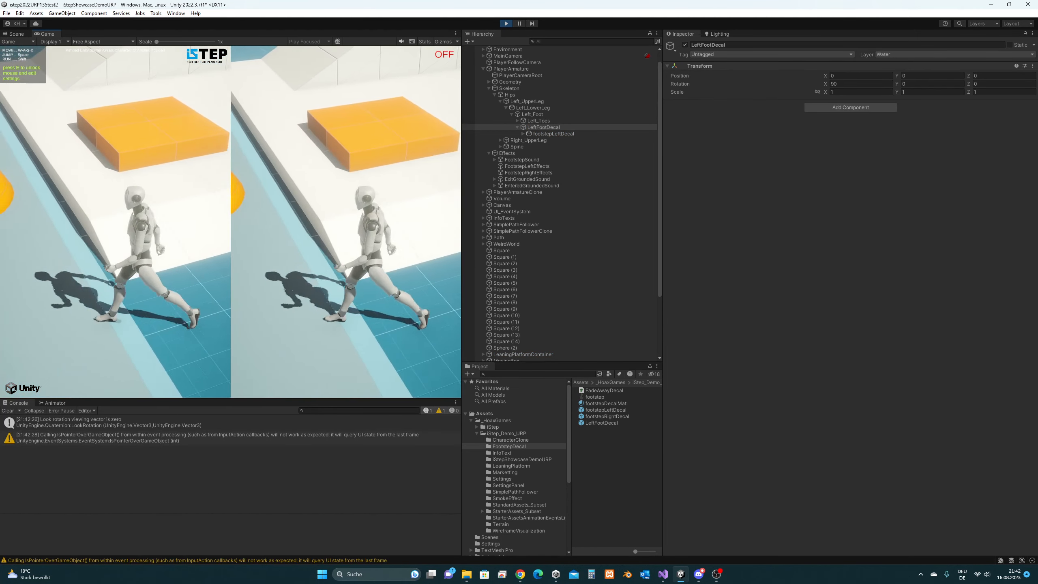
key(w)
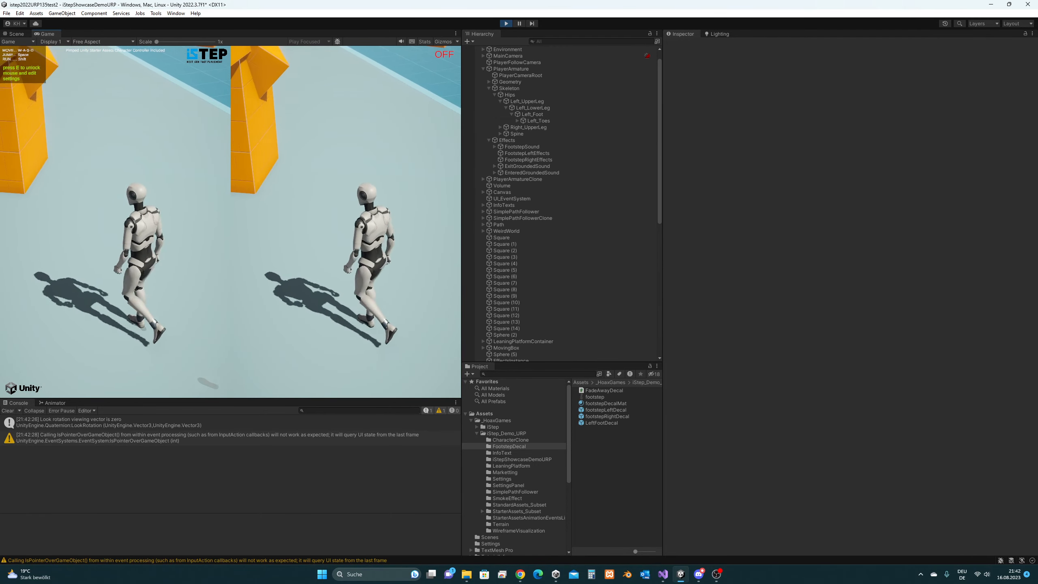
key(d)
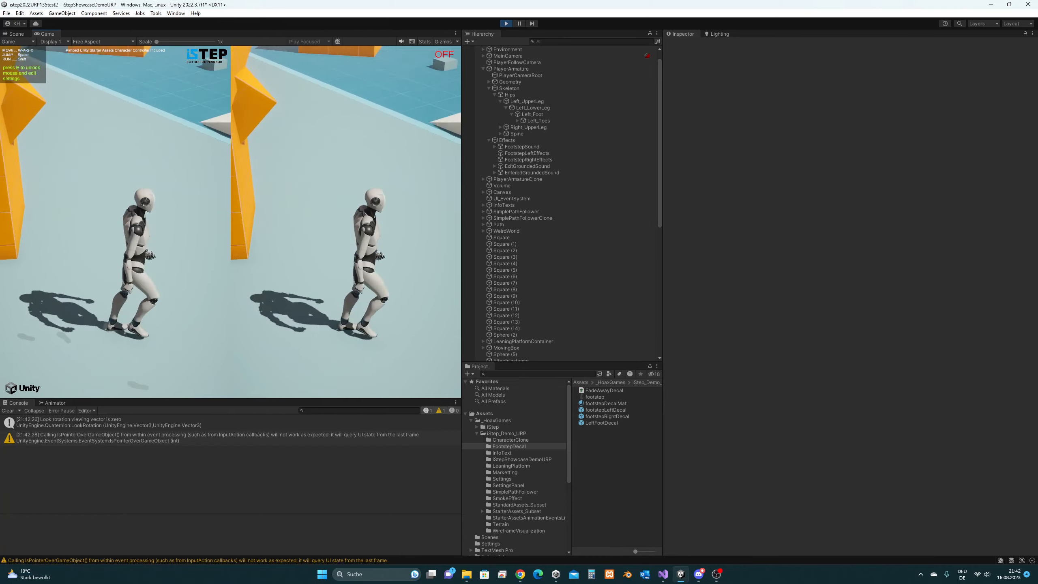
key(w)
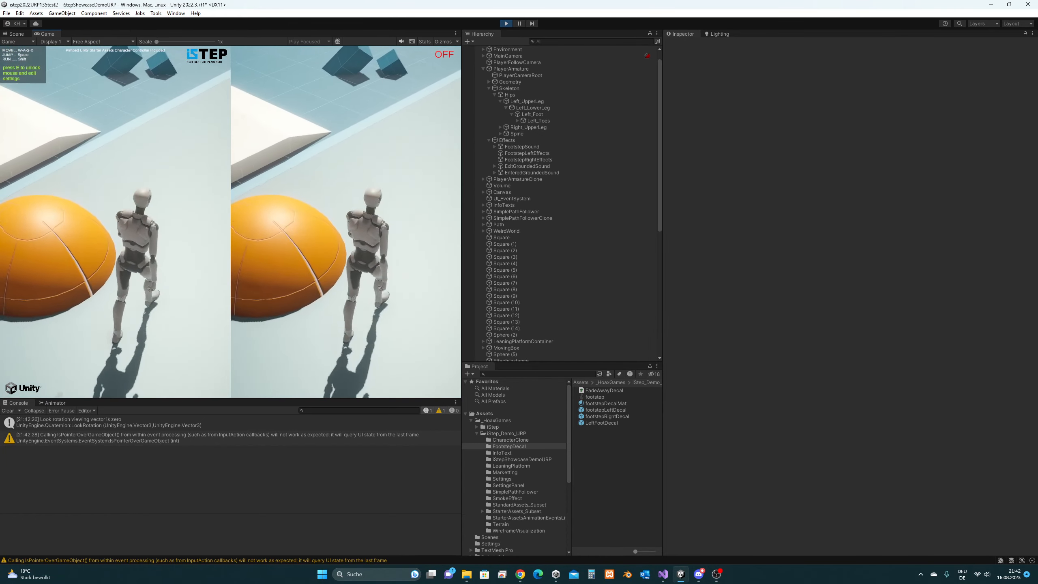
key(d)
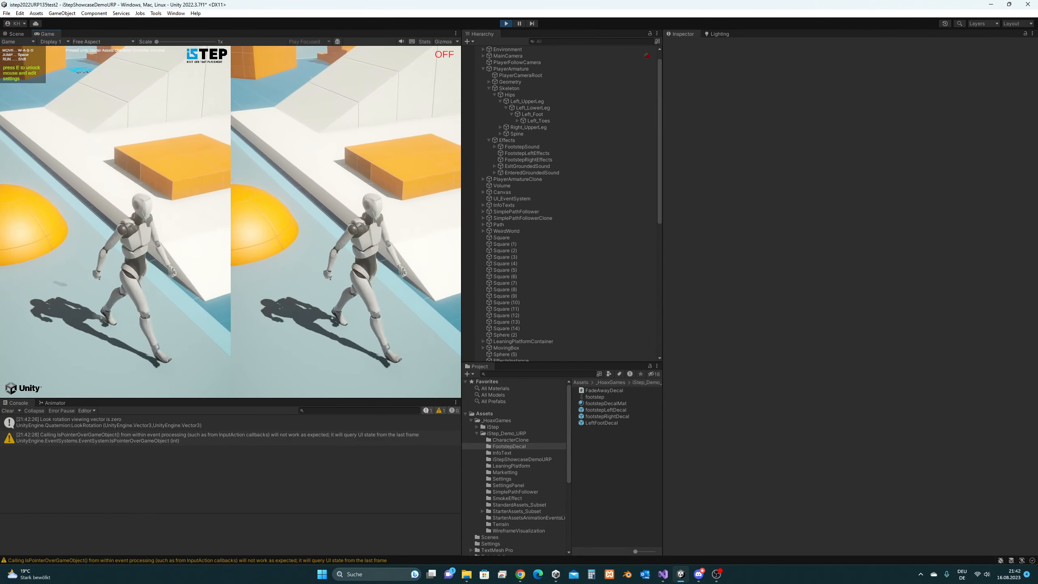
key(super)
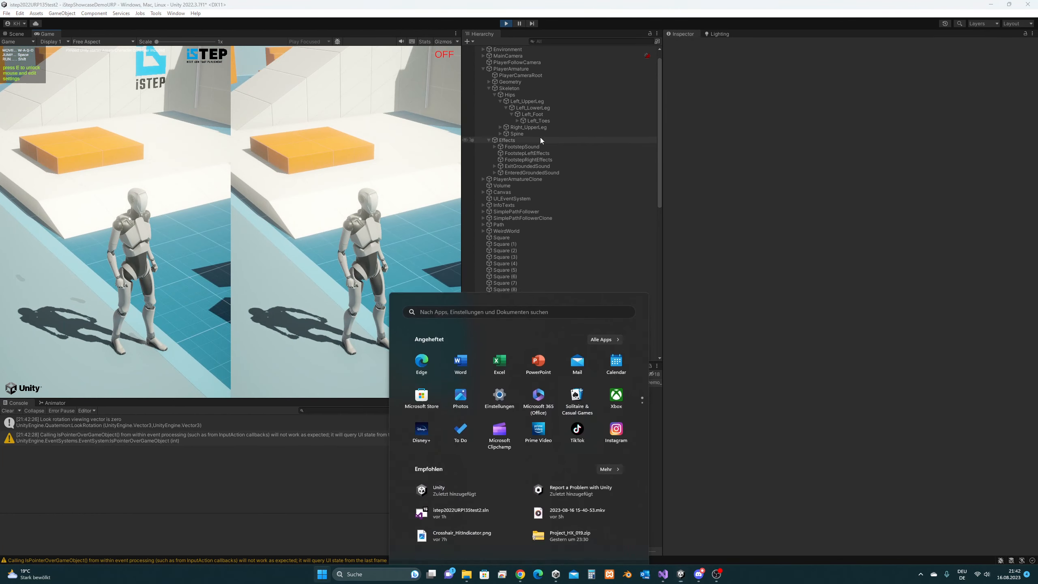
click(506, 24)
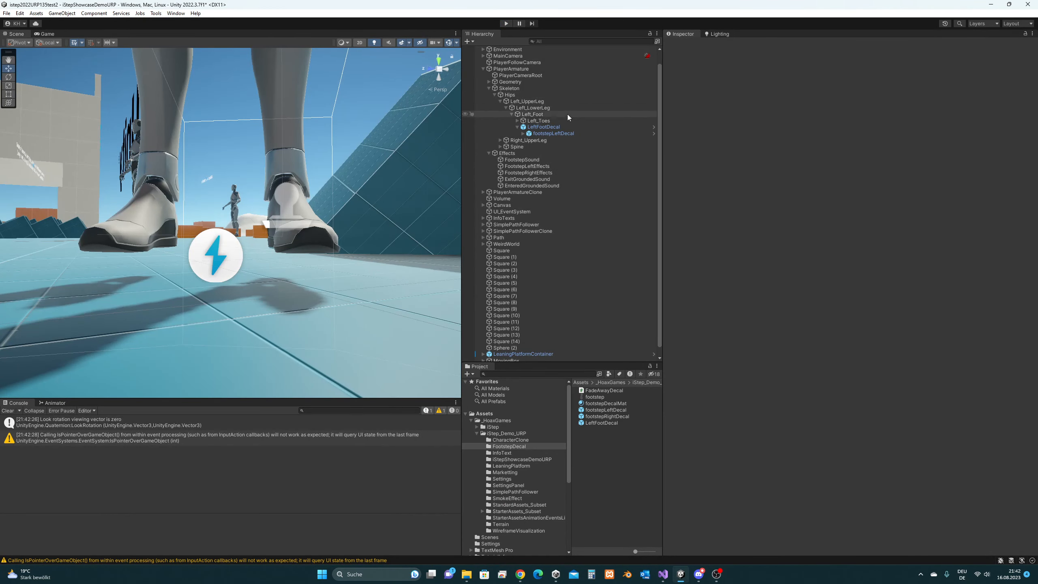
- Inspect LeftFootDecal and its footstepLeftDecal child, locating the child's prefab asset in the Project
click(564, 128)
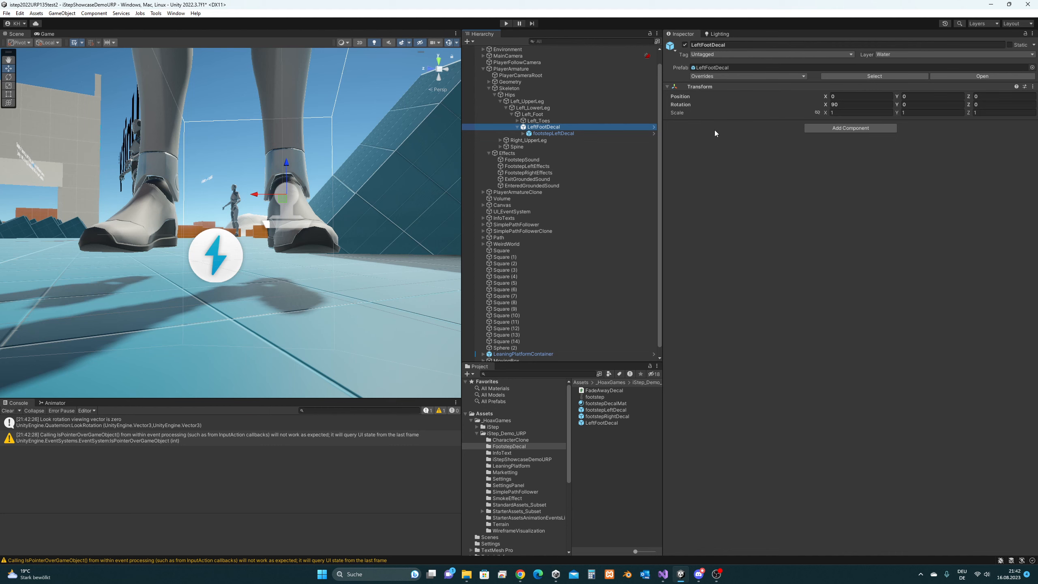
middle_drag(340, 182, 333, 194)
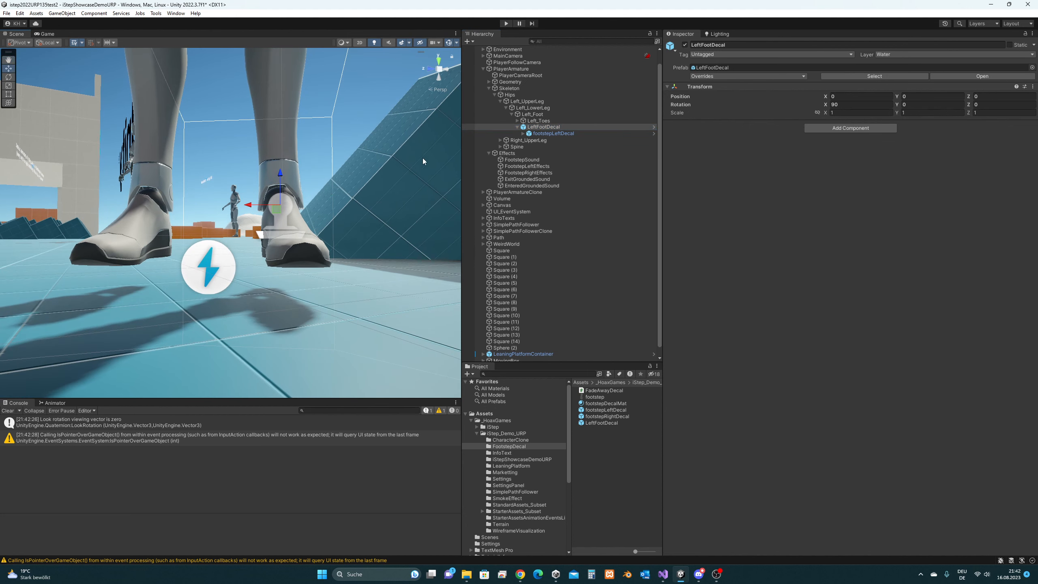
middle_drag(423, 157, 349, 185)
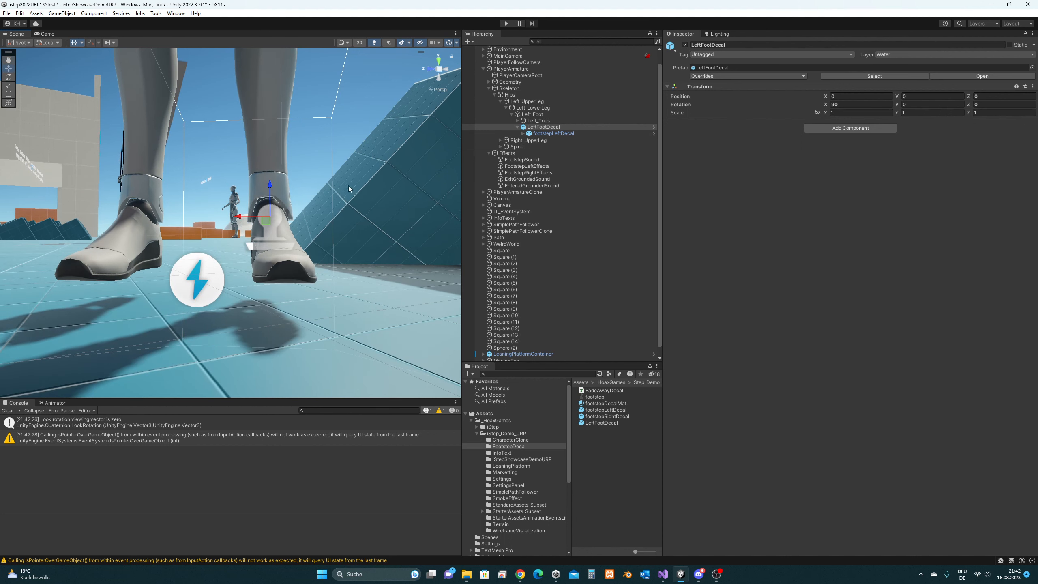
click(565, 133)
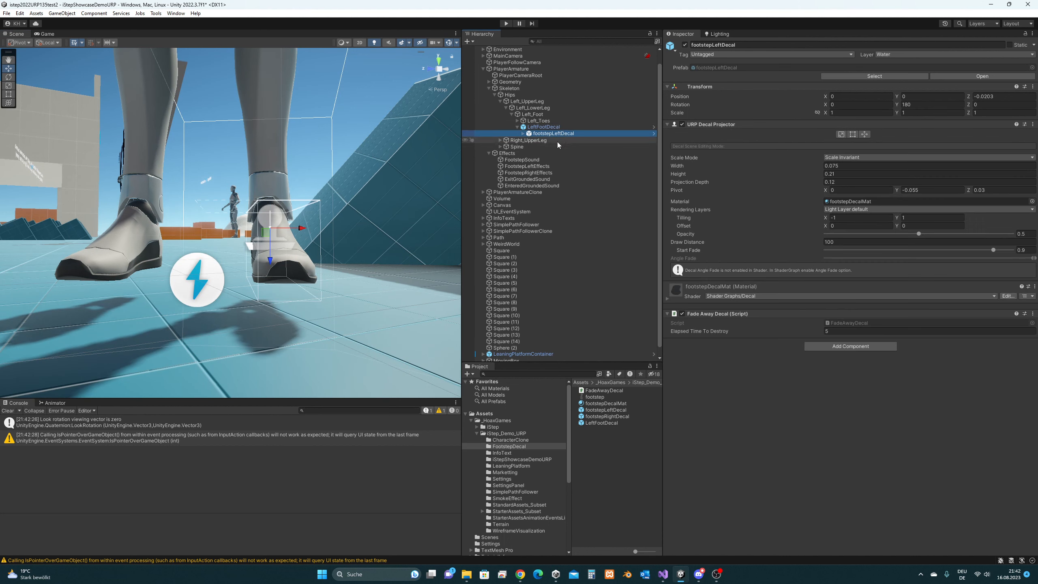
click(859, 77)
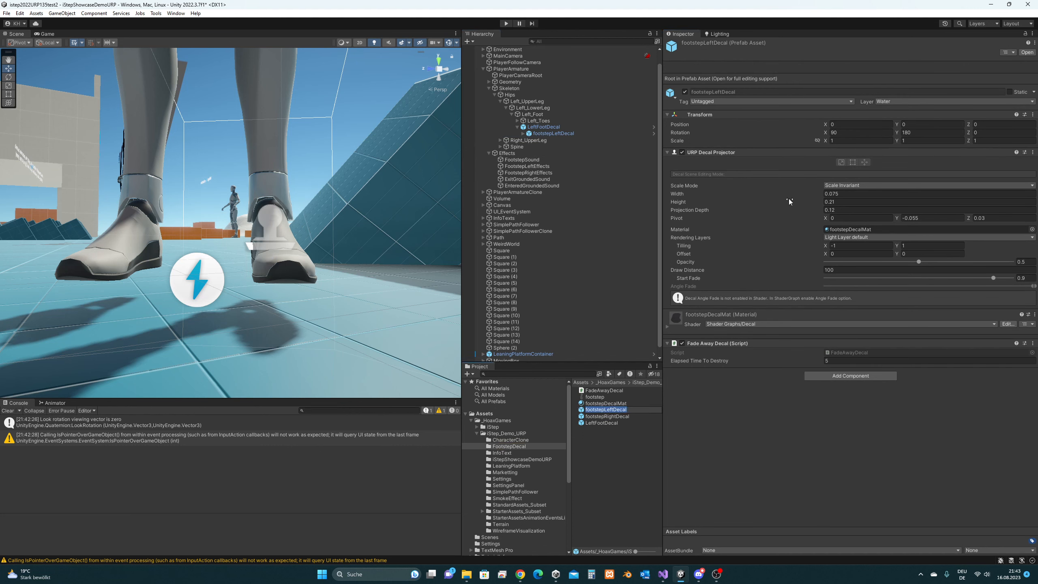
click(556, 133)
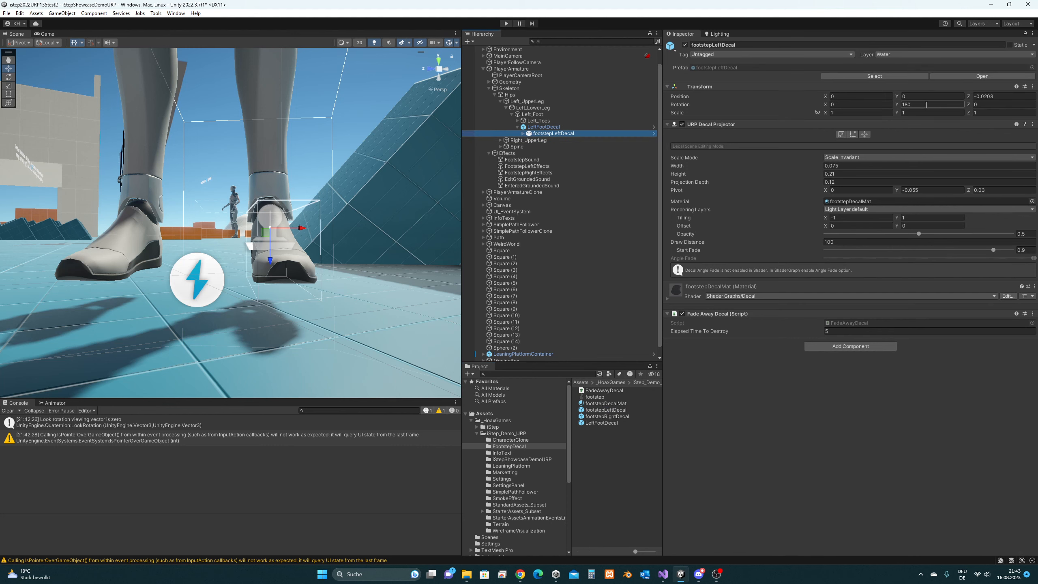
middle_drag(355, 215, 337, 227)
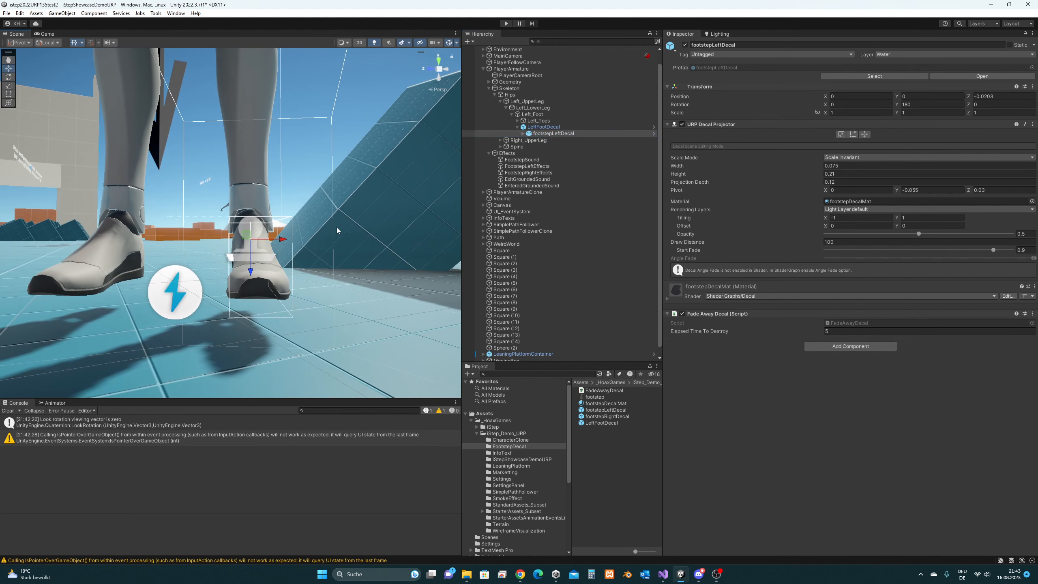
- Review the decal's Y rotation and X/Z position values, then select FootstepLeftEffects
click(931, 105)
click(869, 97)
key(Tab)
key(Tab)
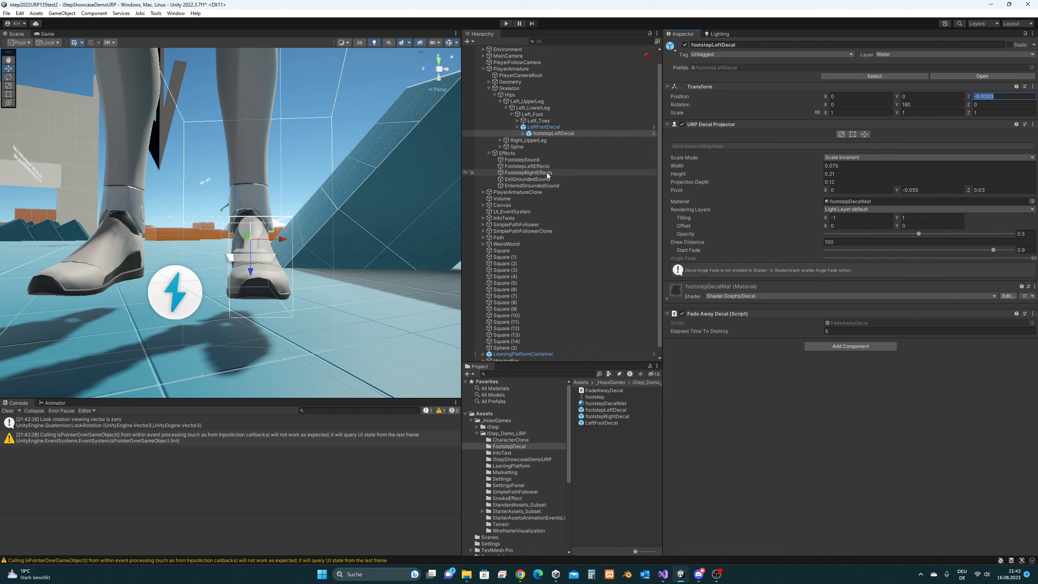
click(549, 127)
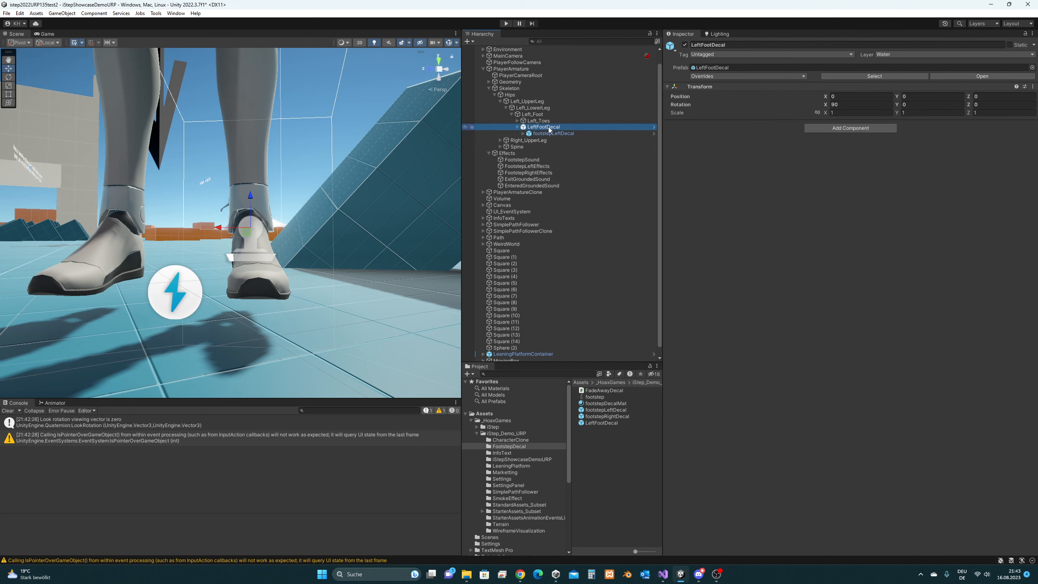
click(554, 133)
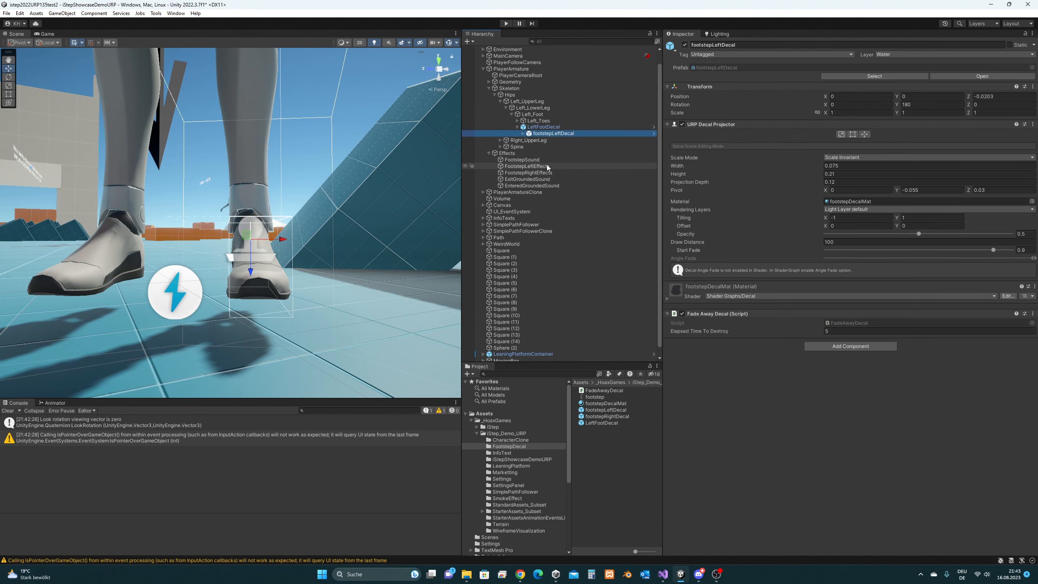
click(547, 165)
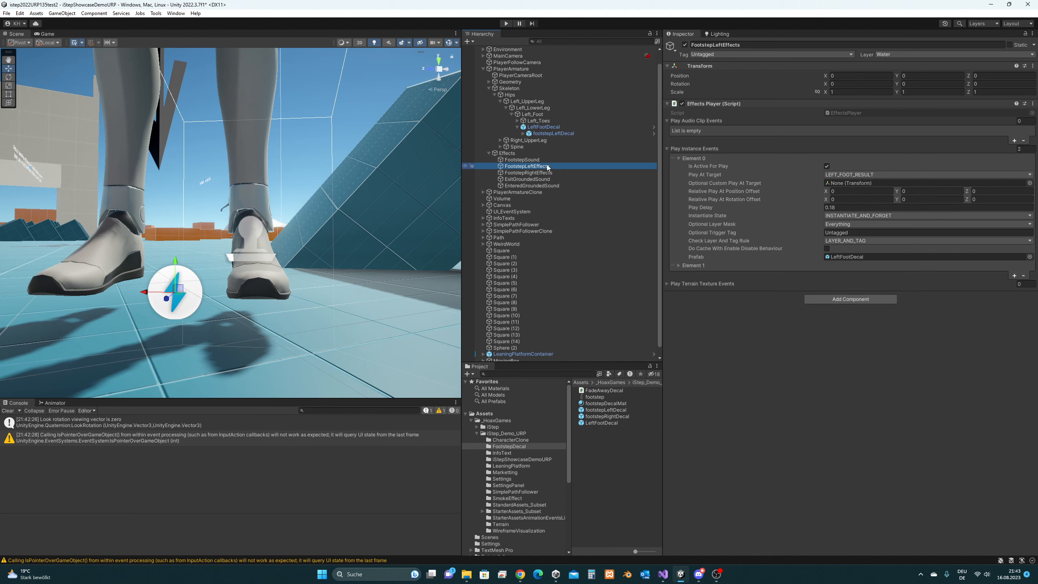
- Check Element 0's rotation and position offset X, Y and Z values are all zero
click(846, 199)
click(911, 199)
click(985, 199)
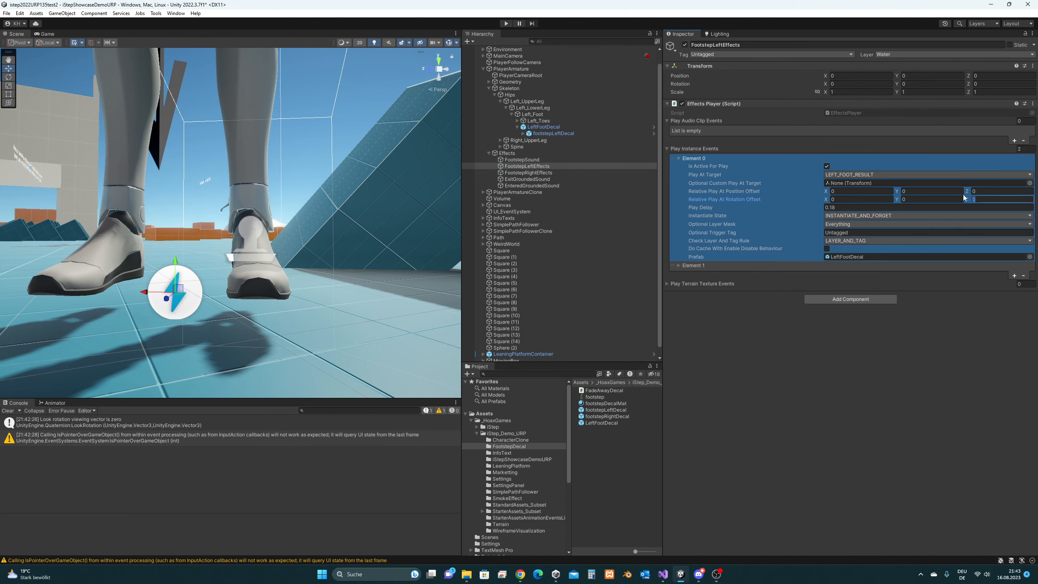
click(839, 191)
click(917, 191)
click(985, 192)
- Assign footstepLeftDecal to Element 0's Prefab field in place of LeftFootDecal
drag(613, 408, 853, 259)
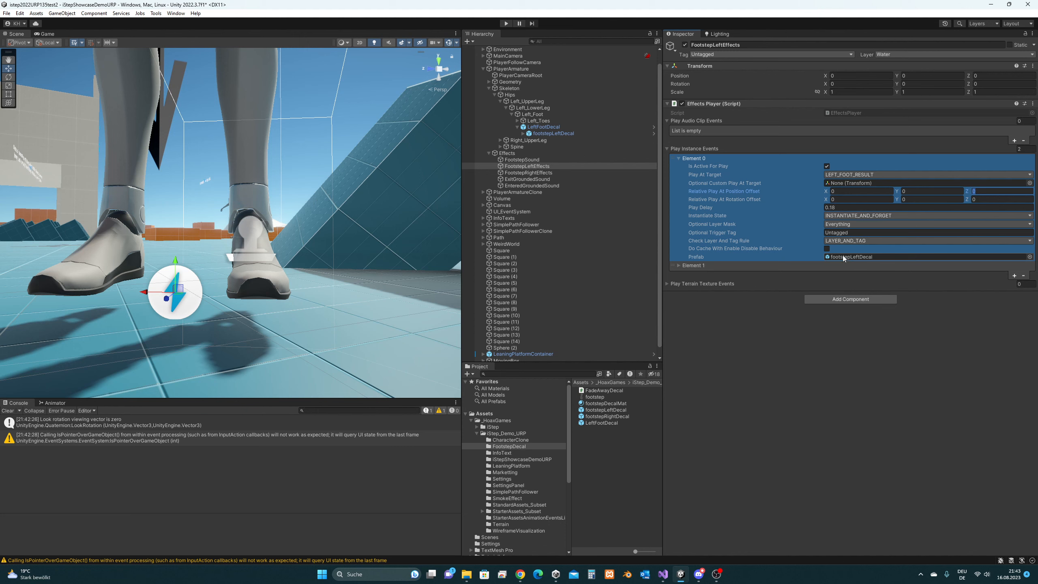
click(560, 133)
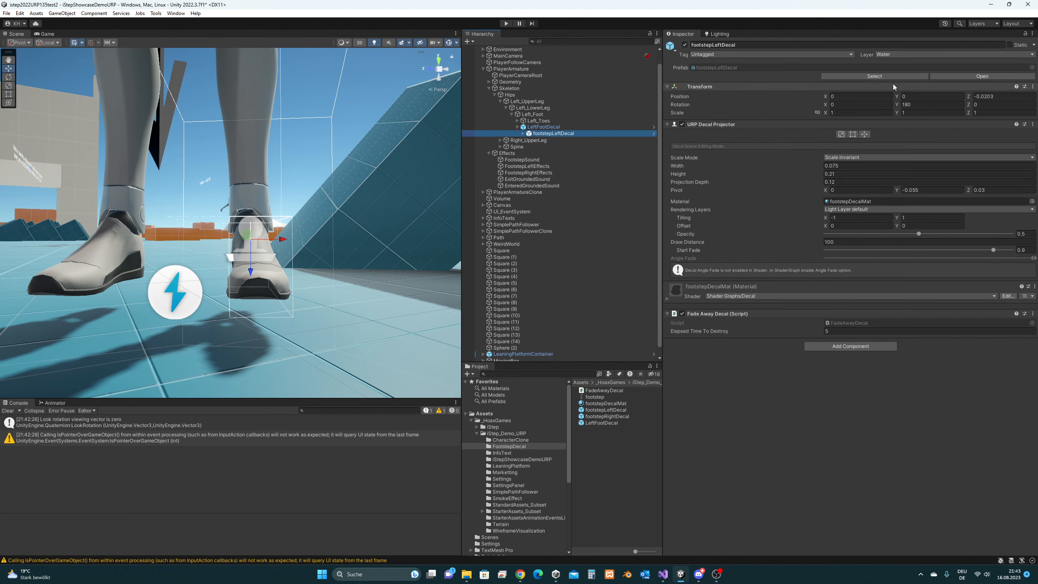
click(552, 167)
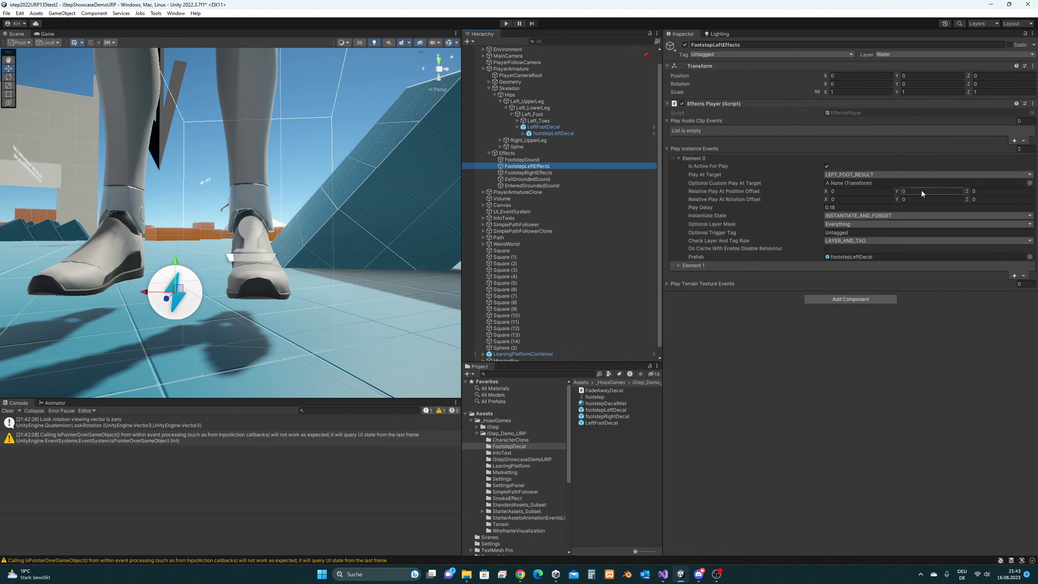
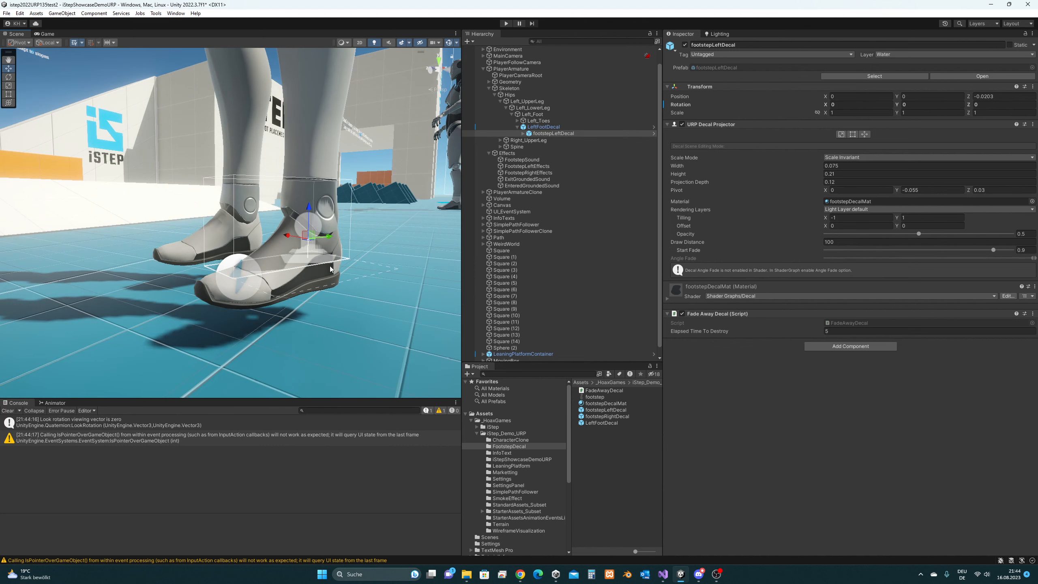
- Set footstepLeftDecal's X and Z rotation to 180 and orbit the foot to check the flip
alt+drag(333, 270, 388, 269)
alt+drag(311, 261, 396, 250)
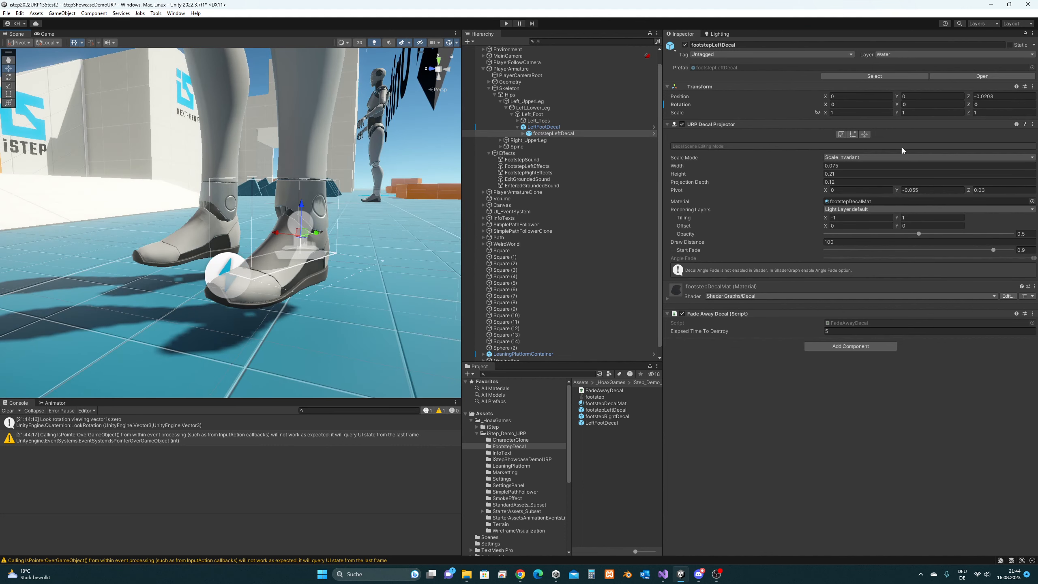
middle_drag(364, 229, 358, 230)
click(859, 105)
text(180)
alt+drag(392, 231, 296, 243)
click(1001, 105)
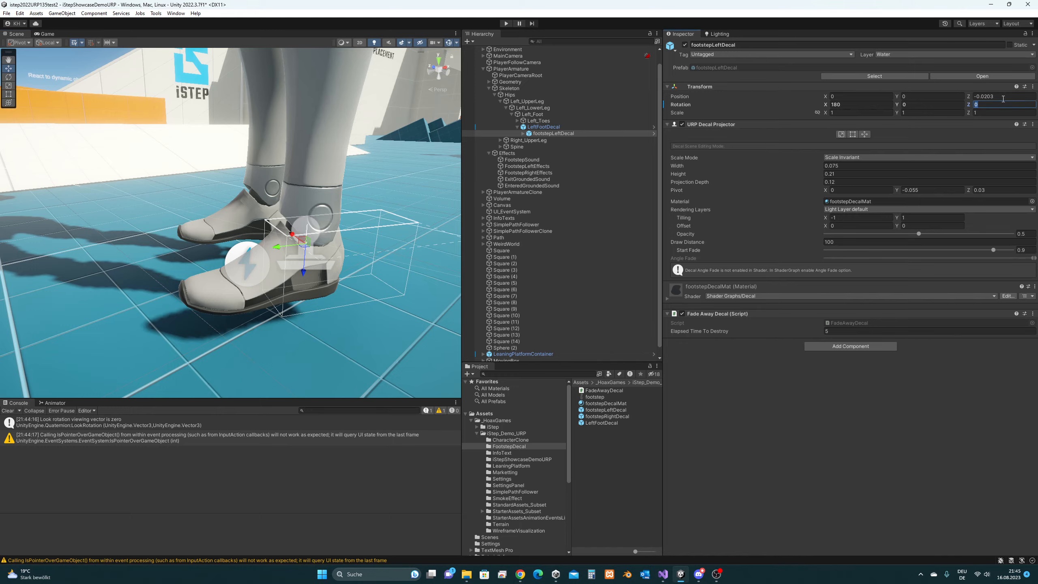
text(180)
key(Return)
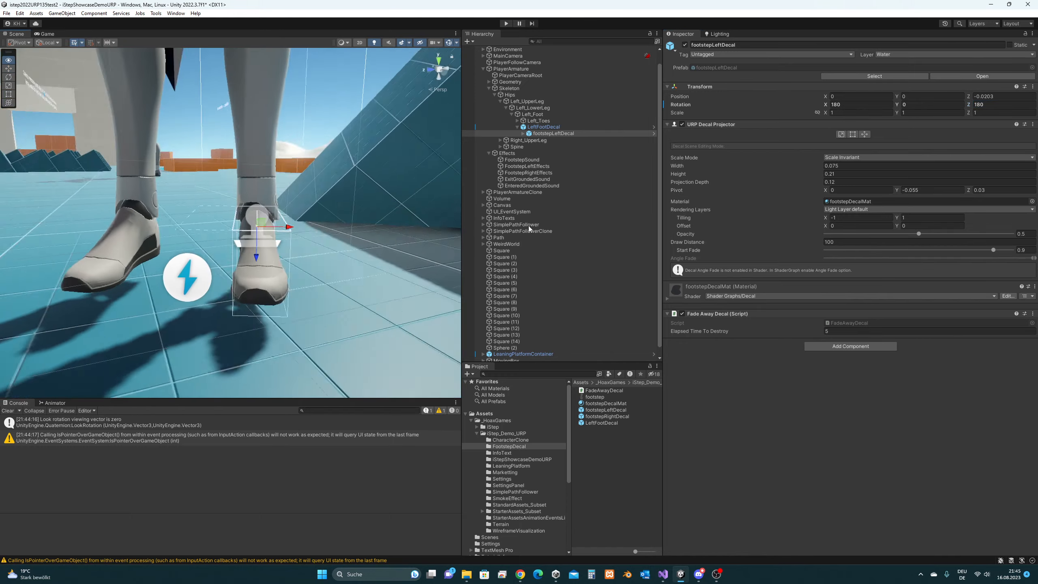
alt+drag(529, 226, 454, 206)
alt+drag(270, 218, 366, 255)
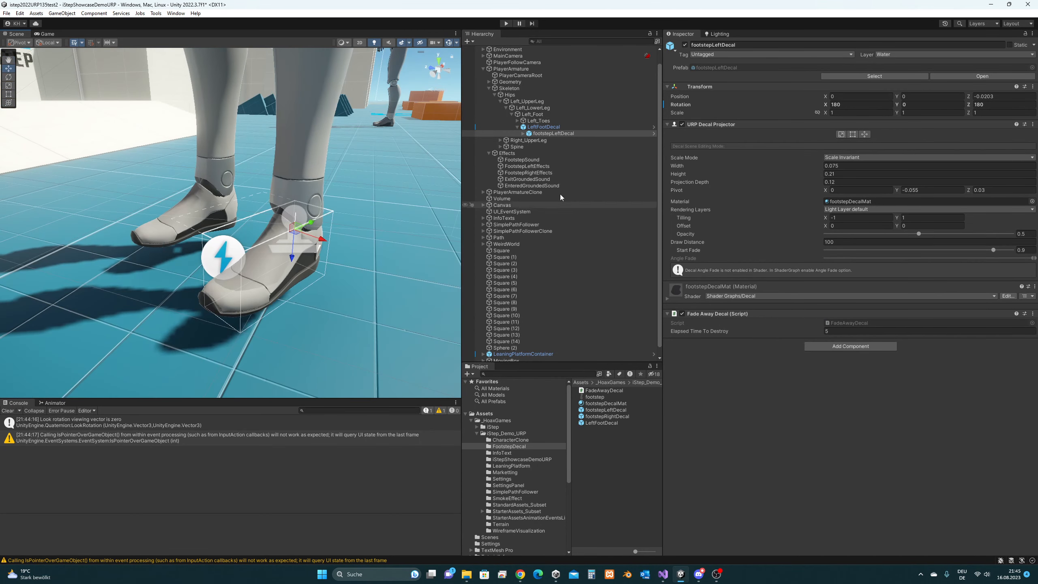
- Try zeroing the decal's X and Z rotation and editing its Y rotation instead
click(848, 105)
text(0)
click(1002, 105)
text(0)
click(940, 105)
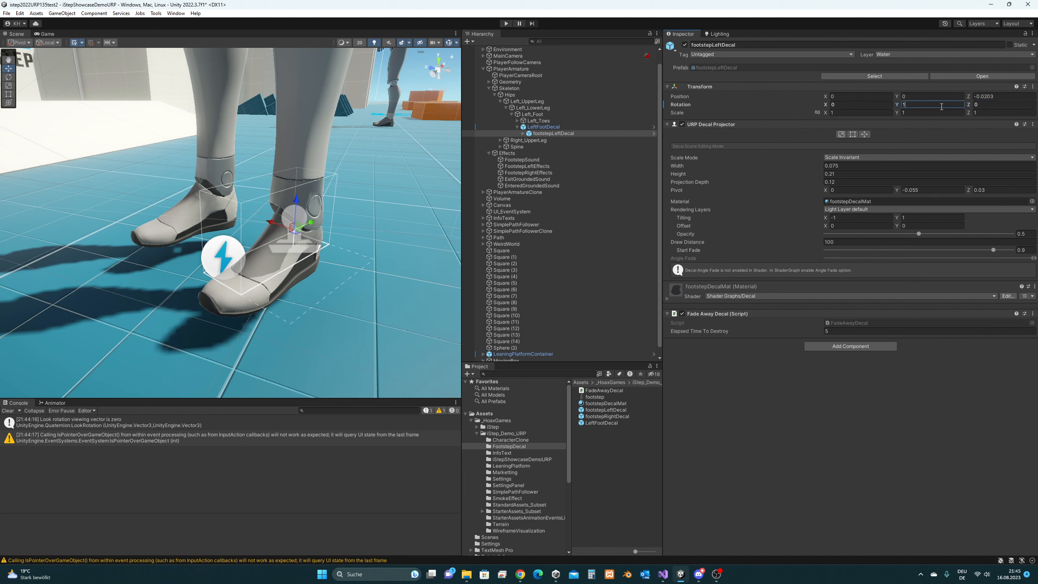
text(180)
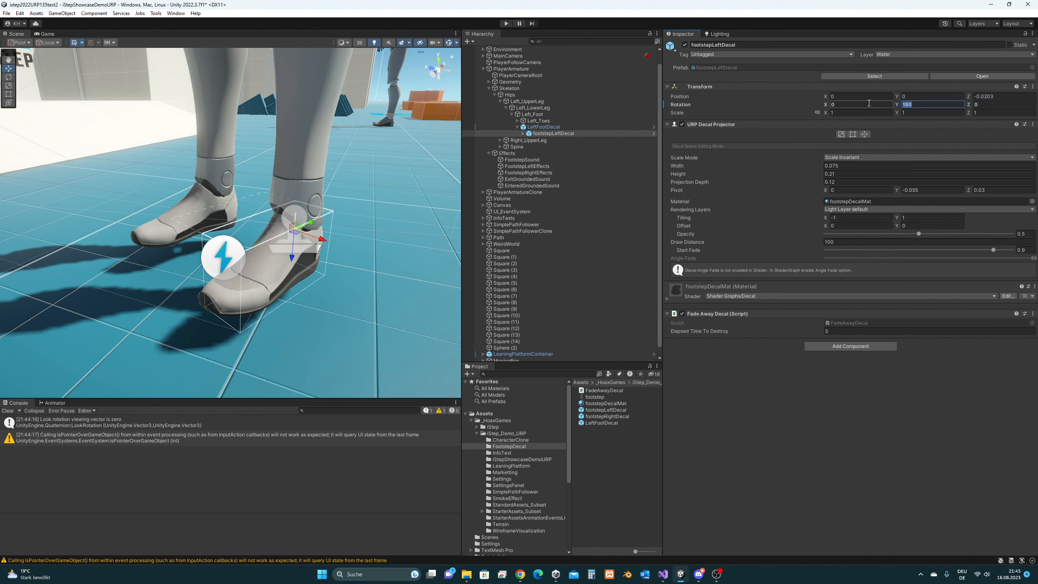
text(0)
- Return the decal's X and Z rotation to 180, for a final 180, 0, 180
click(869, 103)
text(180)
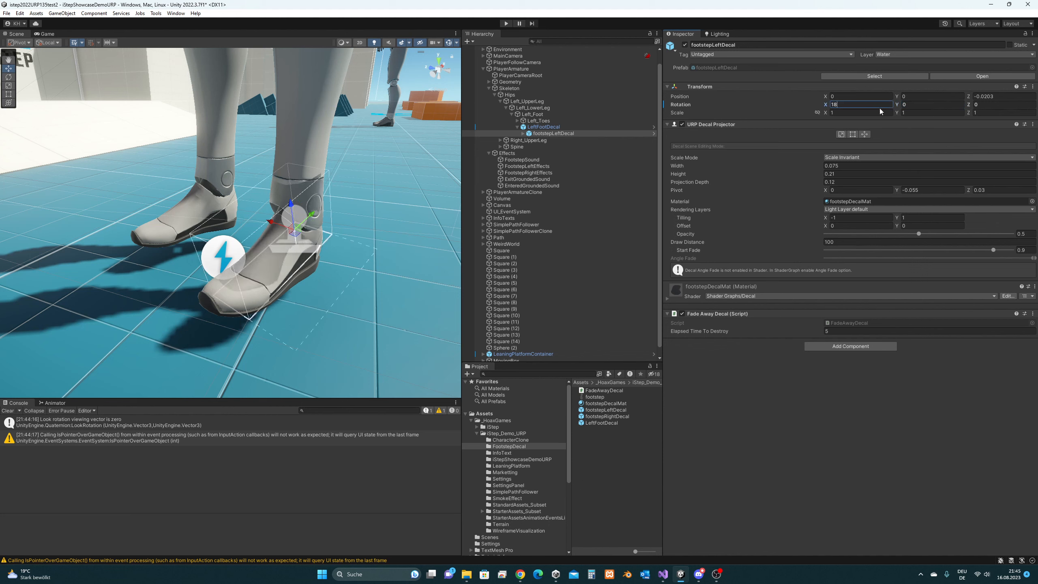
click(989, 105)
text(180)
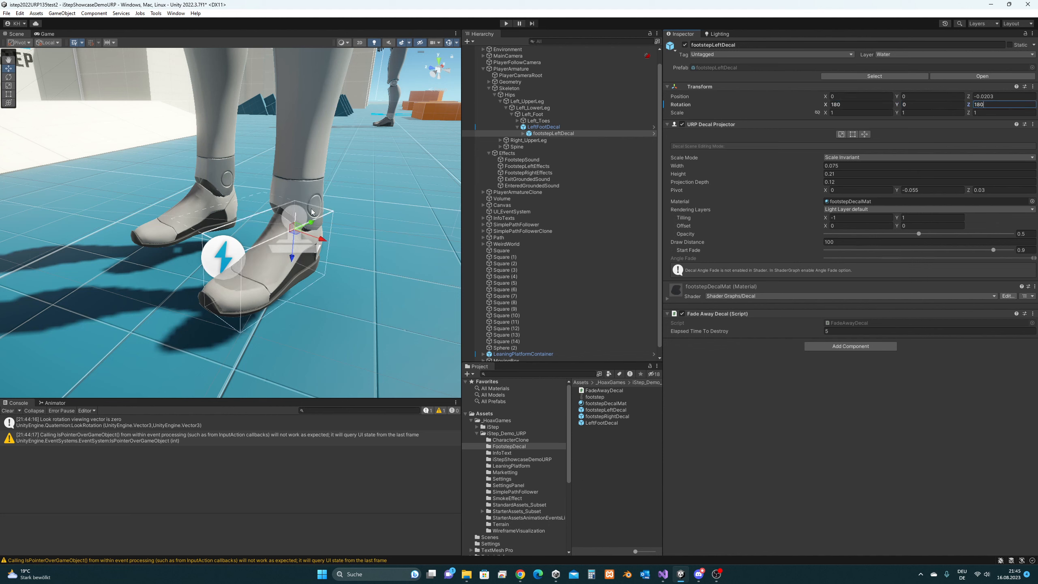
middle_drag(295, 210, 352, 220)
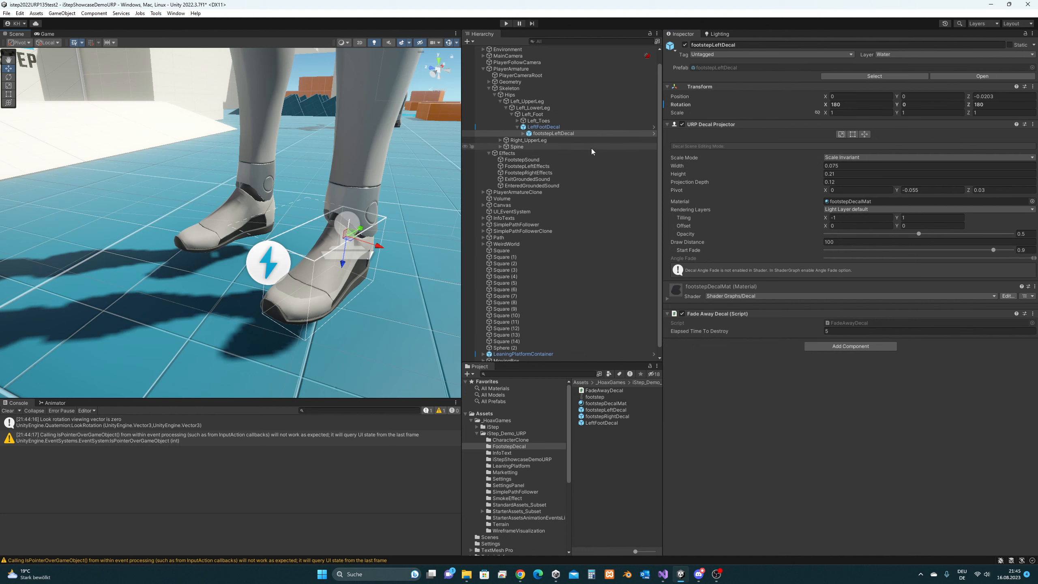
- Give FootstepLeftEffects' Element 0 a rotation offset of 180, 0, 180, then enter Play mode
click(563, 166)
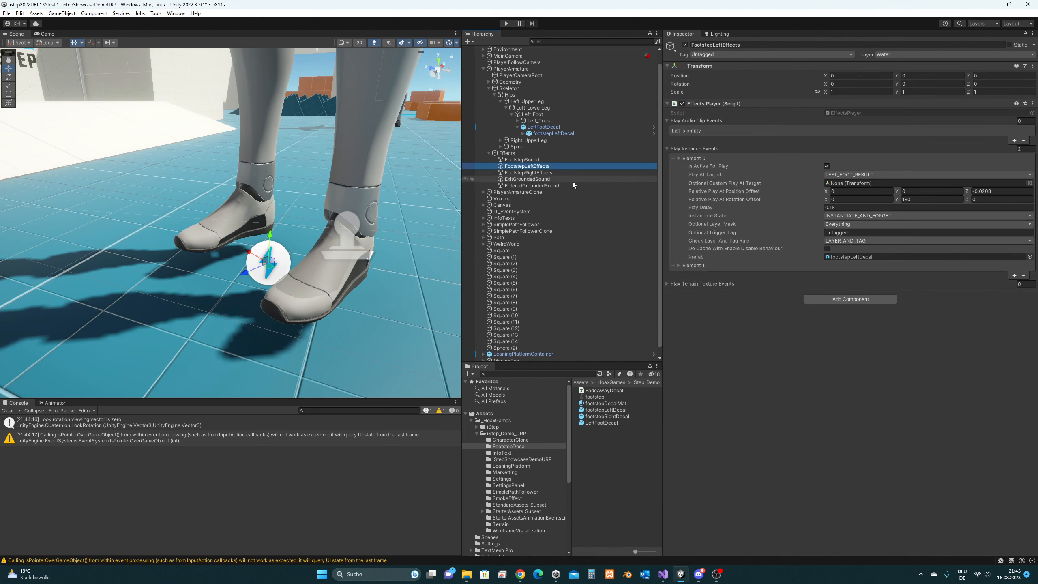
click(850, 199)
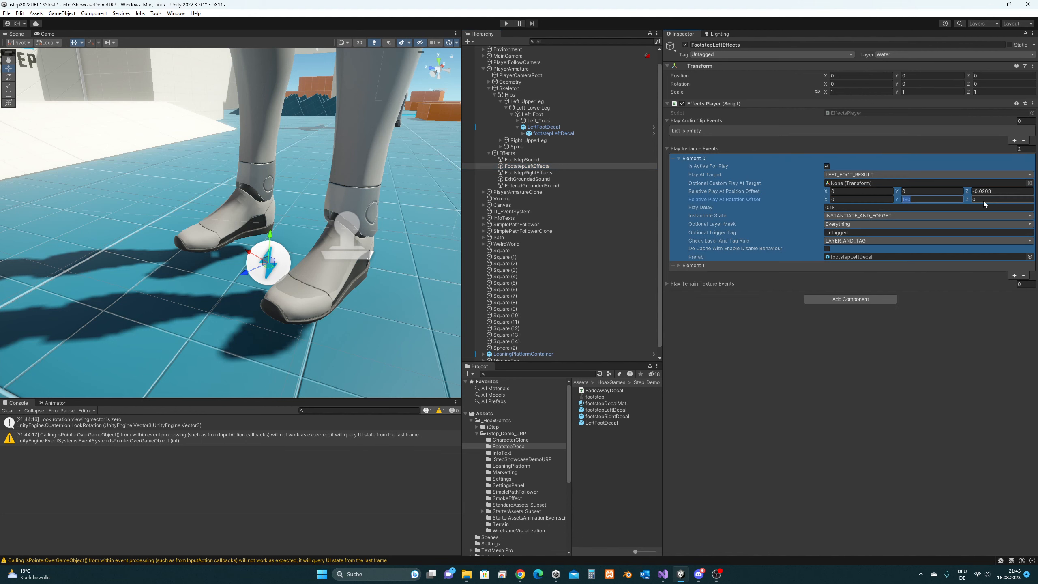
click(913, 199)
click(865, 199)
text(180)
click(980, 201)
click(506, 24)
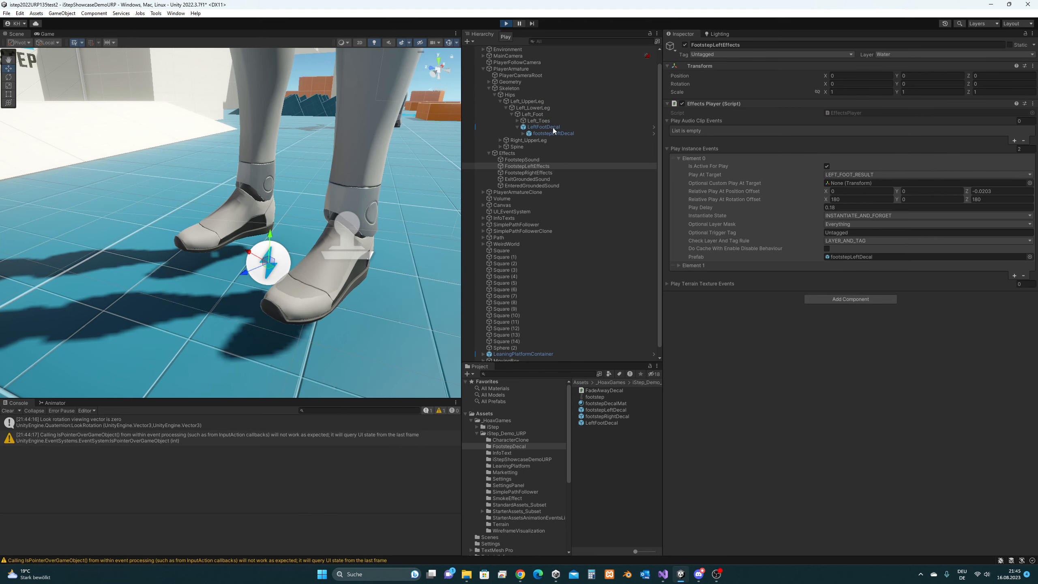
- Select LeftFootDecal, walk the character with A and W in the Game view, then stop playing
click(553, 127)
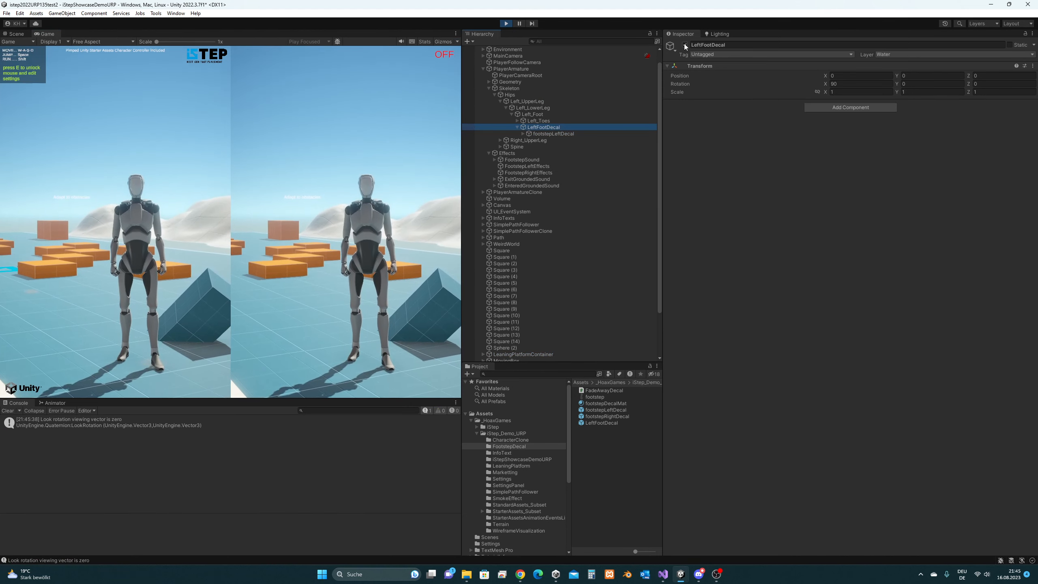
click(348, 197)
key(a)
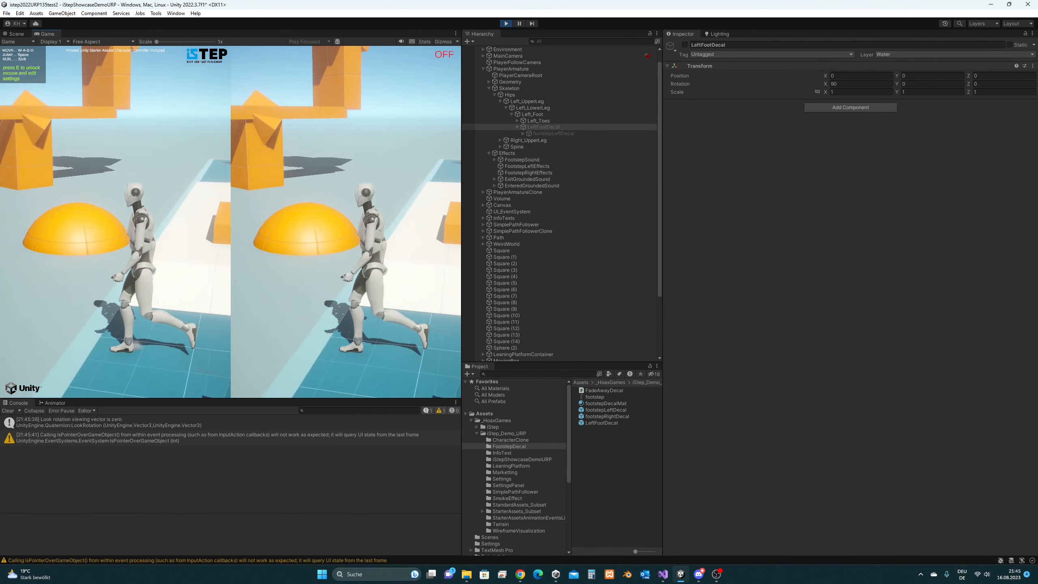
key(w)
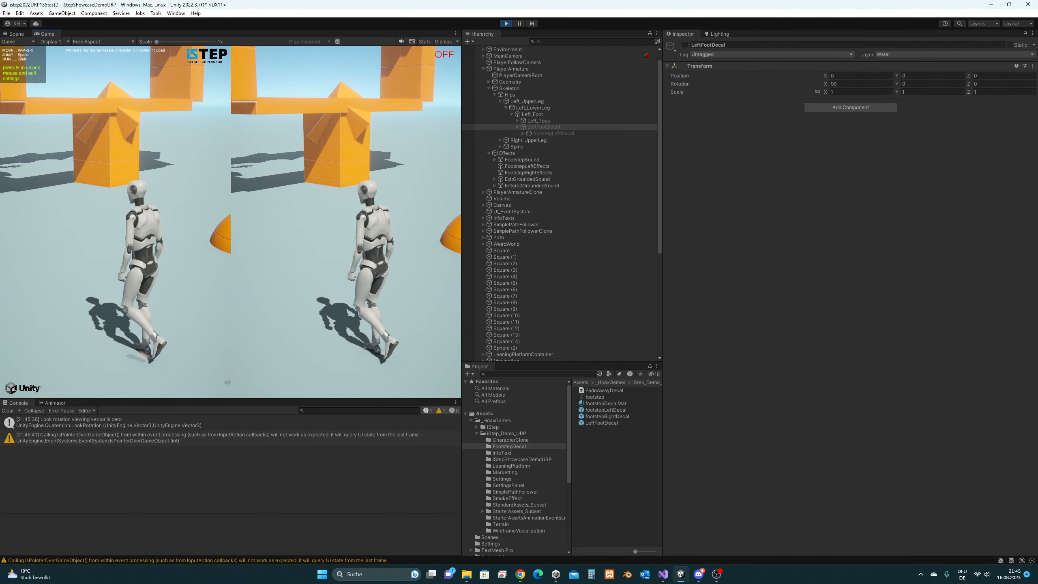
key(super)
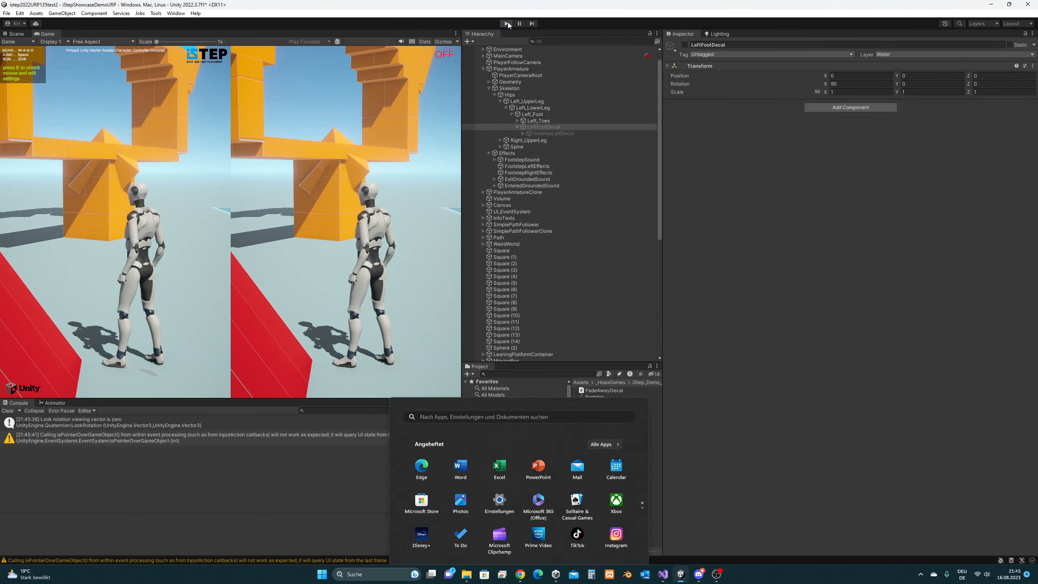
click(508, 23)
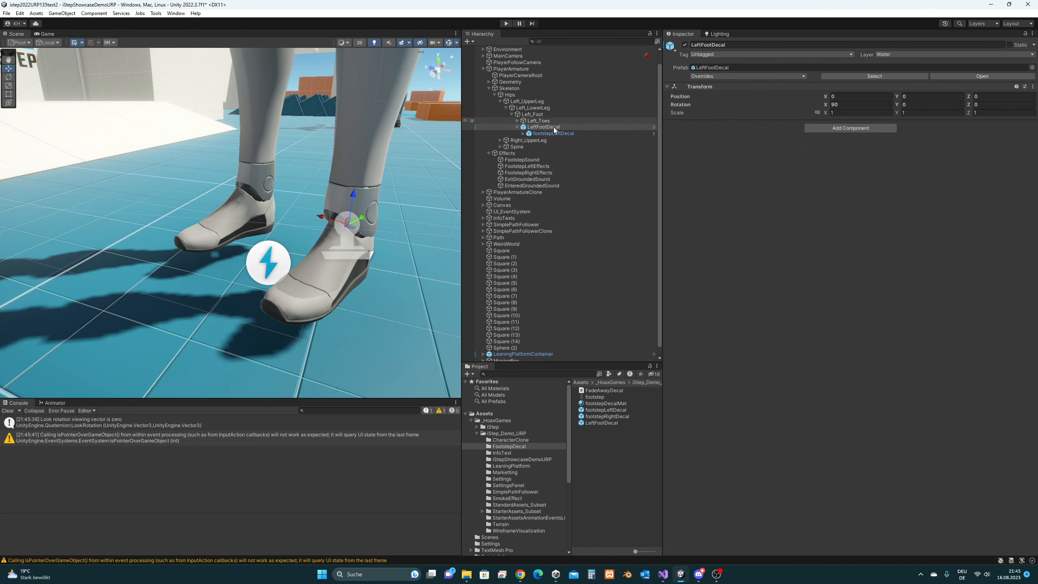
click(546, 167)
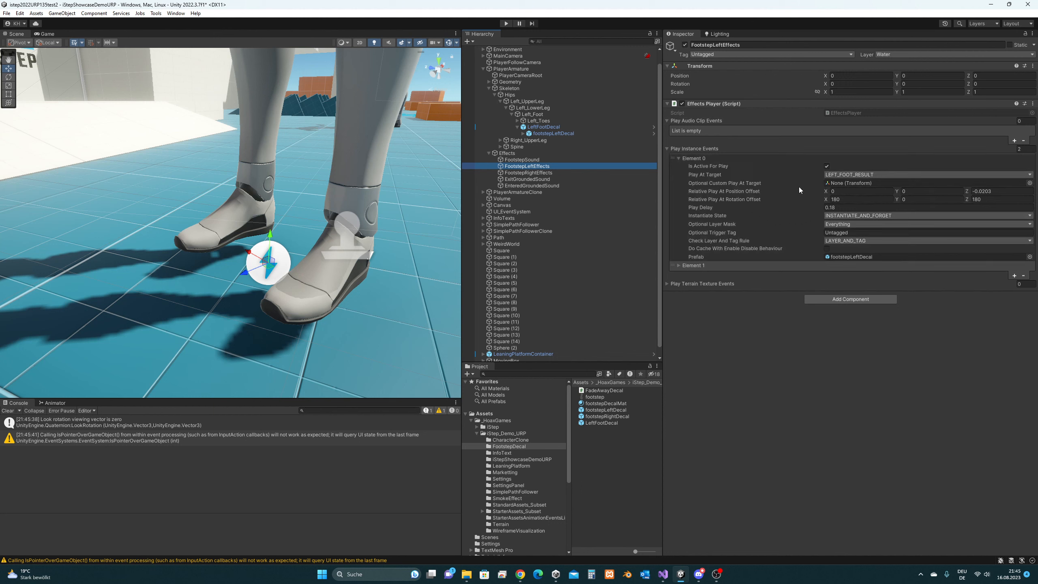
click(668, 285)
click(667, 284)
click(667, 284)
click(666, 285)
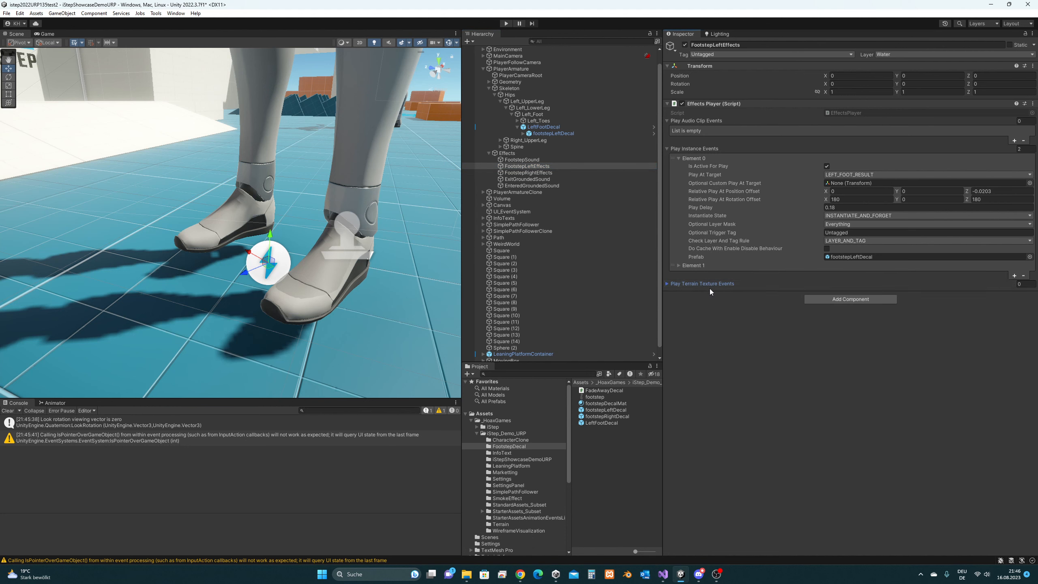
click(670, 286)
click(1015, 304)
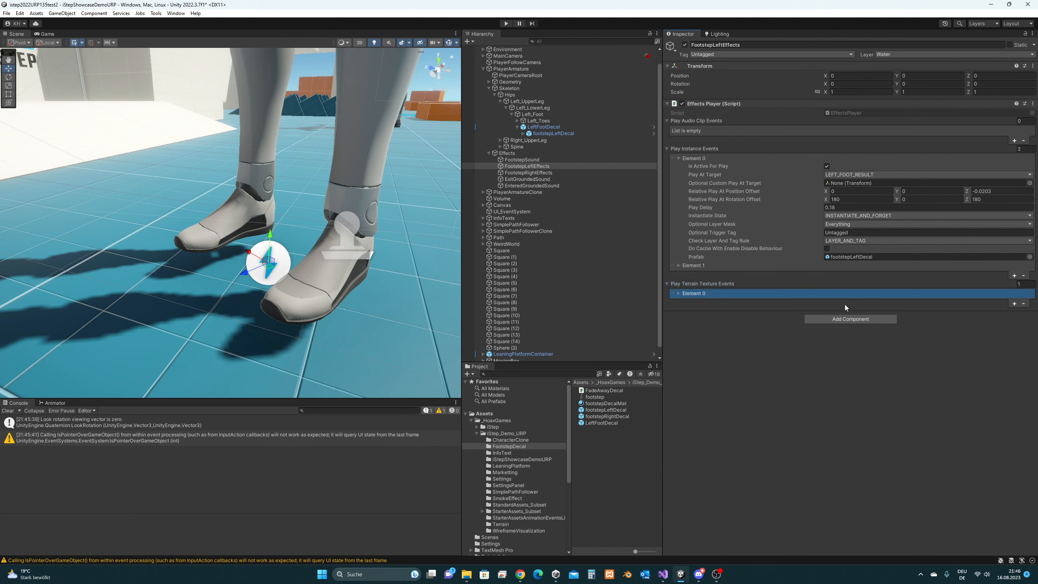
click(680, 294)
click(686, 303)
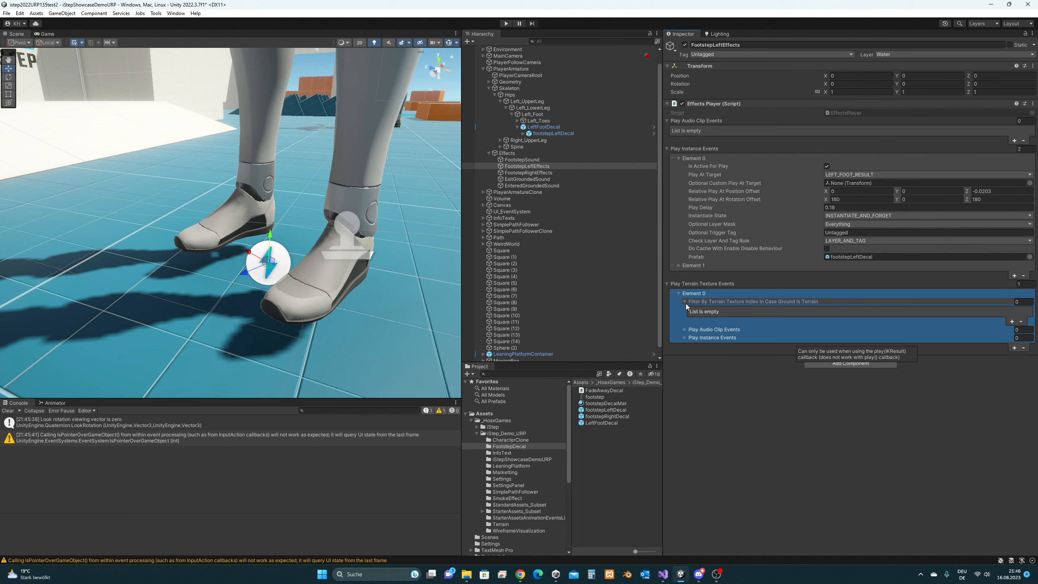
click(685, 339)
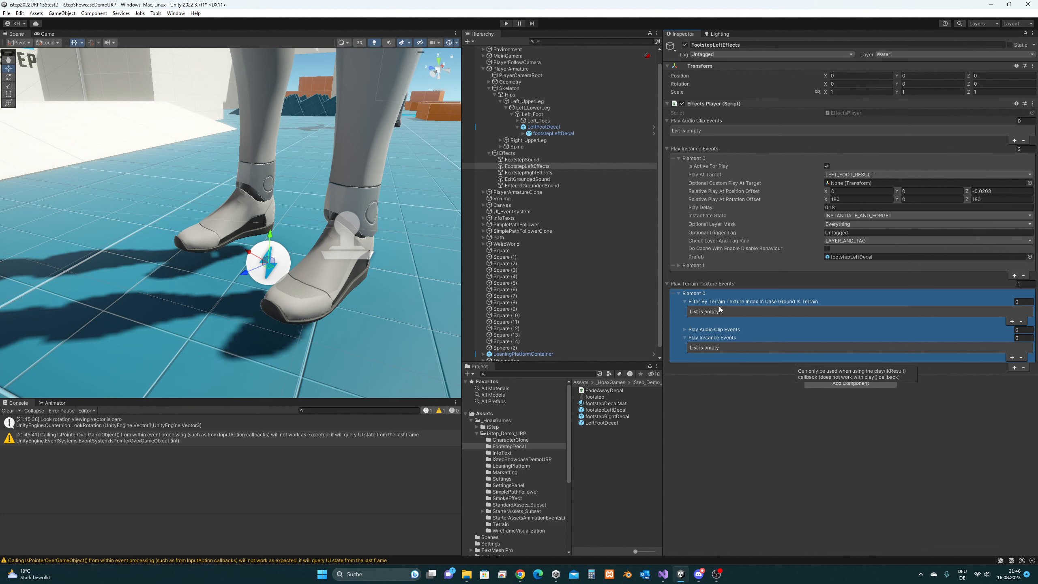
click(679, 294)
click(1023, 303)
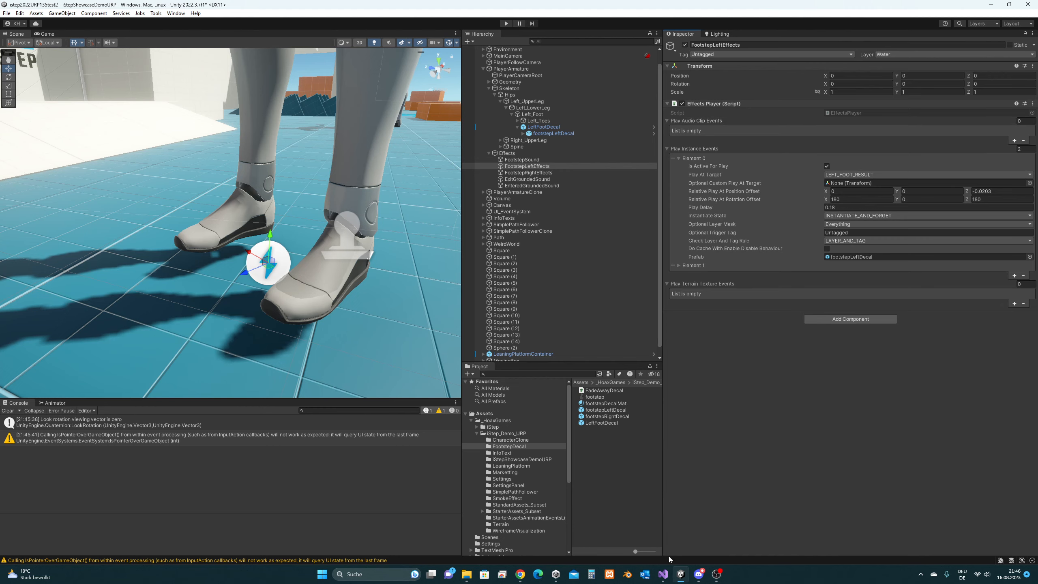
- Compare the right-foot LookRotation arguments on line 182 with the left-foot forward axis on line 175
click(663, 575)
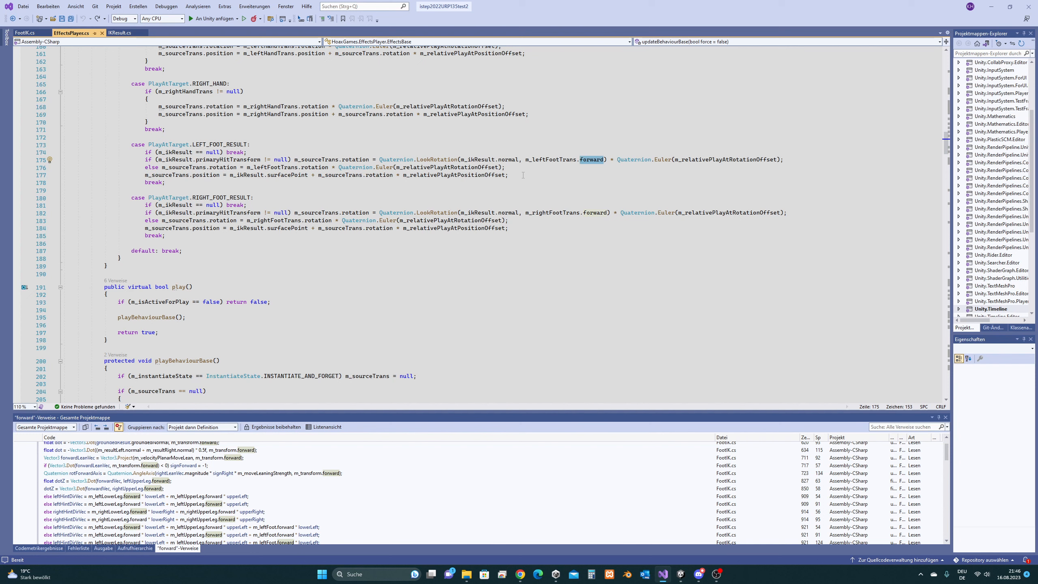
drag(523, 176, 65, 152)
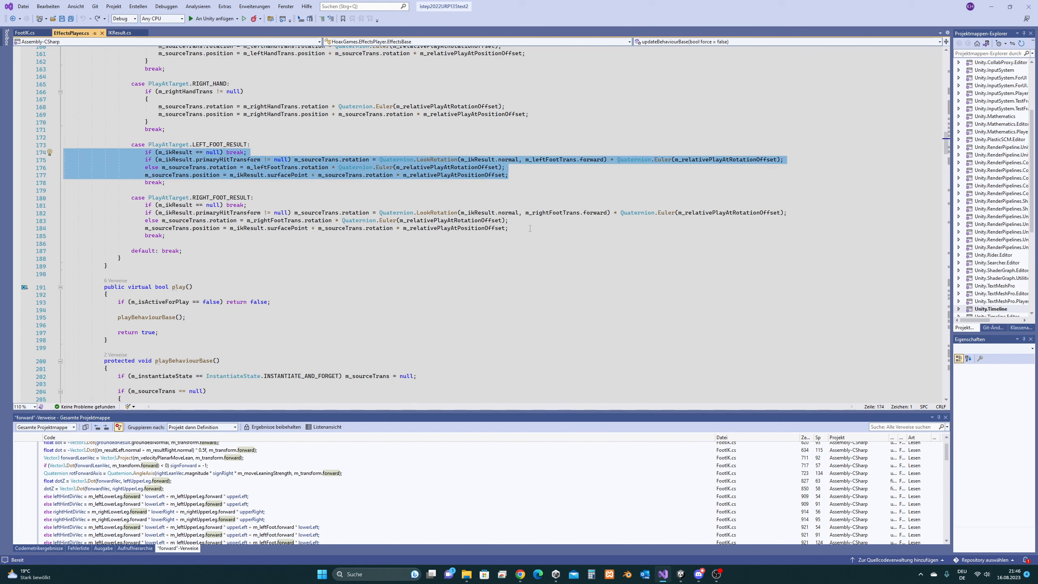
drag(509, 228, 63, 213)
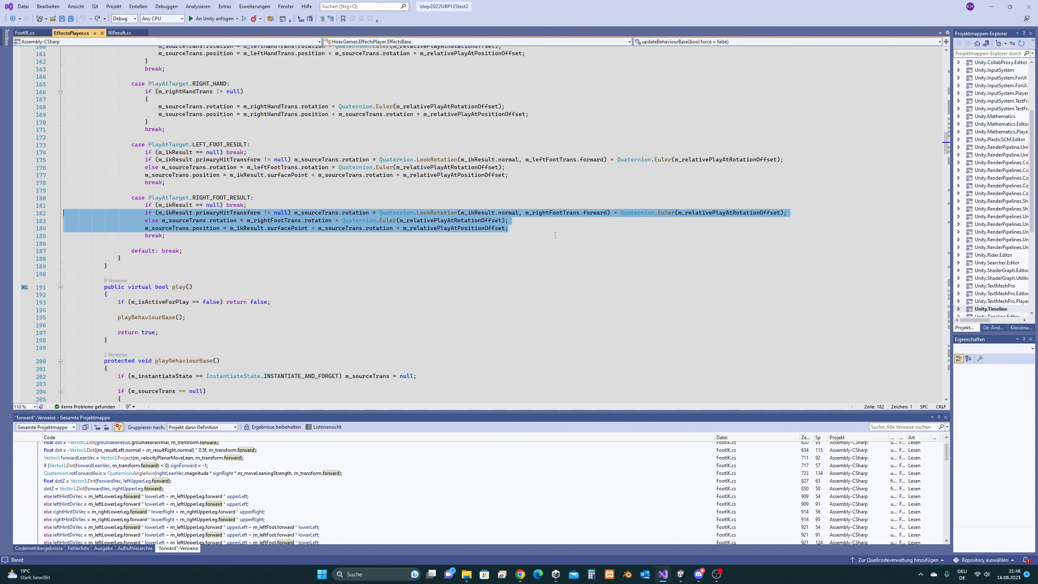
click(556, 235)
drag(376, 213, 715, 214)
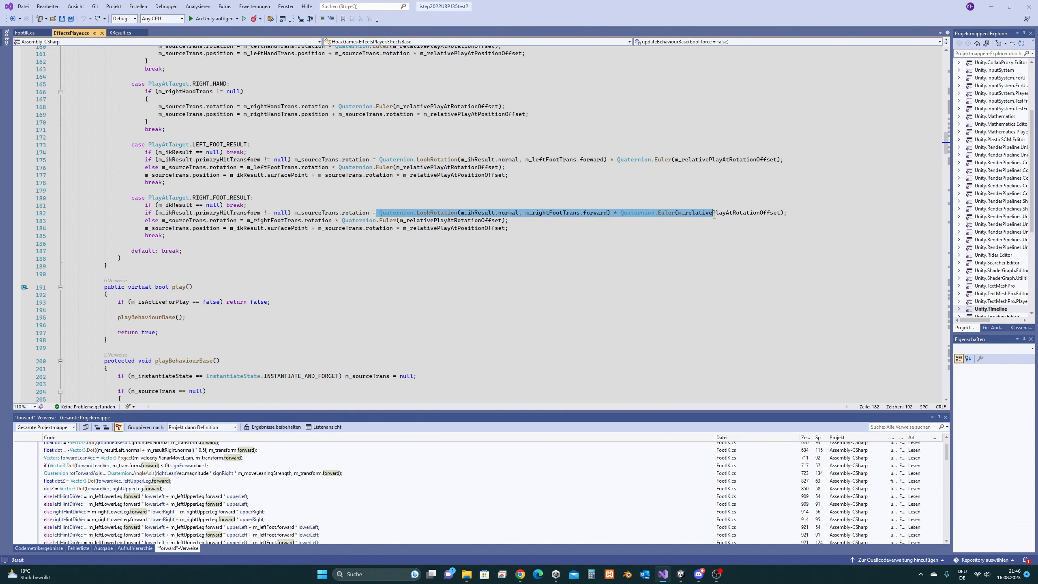
click(524, 228)
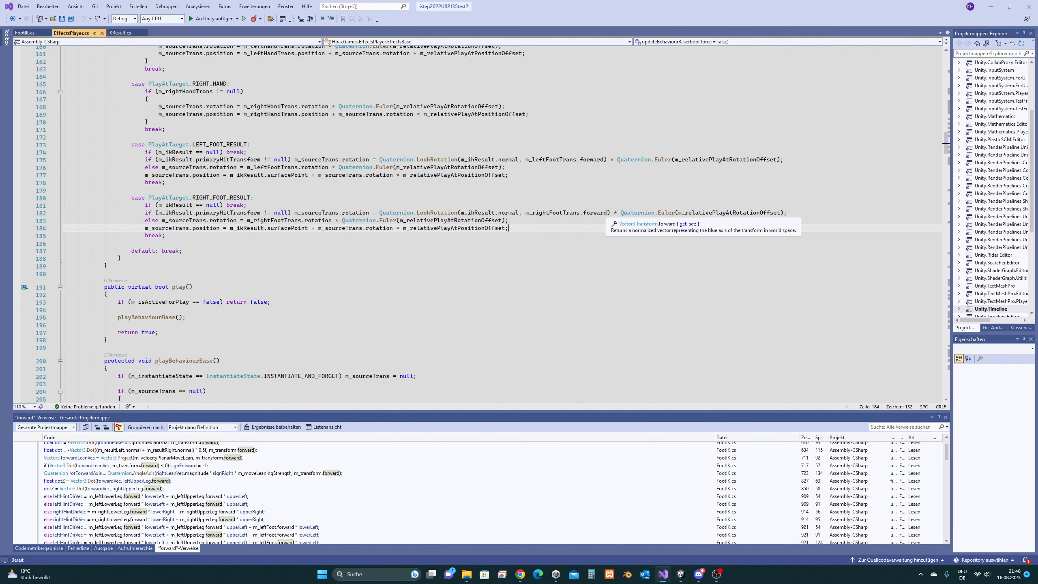
drag(608, 213, 457, 212)
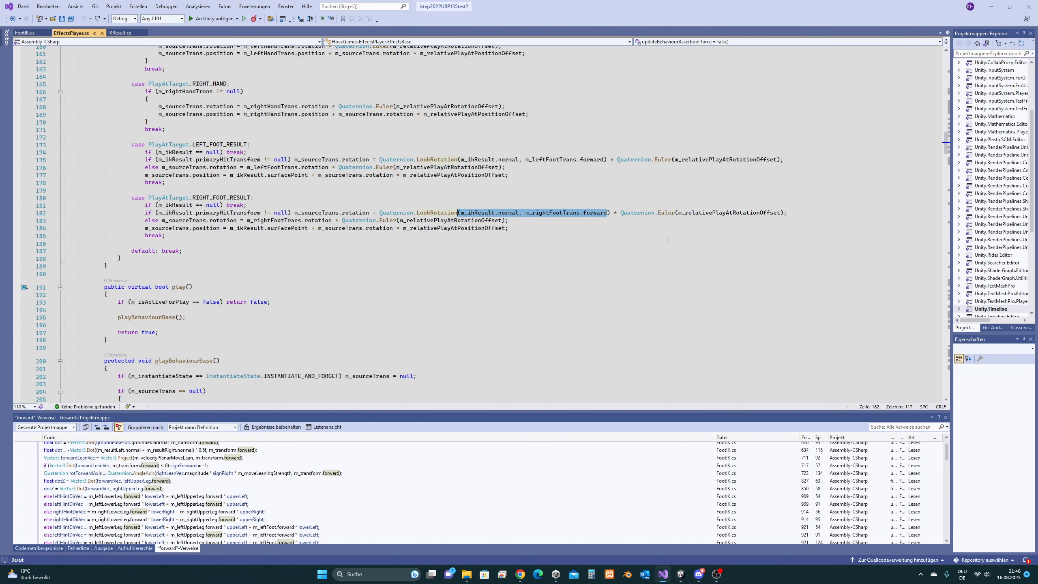
drag(603, 160, 464, 159)
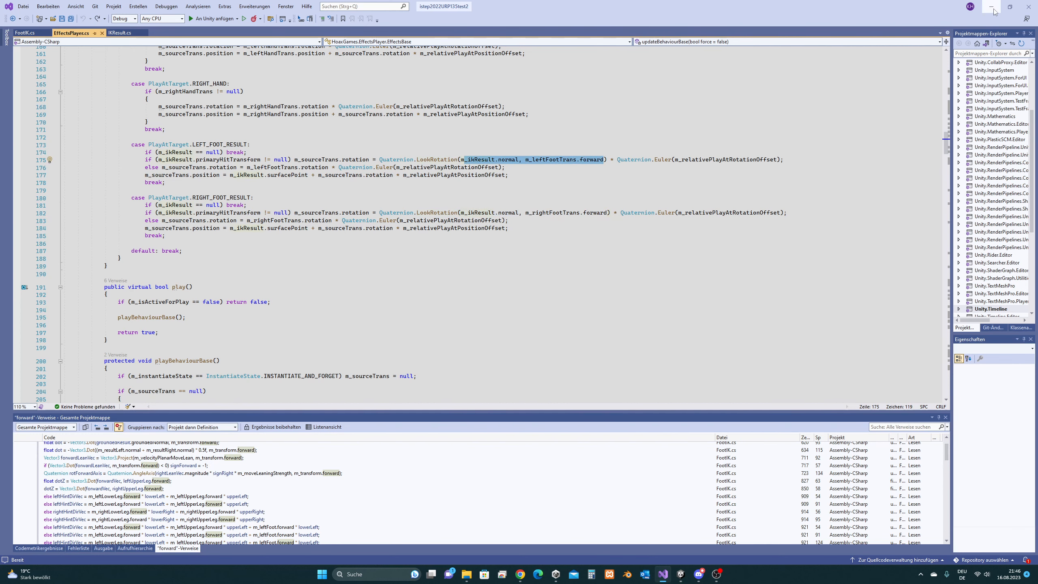
click(992, 6)
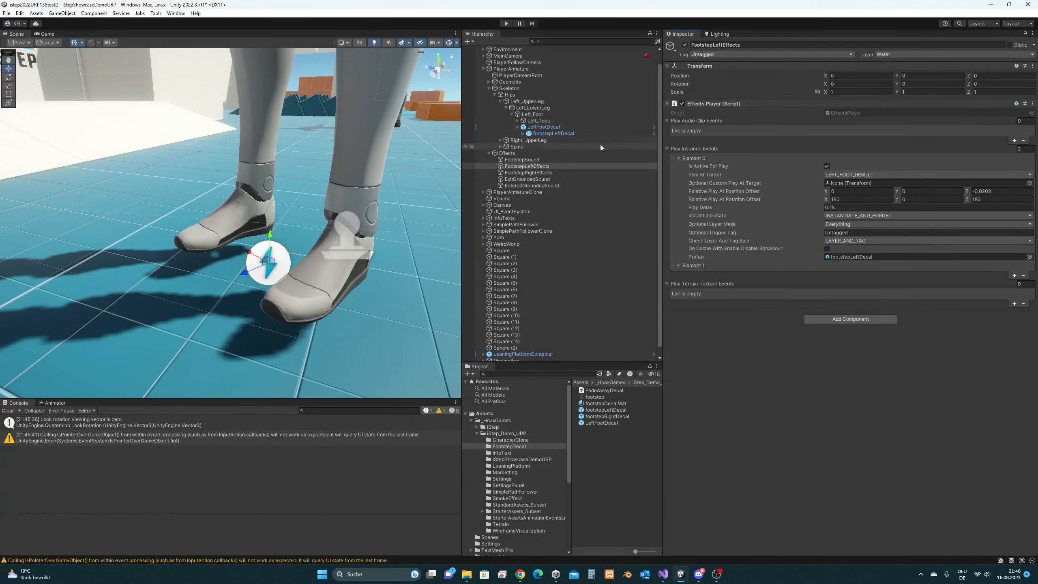
- Select the Left_Foot bone and orbit the Scene view to a side view of the feet
click(547, 115)
middle_drag(347, 223, 317, 221)
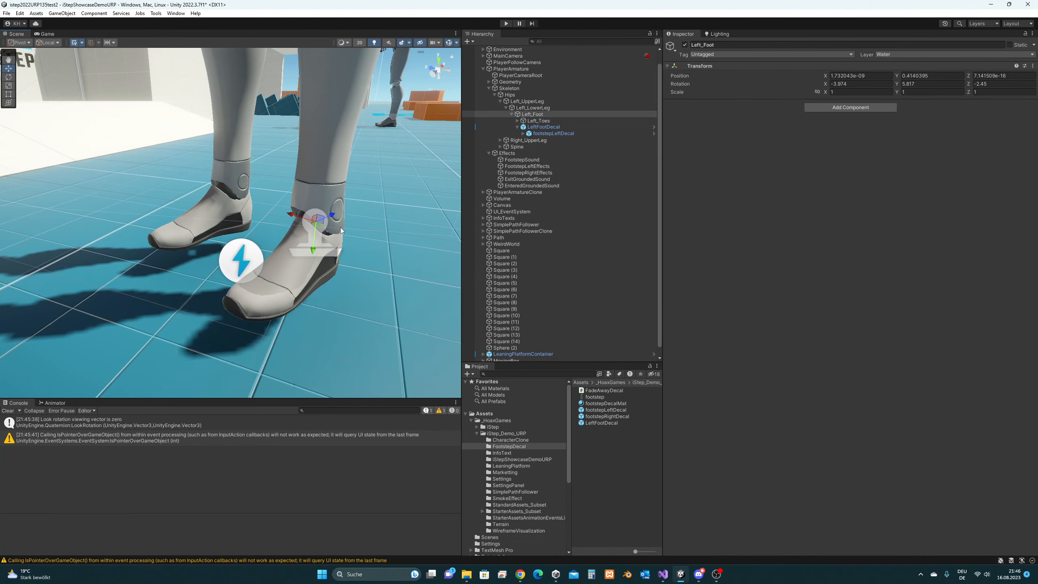
alt+drag(372, 248, 300, 234)
middle_drag(301, 233, 338, 260)
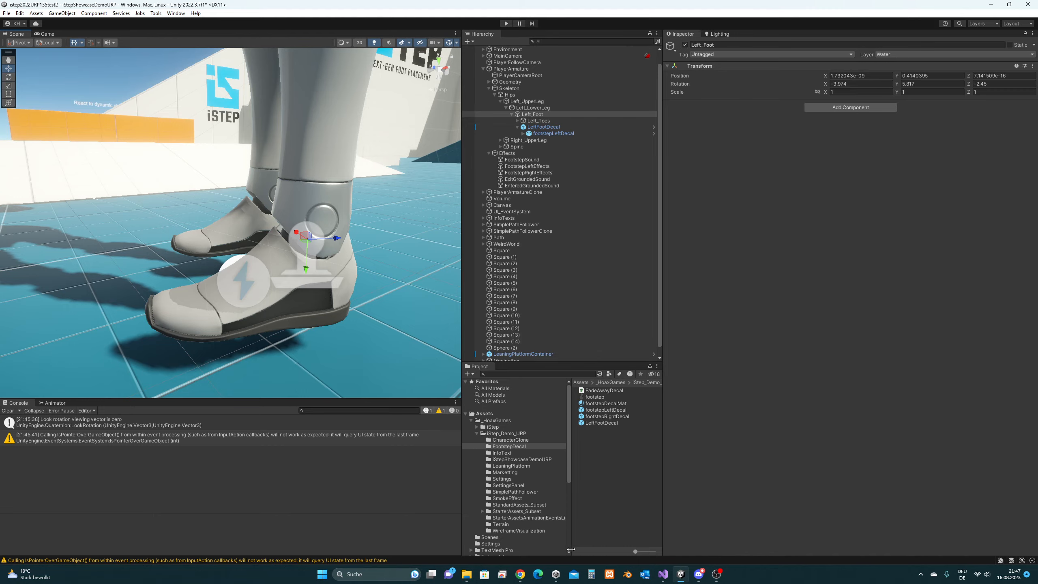
- Select the word forward in m_leftFootTrans.forward on line 175
click(662, 524)
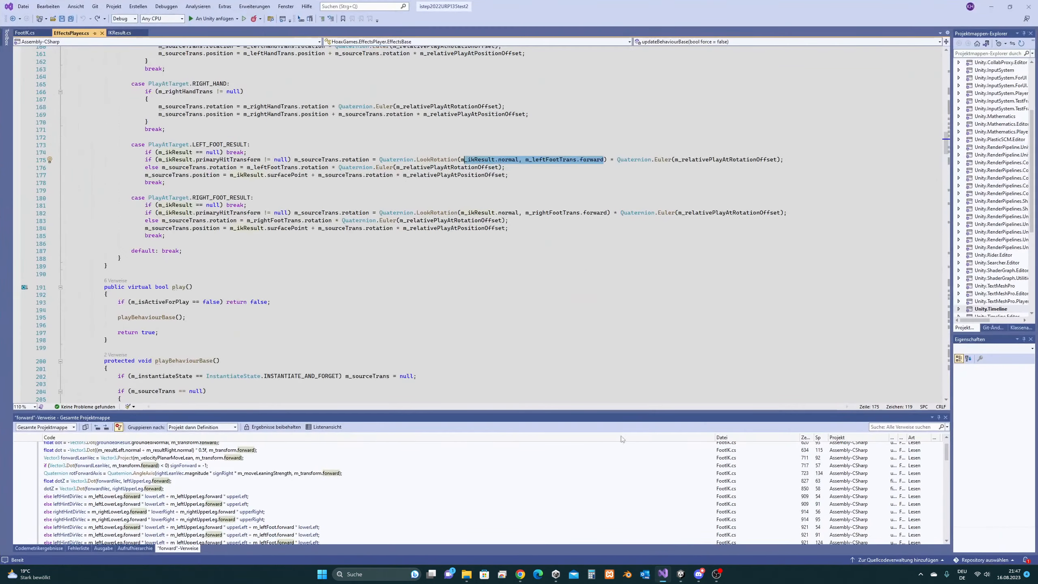
click(550, 169)
drag(607, 159, 379, 160)
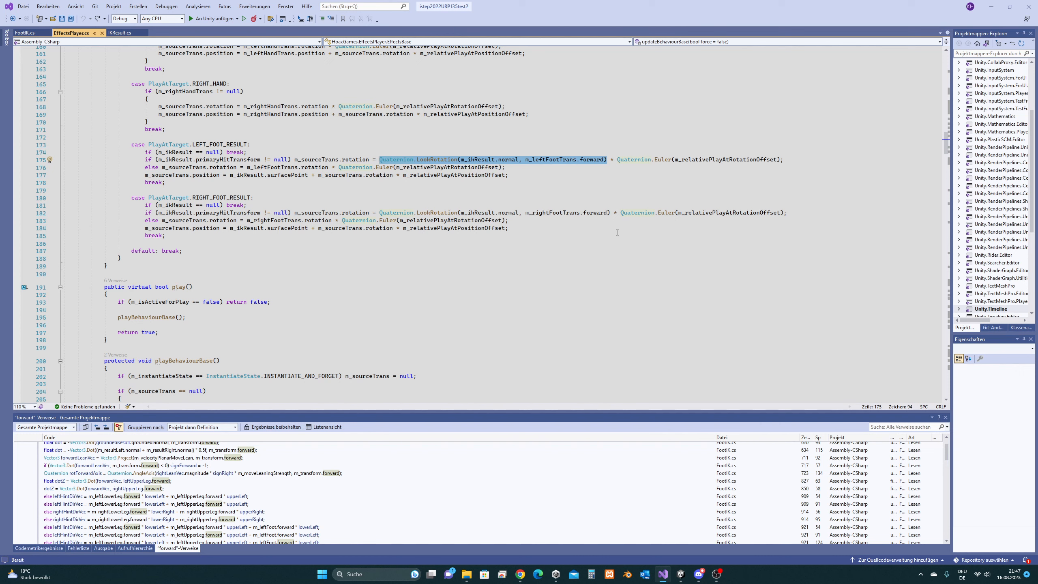
click(594, 160)
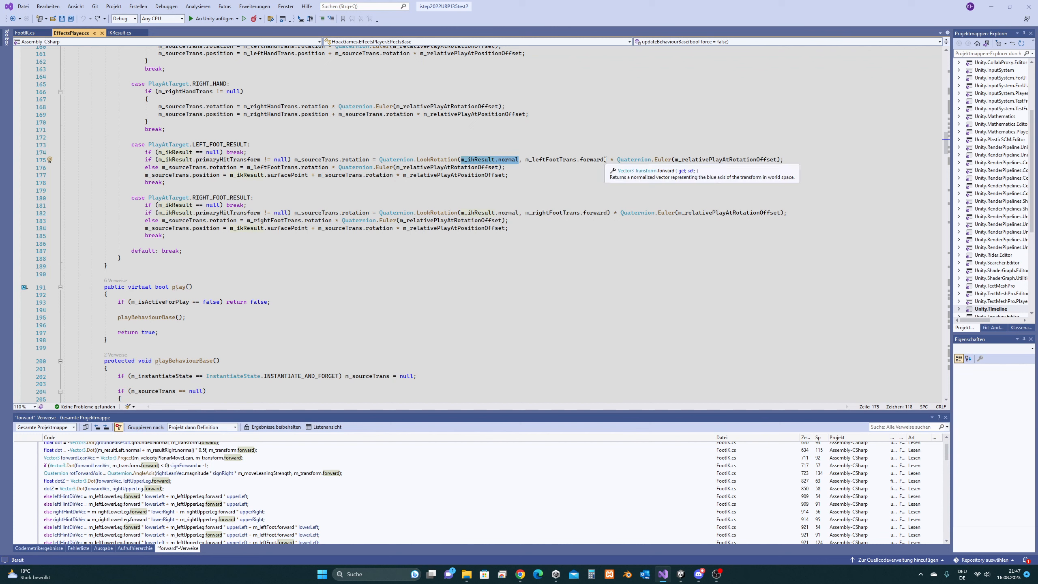
drag(603, 159, 526, 160)
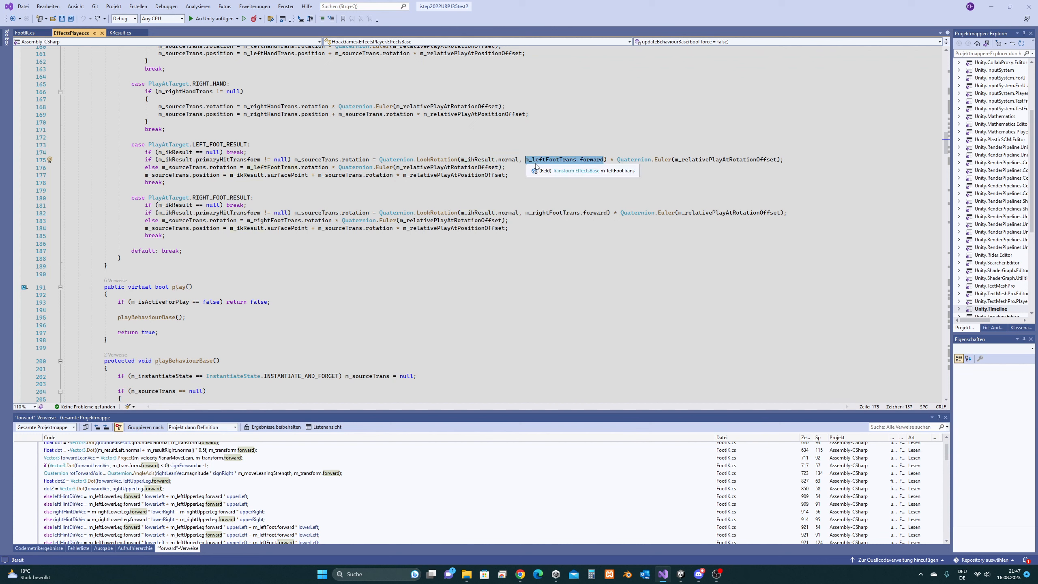
drag(607, 160, 457, 159)
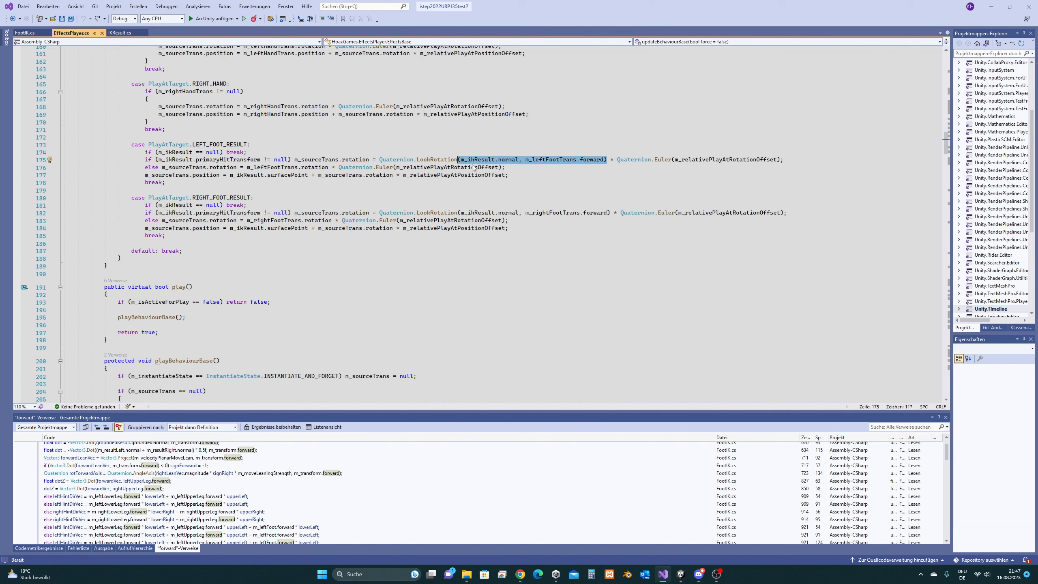
click(606, 160)
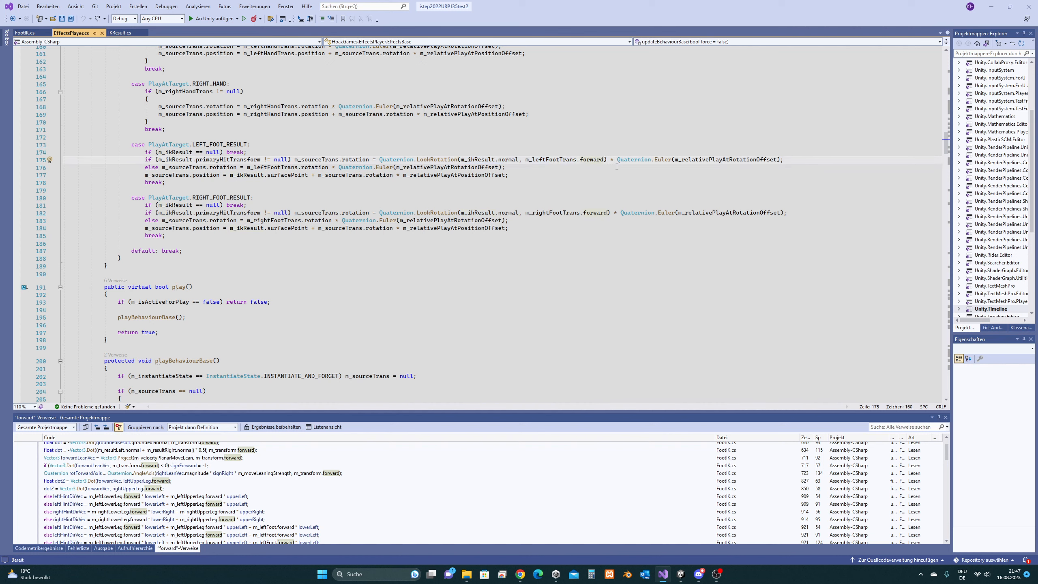
click(594, 160)
double_click(595, 160)
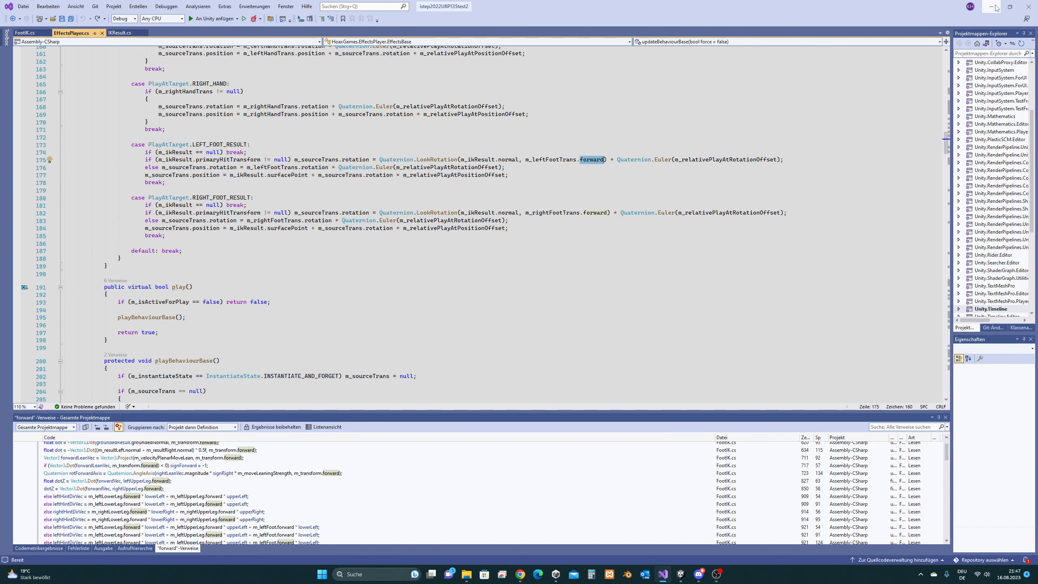
- Check Left_Foot's orientation in Unity, then replace forward with right and save EffectsPlayer.cs
key(alt+Tab)
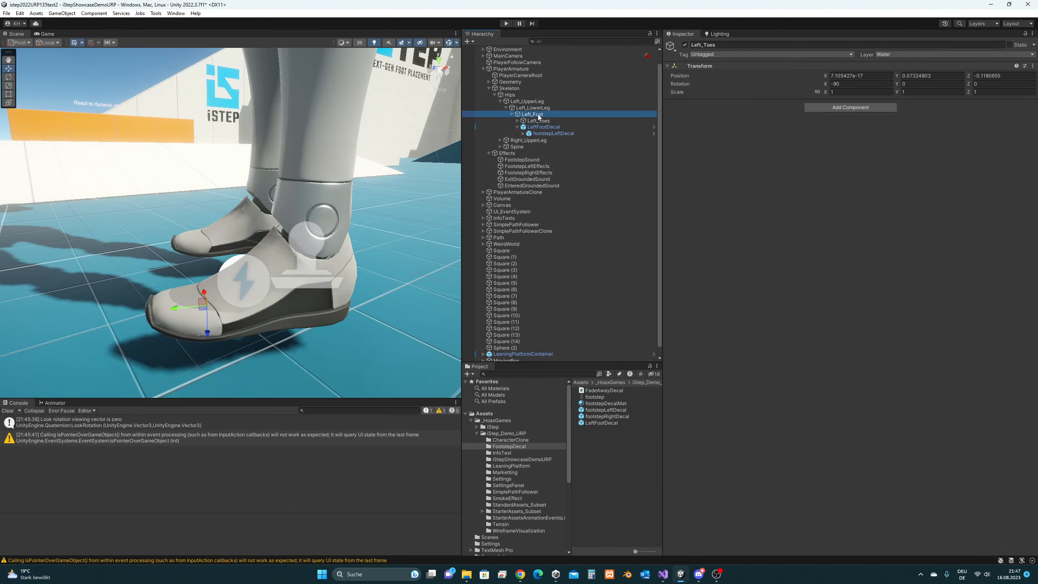
alt+drag(272, 270, 297, 261)
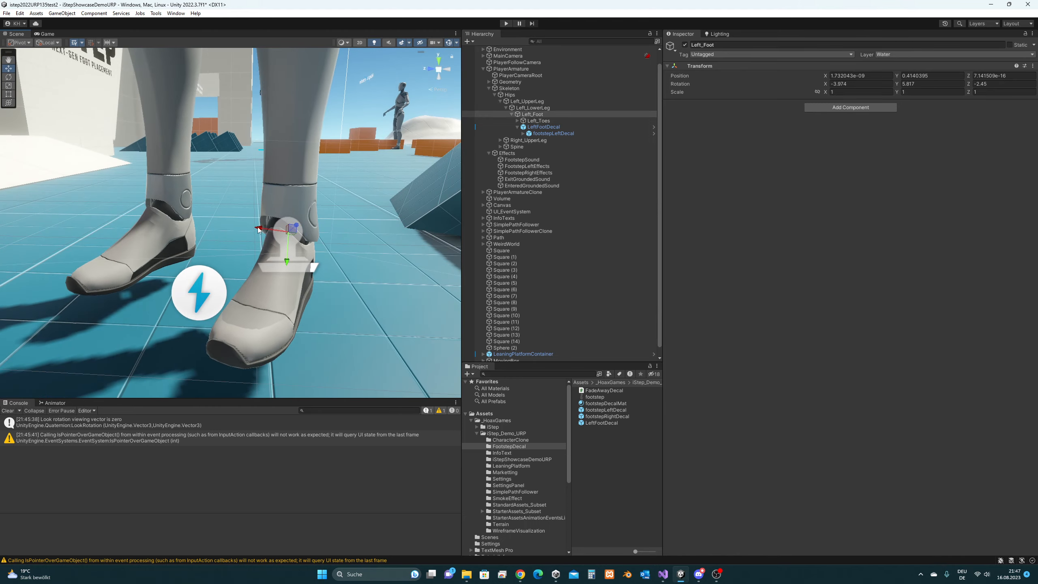
click(666, 577)
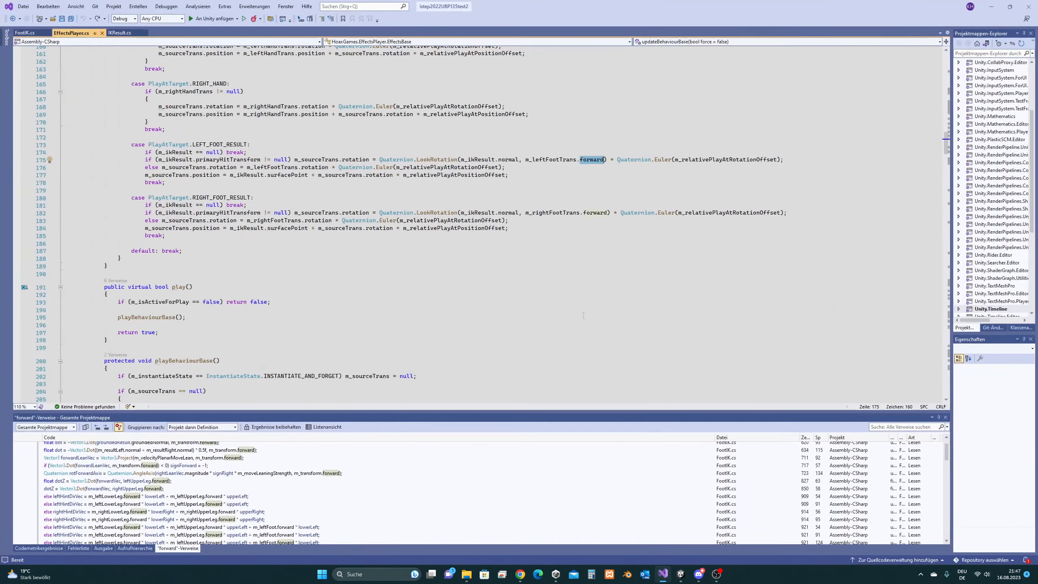
text(right)
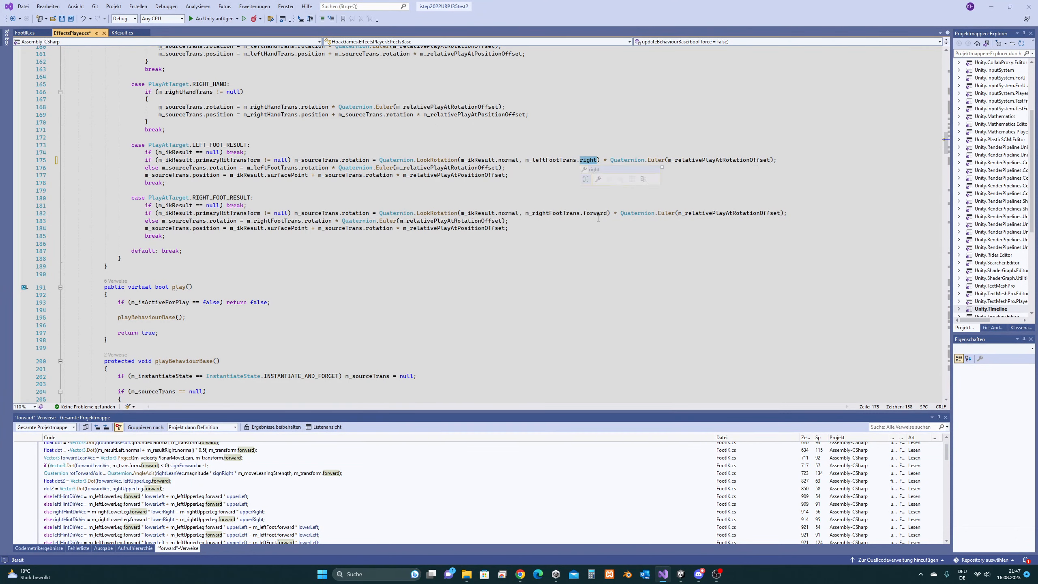
click(592, 199)
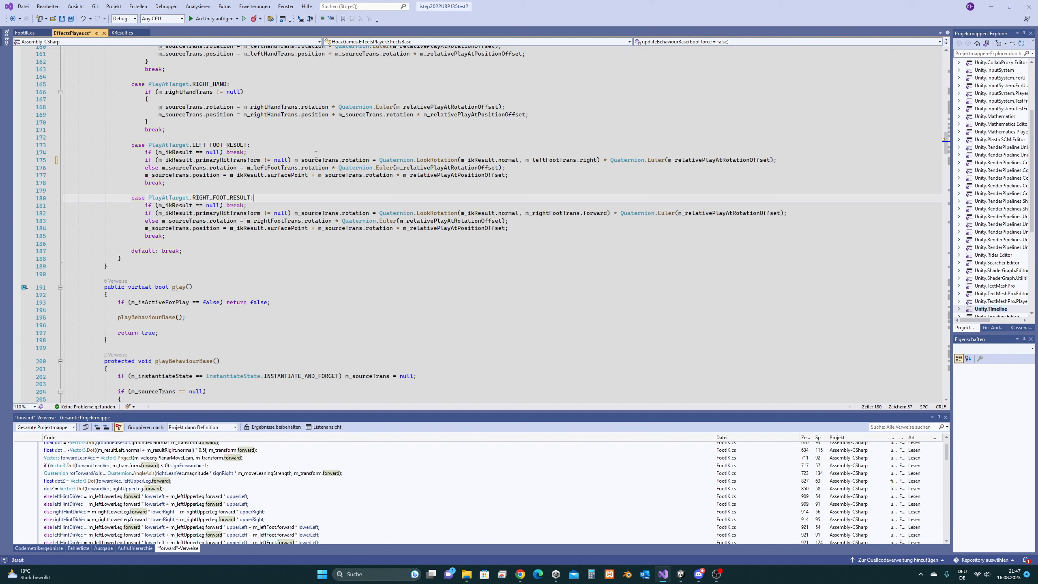
key(ctrl+s)
- Compare the edited line 175 against the right-foot line 182, then return to Unity
double_click(600, 214)
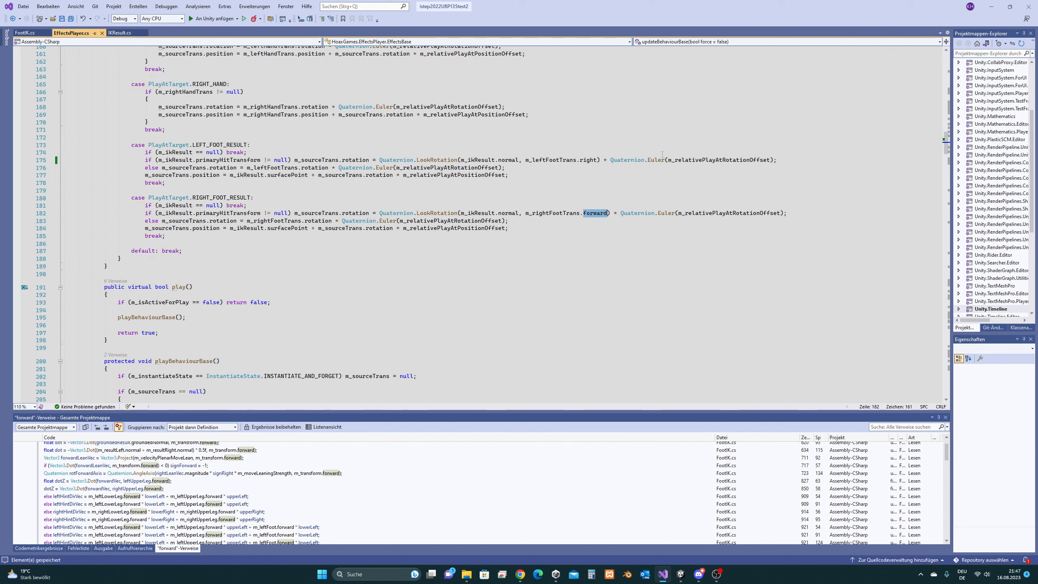
click(638, 153)
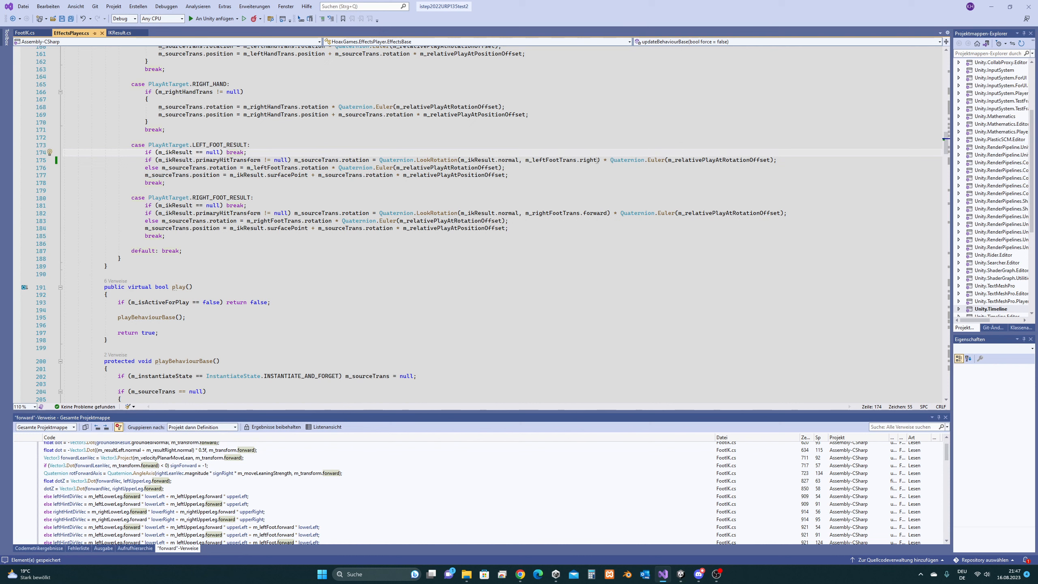
double_click(580, 159)
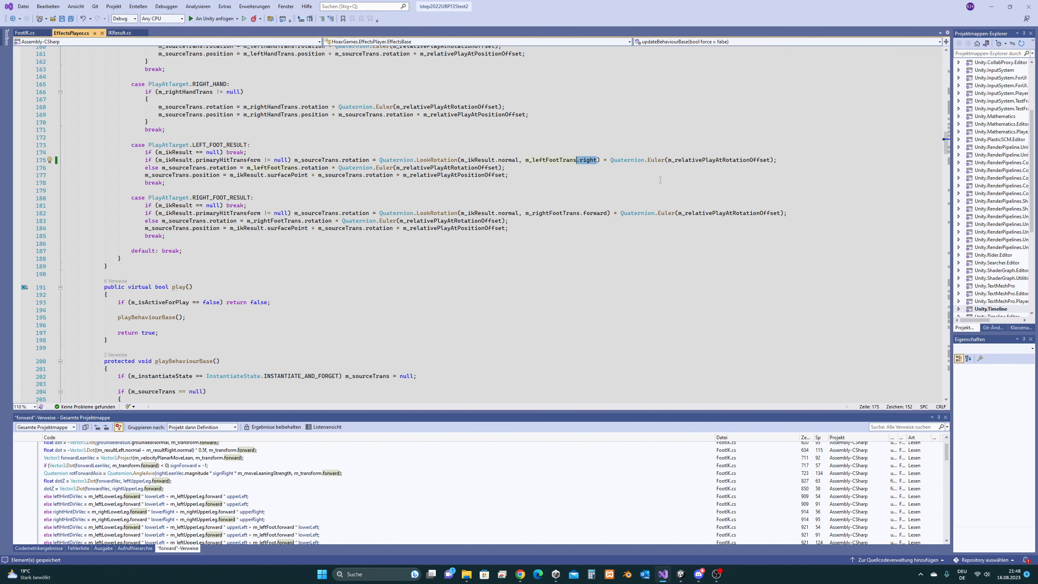
click(579, 170)
click(598, 160)
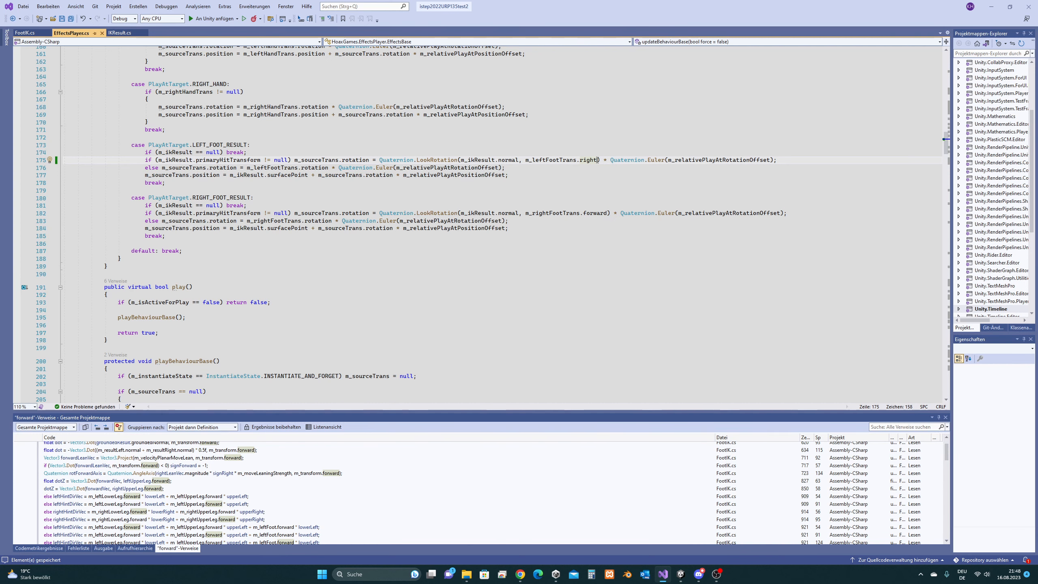
drag(598, 160, 590, 159)
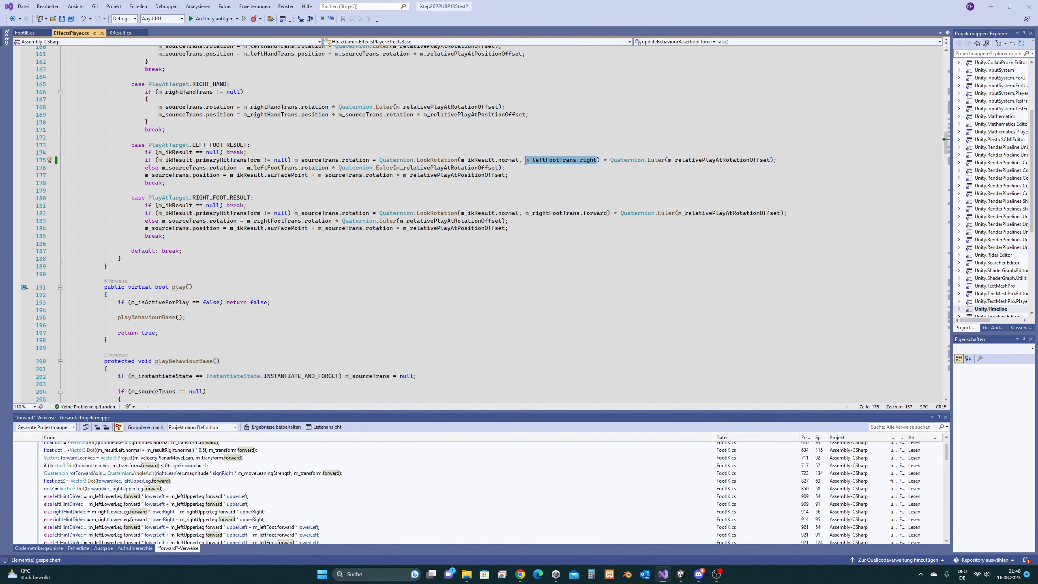
click(624, 160)
key(alt+Tab)
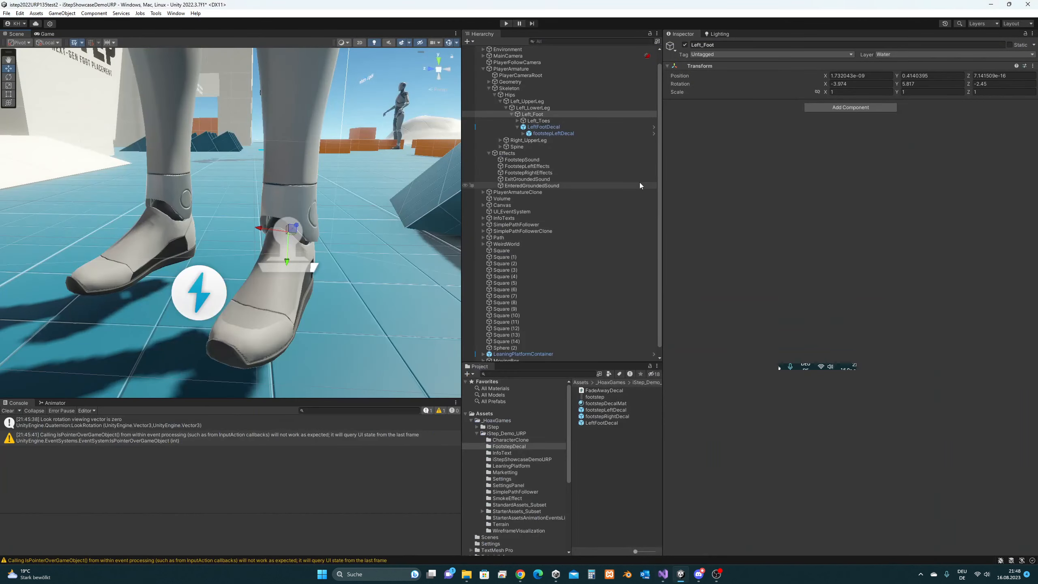
- Rotate LeftFootDecal about its blue axis to 90, 0, -90 with the Rotate tool
click(663, 574)
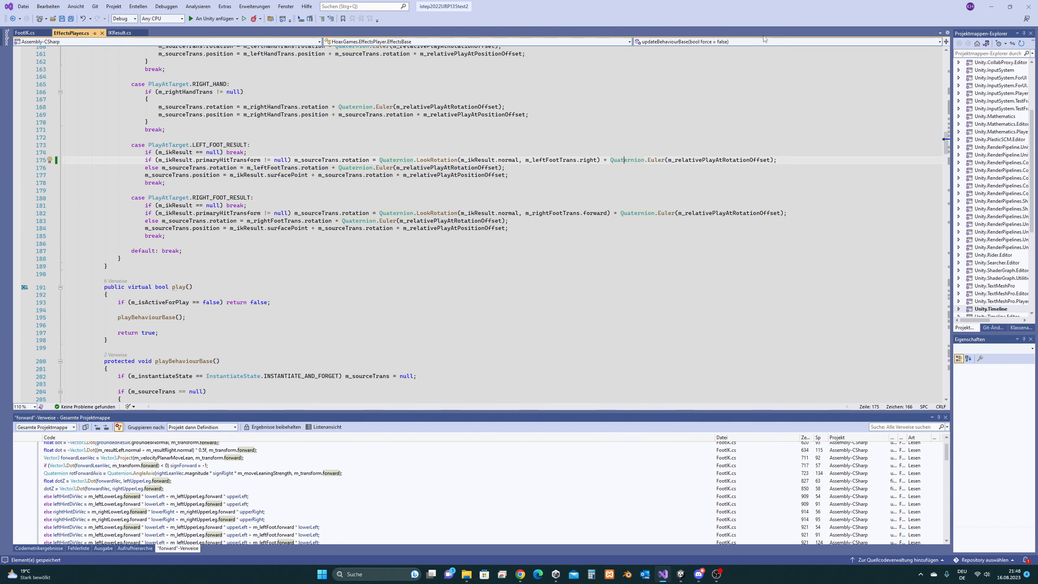
click(992, 9)
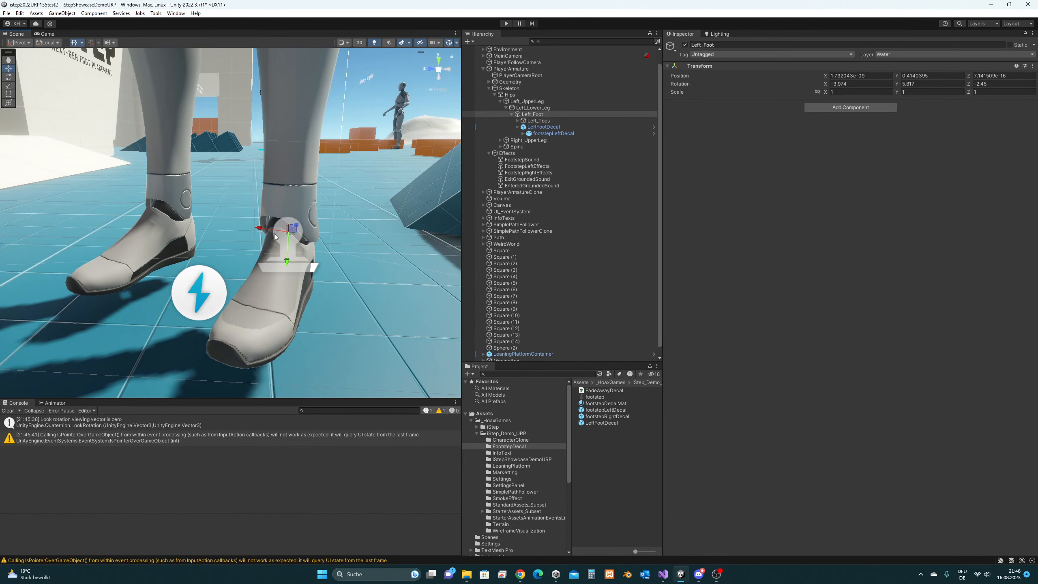
middle_drag(333, 253, 340, 252)
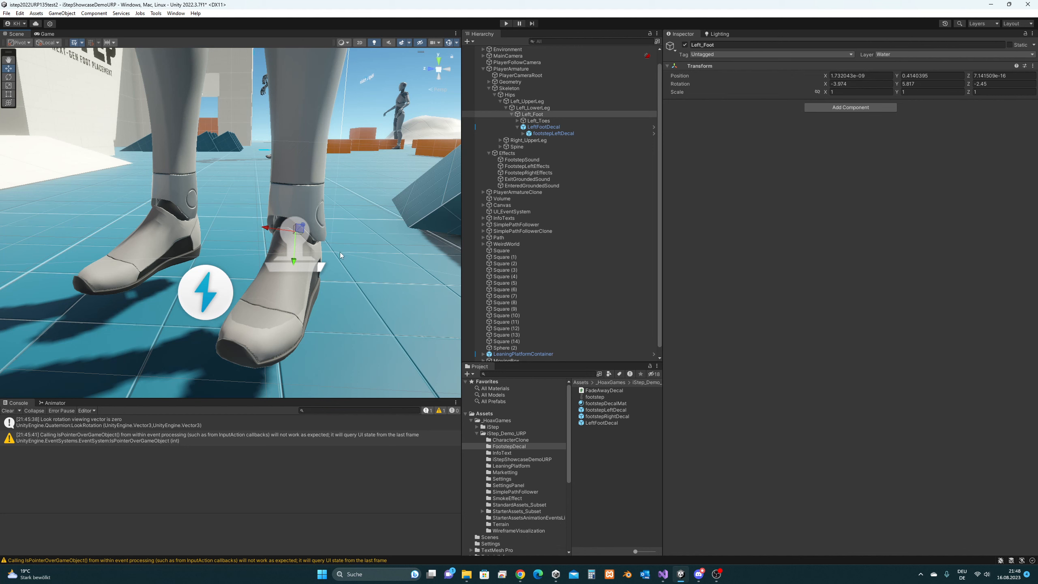
click(550, 127)
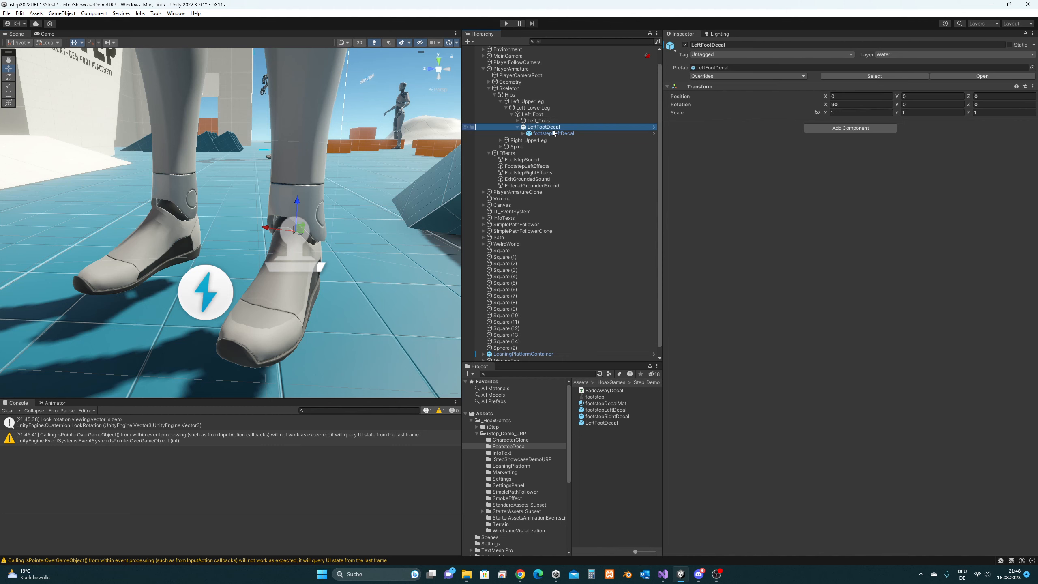
scroll(340, 221, up, 4)
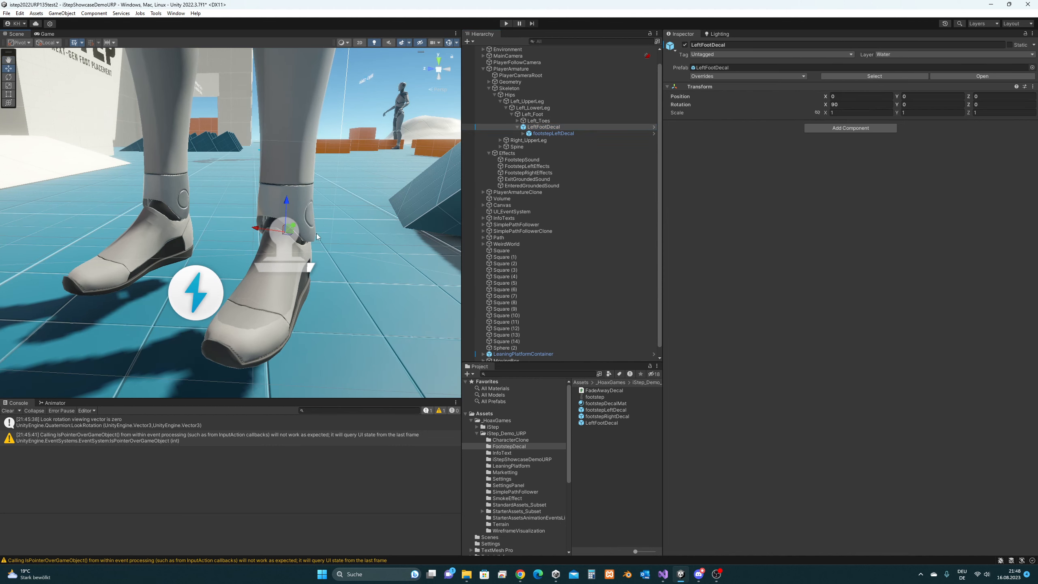
scroll(315, 252, up, 3)
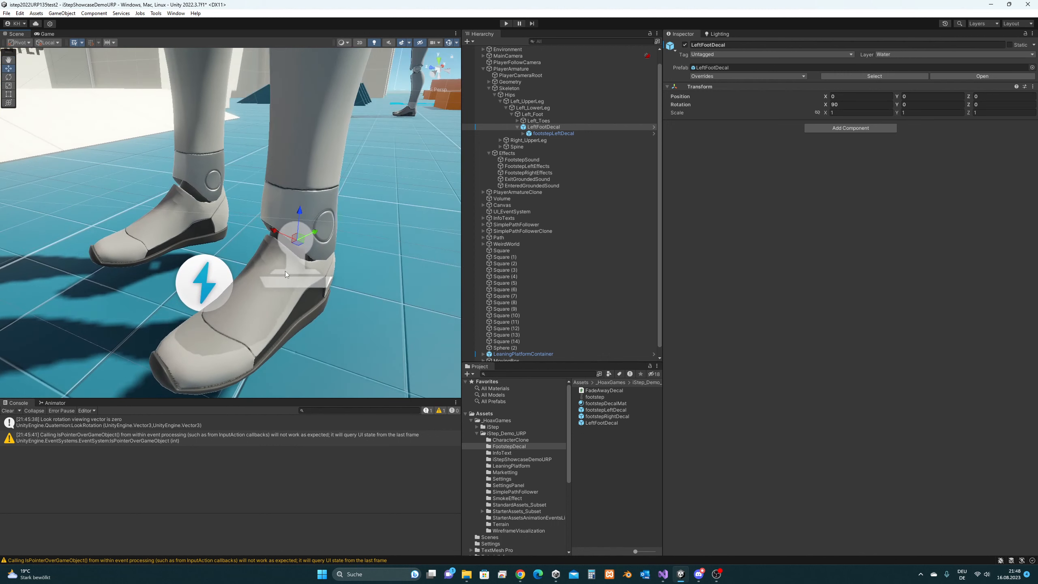
key(e)
drag(296, 257, 400, 239)
key(w)
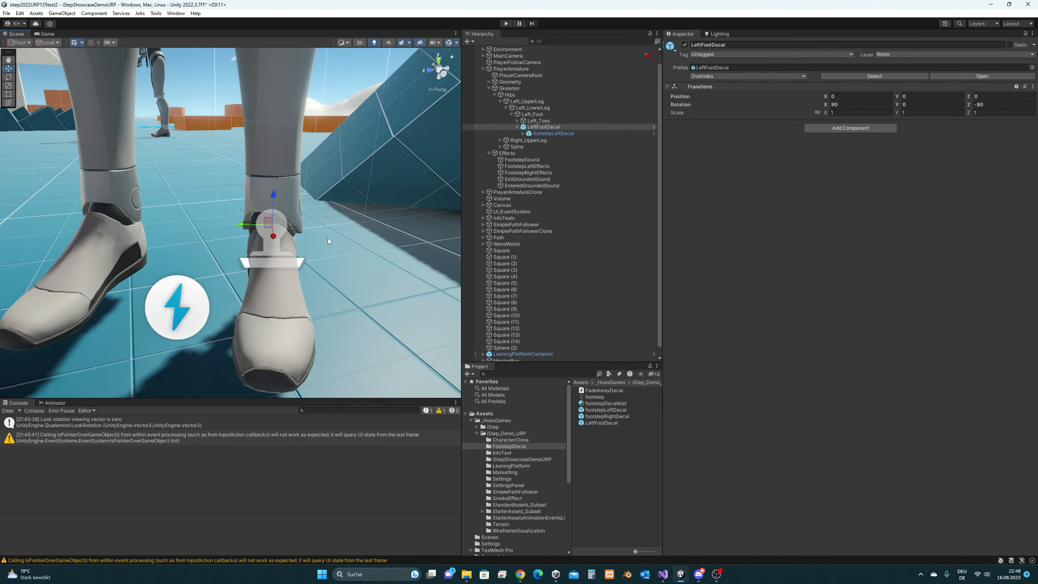
- Compare LeftFootDecal's transform with the Left_Foot bone from a side view
middle_drag(245, 227, 248, 254)
scroll(248, 254, up, 3)
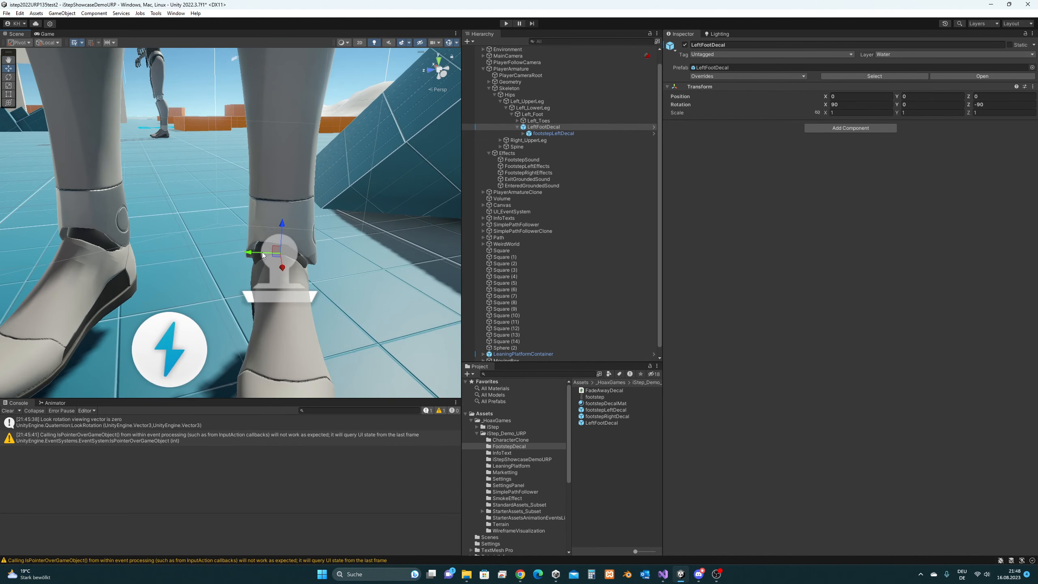
click(543, 127)
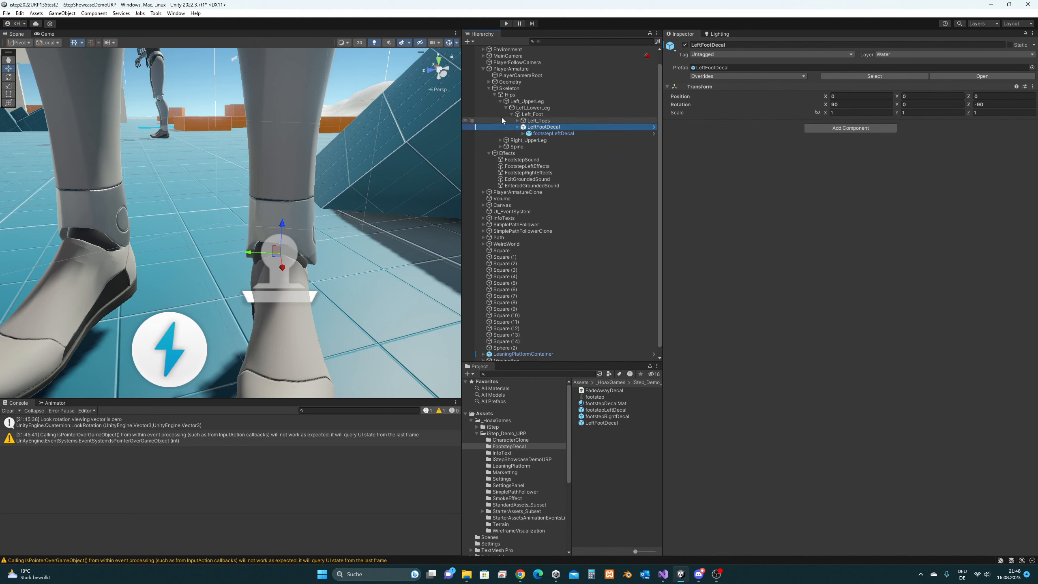
click(547, 116)
middle_drag(237, 254, 250, 231)
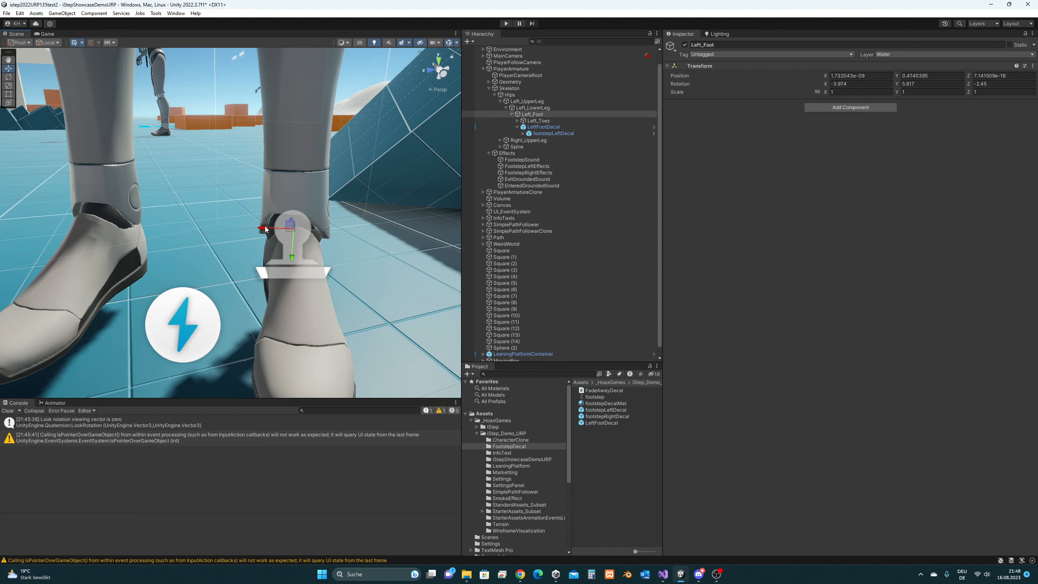
click(550, 127)
alt+drag(332, 191, 558, 131)
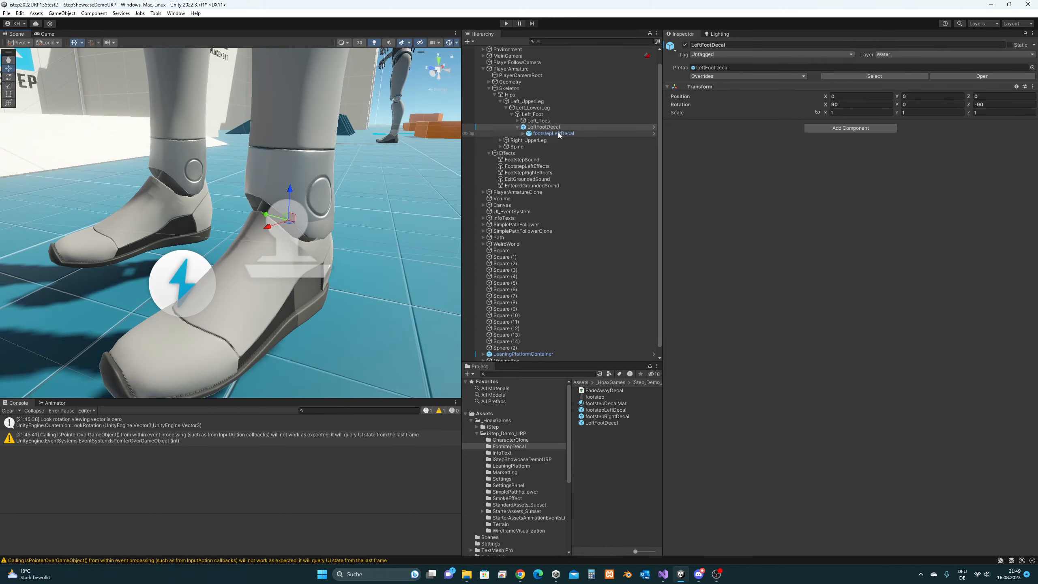
- Turn the footstepLeftDecal child a quarter turn to rotation Z 90
click(553, 133)
alt+drag(353, 283, 311, 292)
key(e)
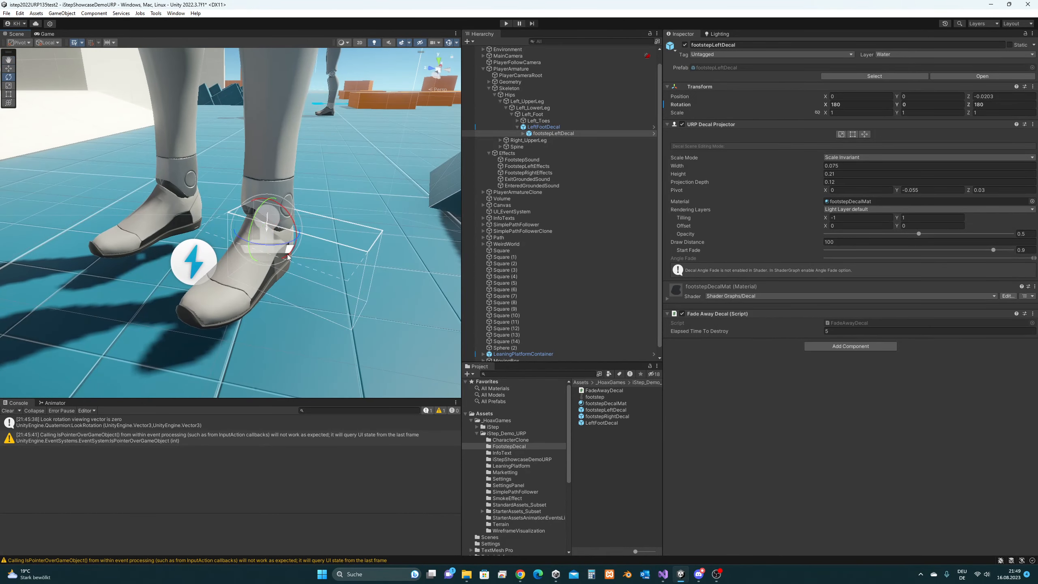
ctrl+drag(283, 243, 300, 228)
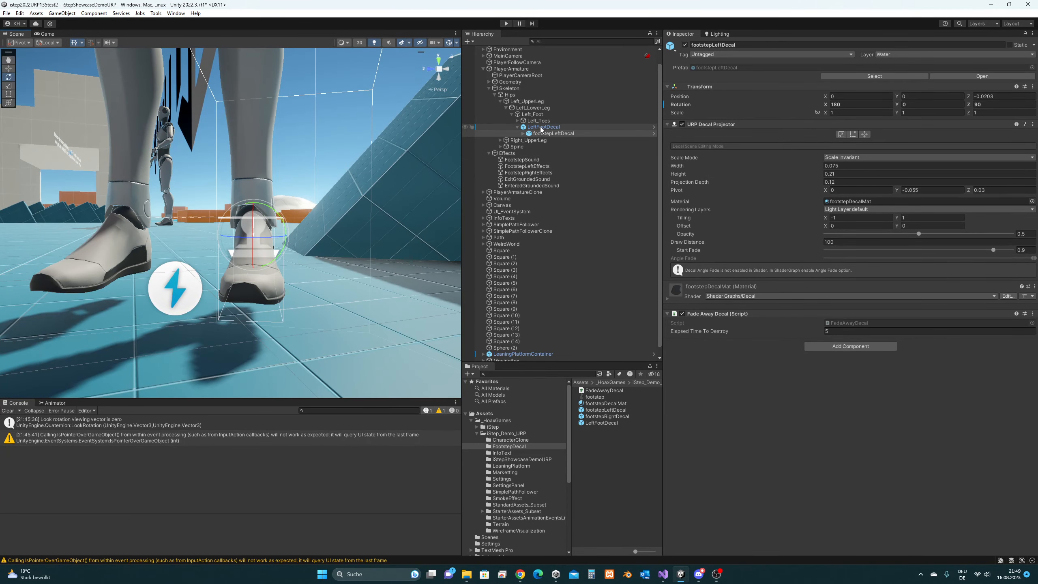
- Overwrite the LeftFootDecal prefab asset with the scene version
drag(539, 128, 613, 423)
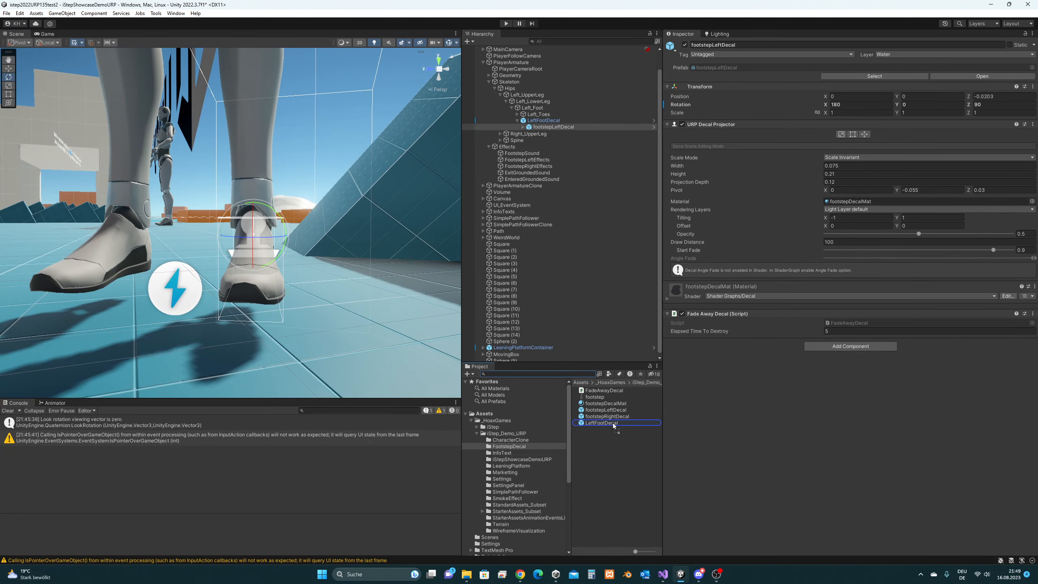
drag(613, 423, 613, 423)
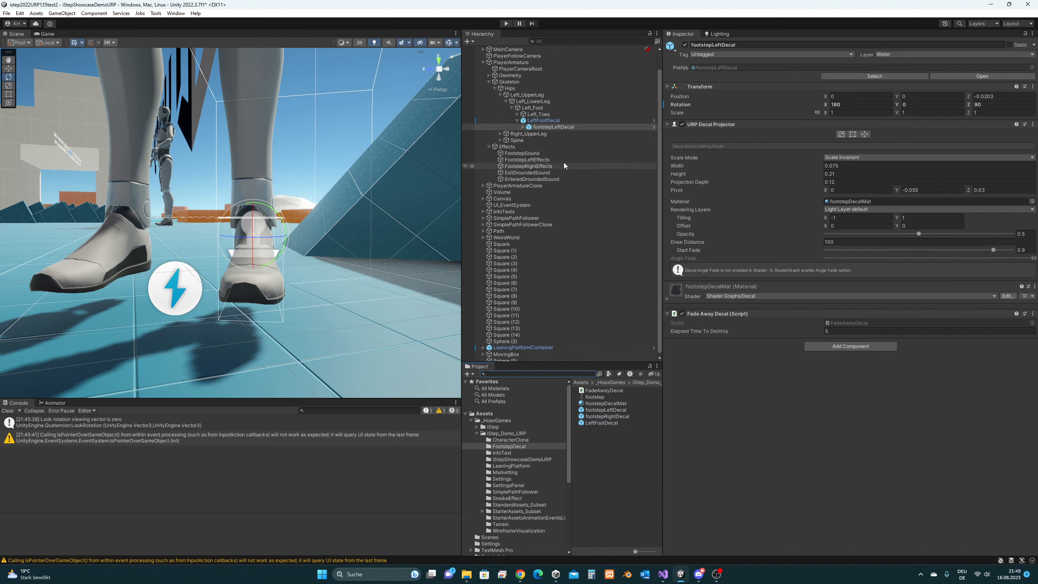
click(559, 120)
- Rename LeftFootDecal to LeftFootDecal_X_axis and save it as a new original prefab
key(F2)
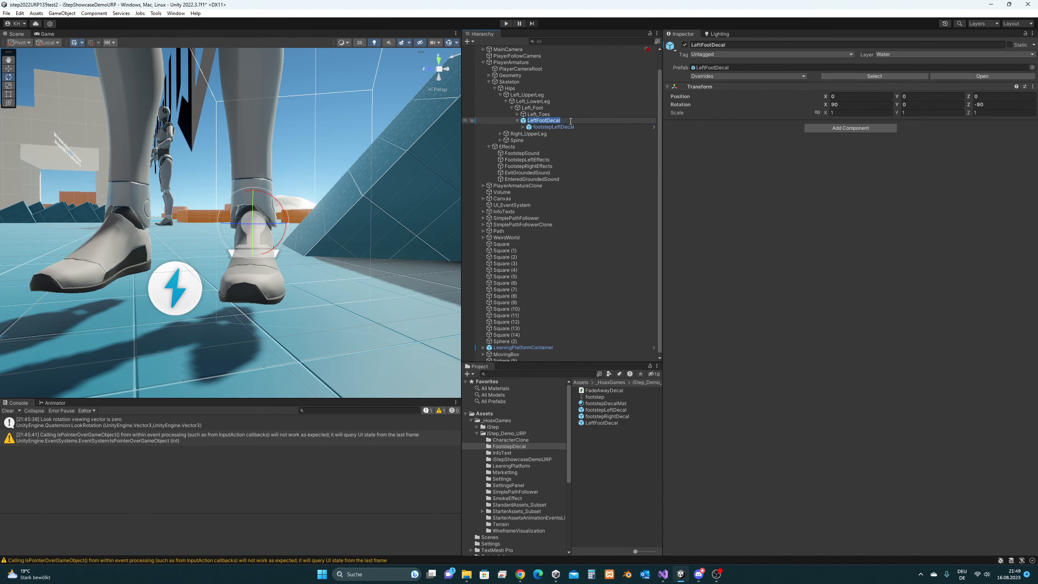
click(590, 122)
text(_X_axis)
key(Return)
drag(566, 123, 606, 454)
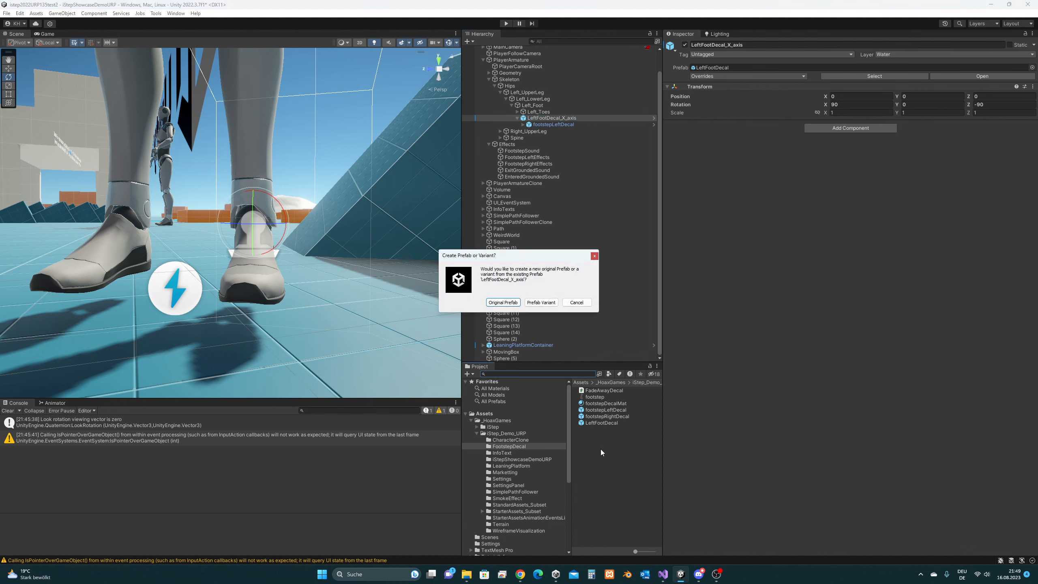
click(517, 303)
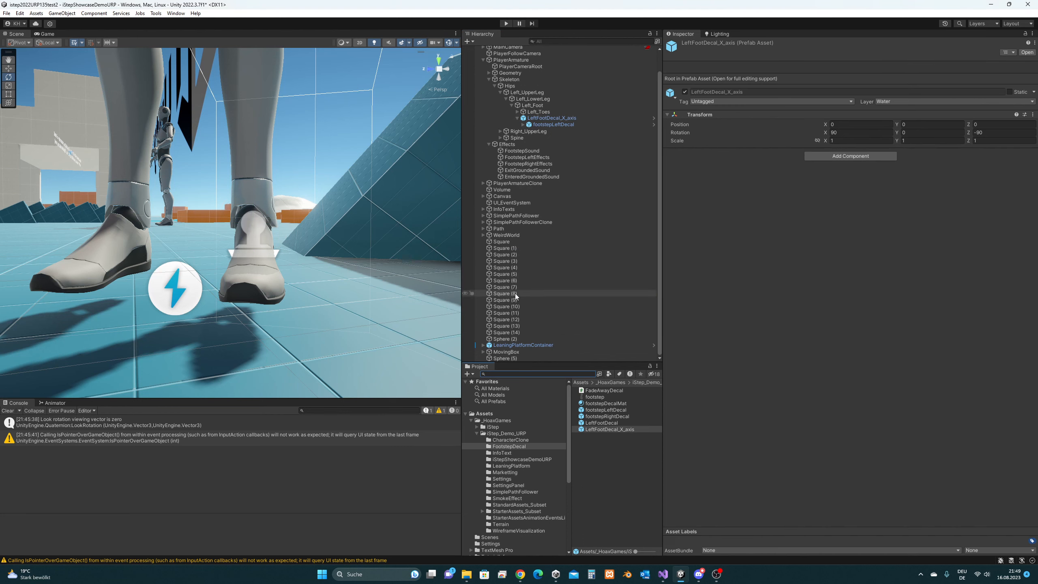
- Deactivate LeftFootDecal_X_axis and have FootstepLeftEffects' Element 0 spawn it with zero rotation offsets
click(559, 118)
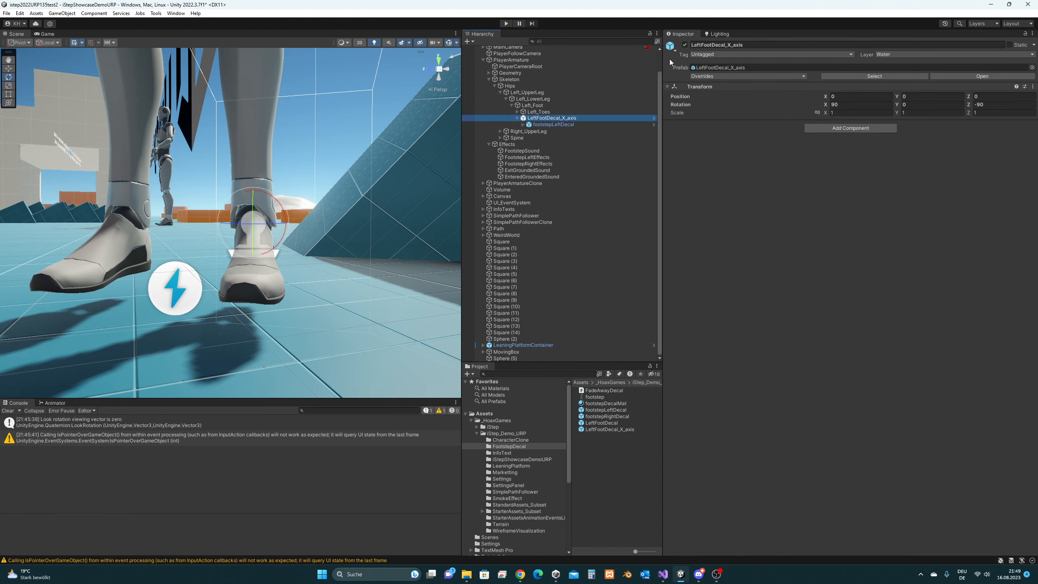
click(685, 45)
click(558, 158)
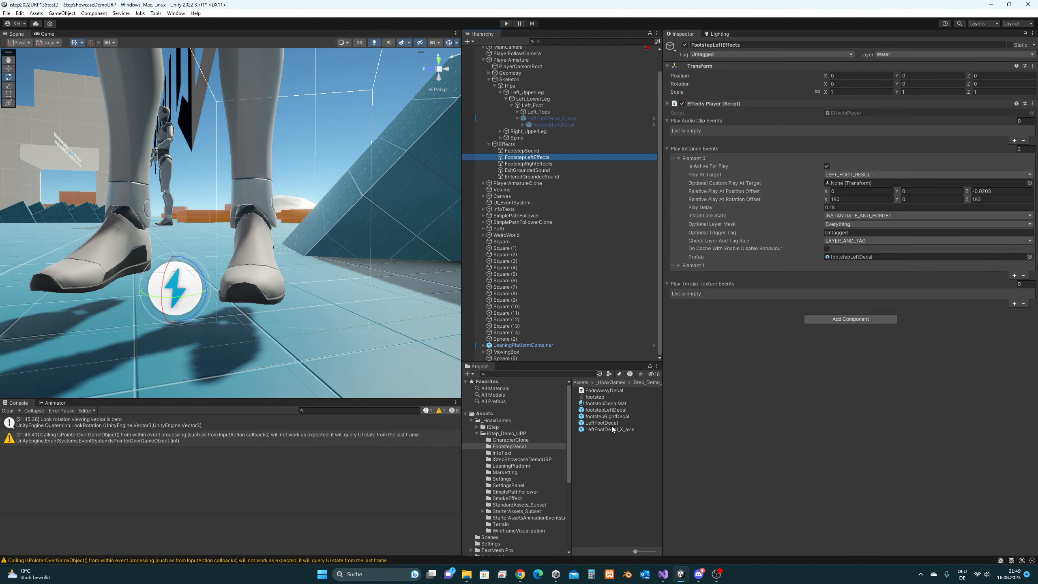
drag(618, 429, 858, 261)
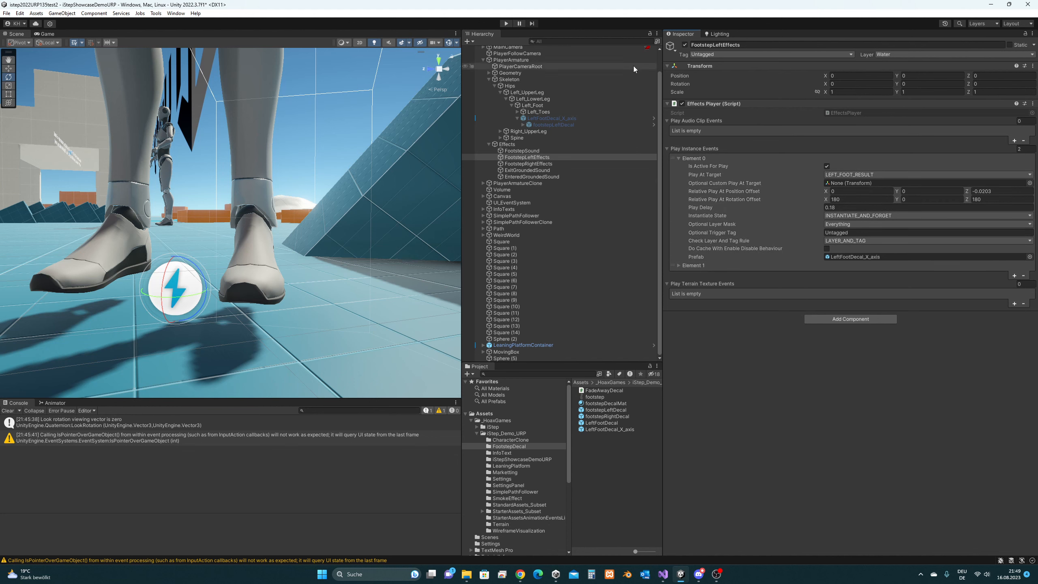
click(860, 200)
text(0)
click(991, 200)
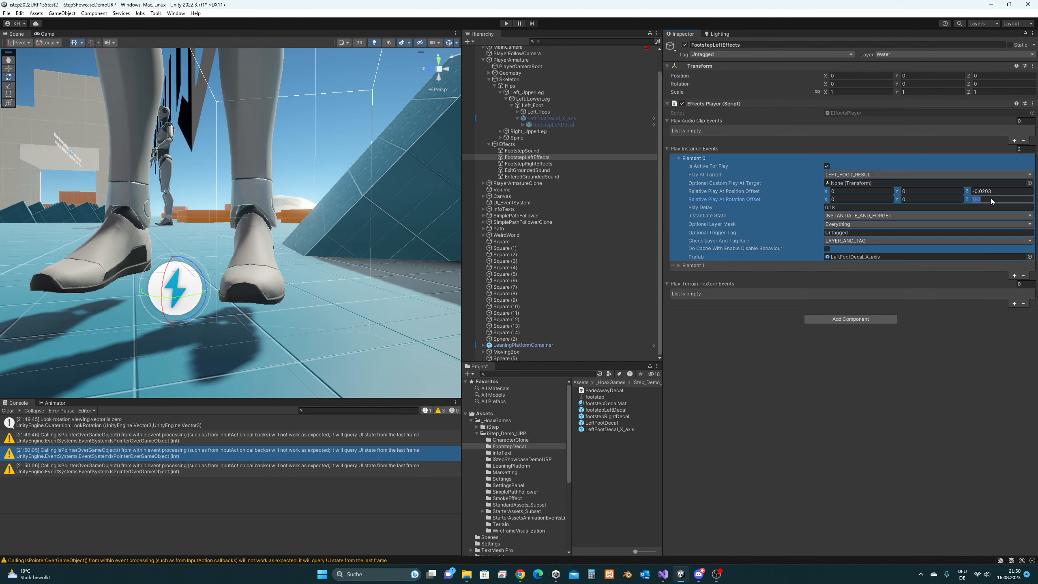
text(0)
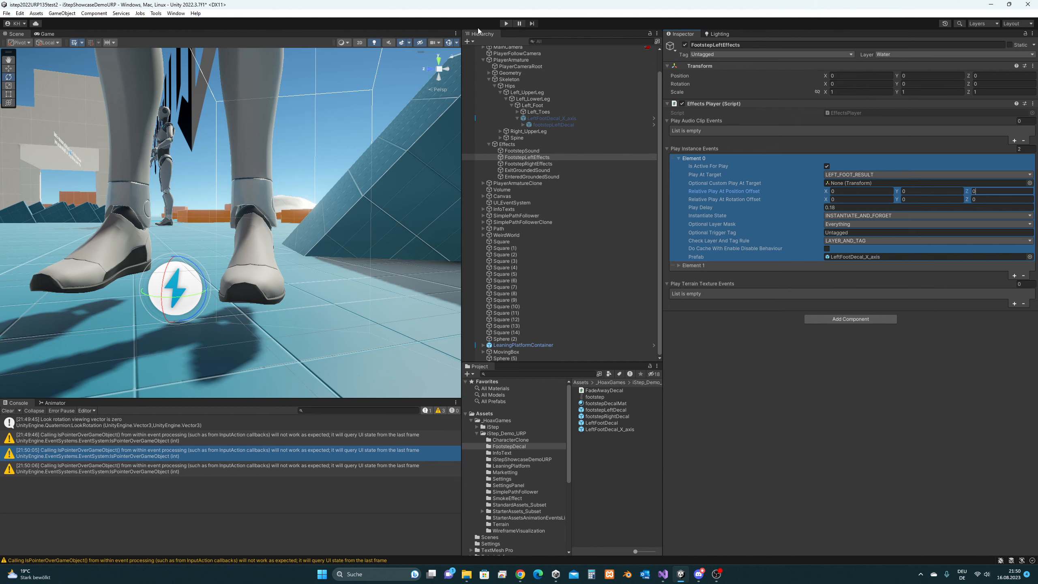
click(506, 23)
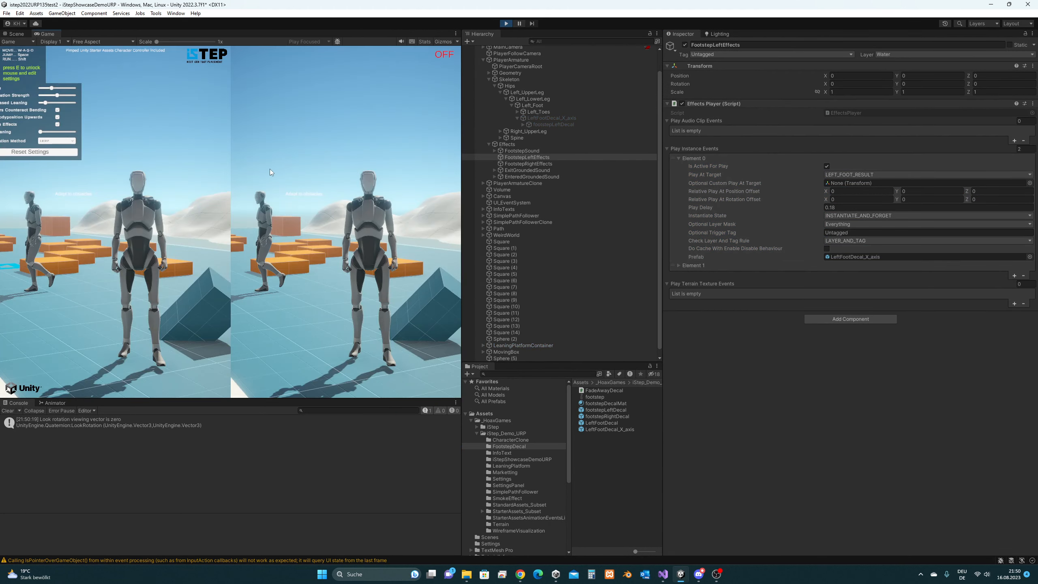
- Run the character through the level, stop playing, and select LeftFootDecal_X_axis
key(a)
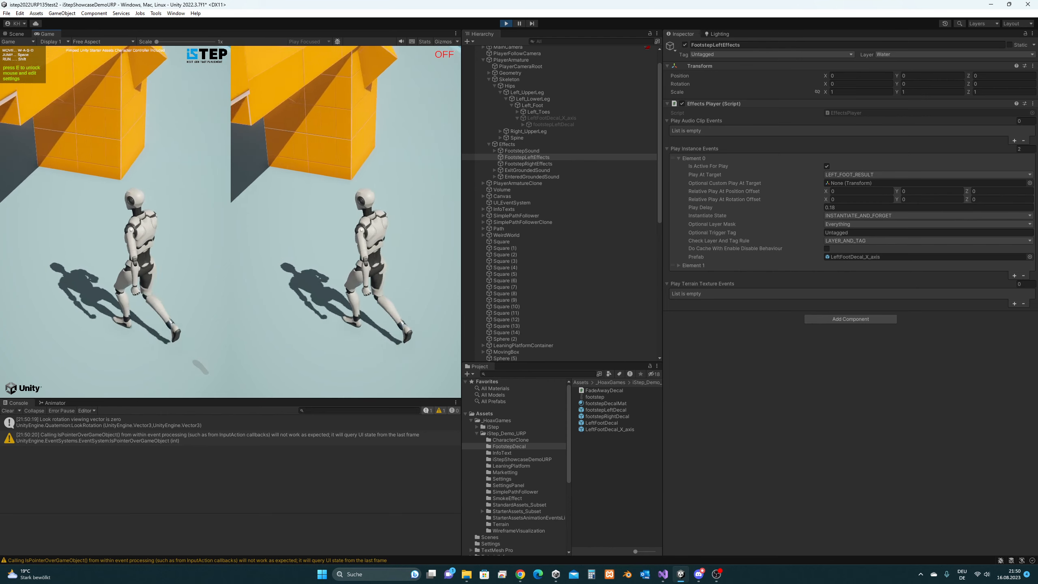
key(super)
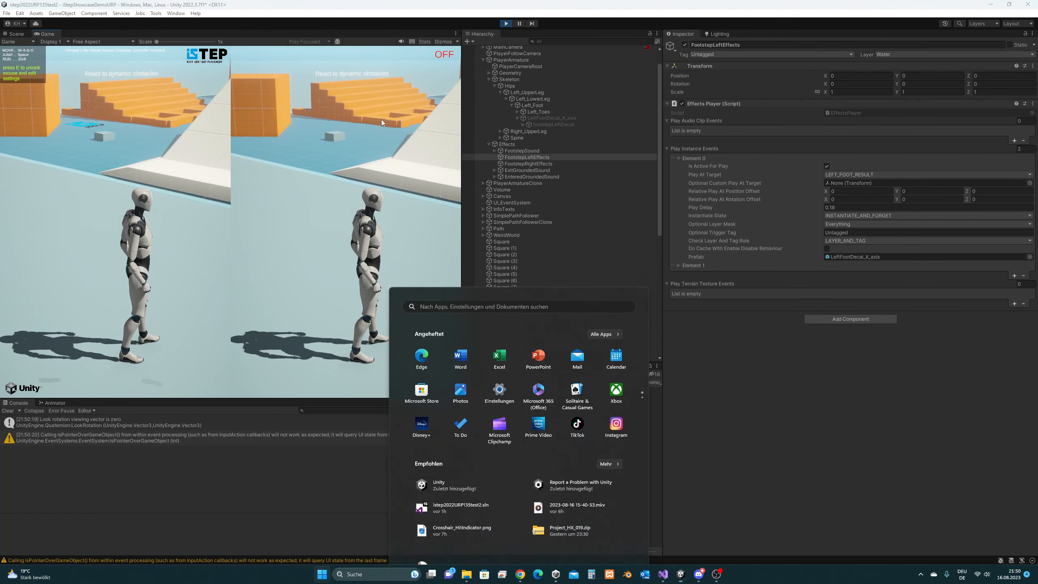
click(506, 23)
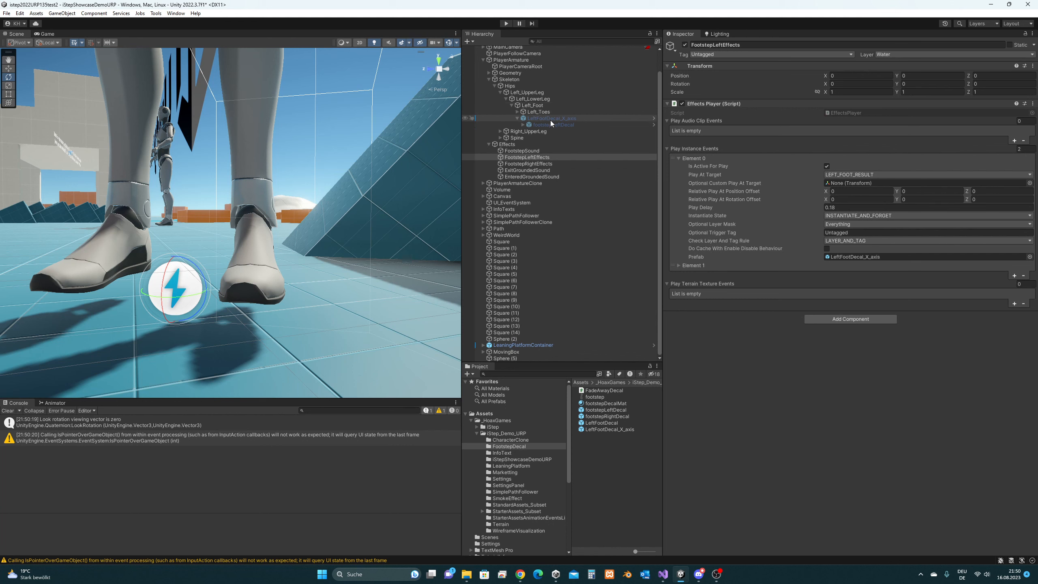
click(550, 118)
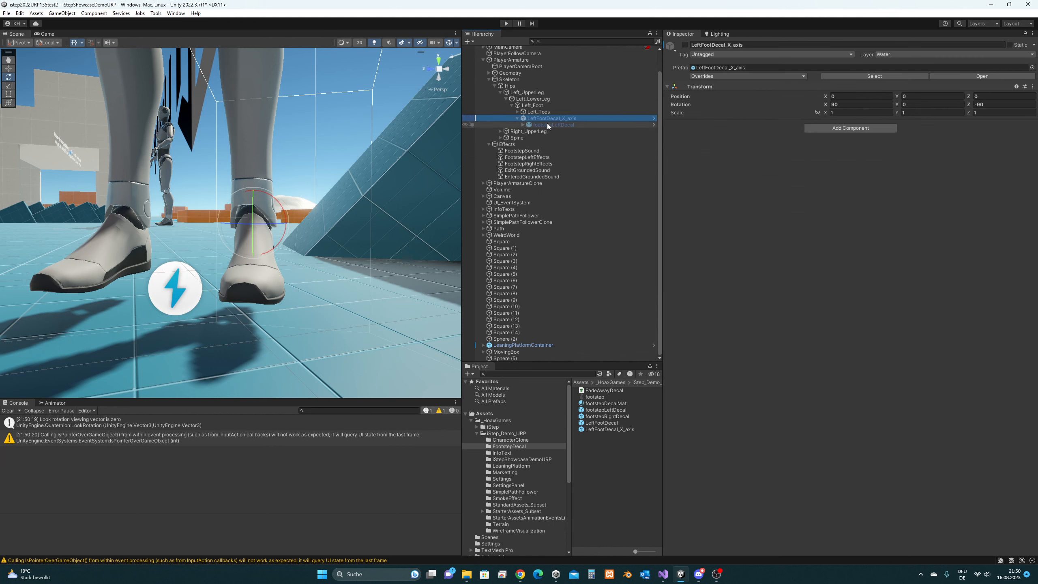